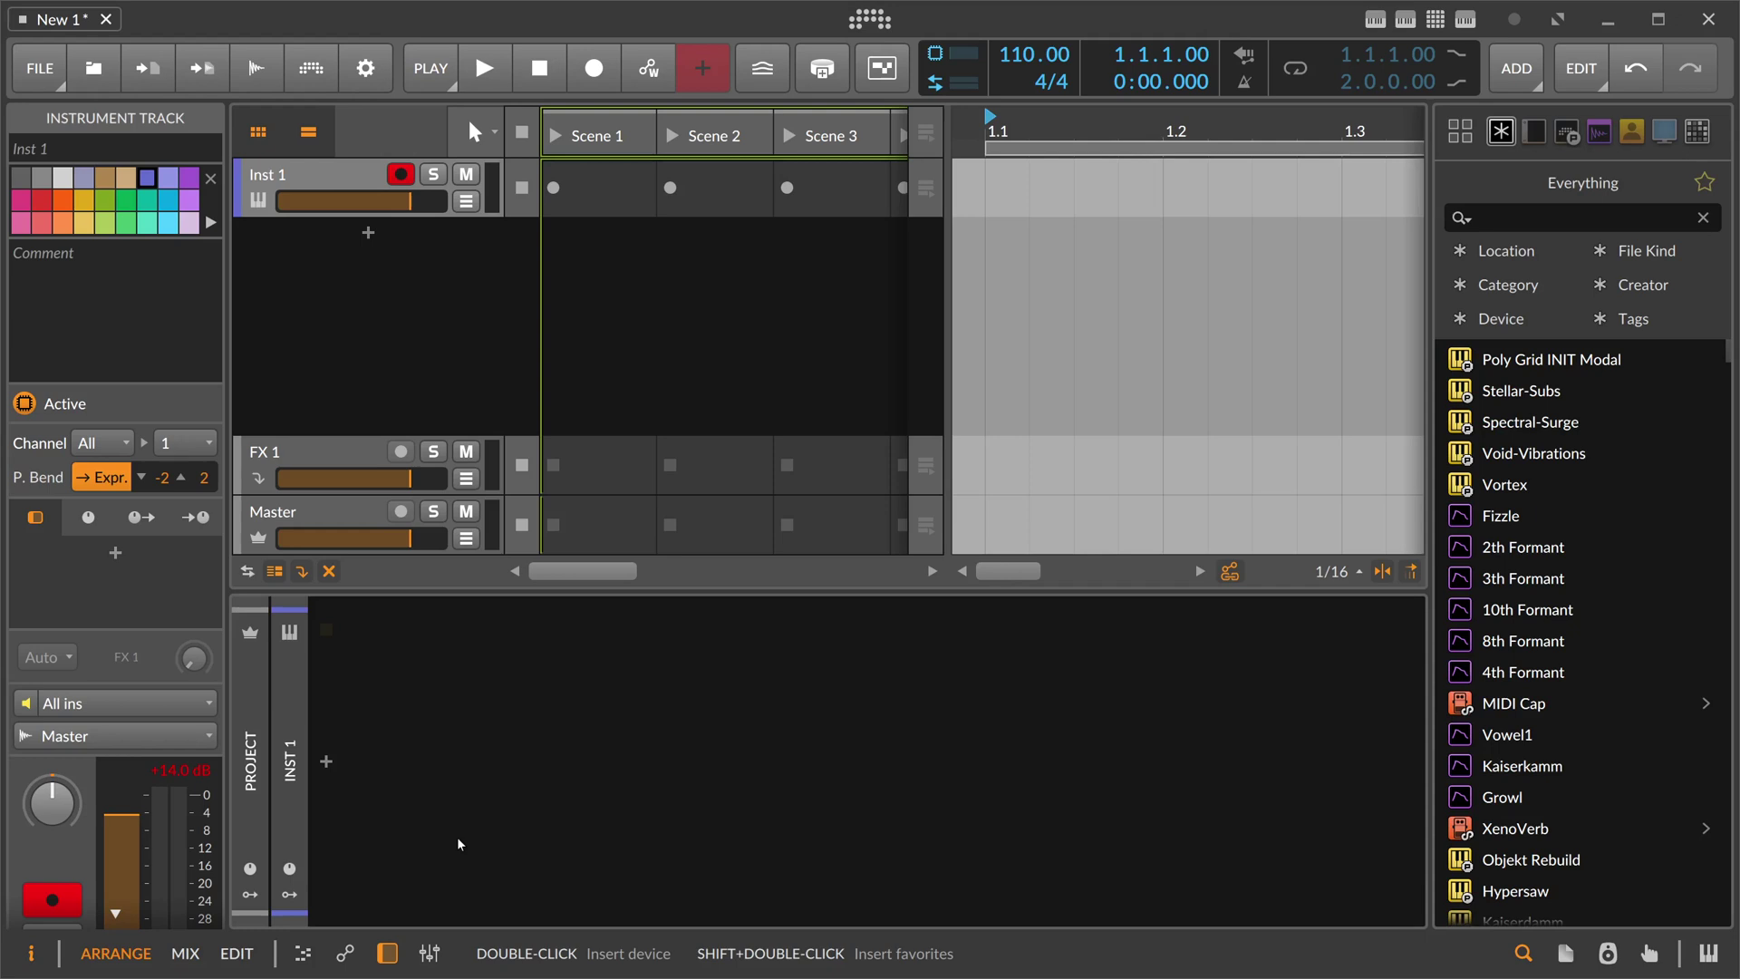
Step: Insert the Polymer synth on the empty instrument track
click(328, 762)
text(poly)
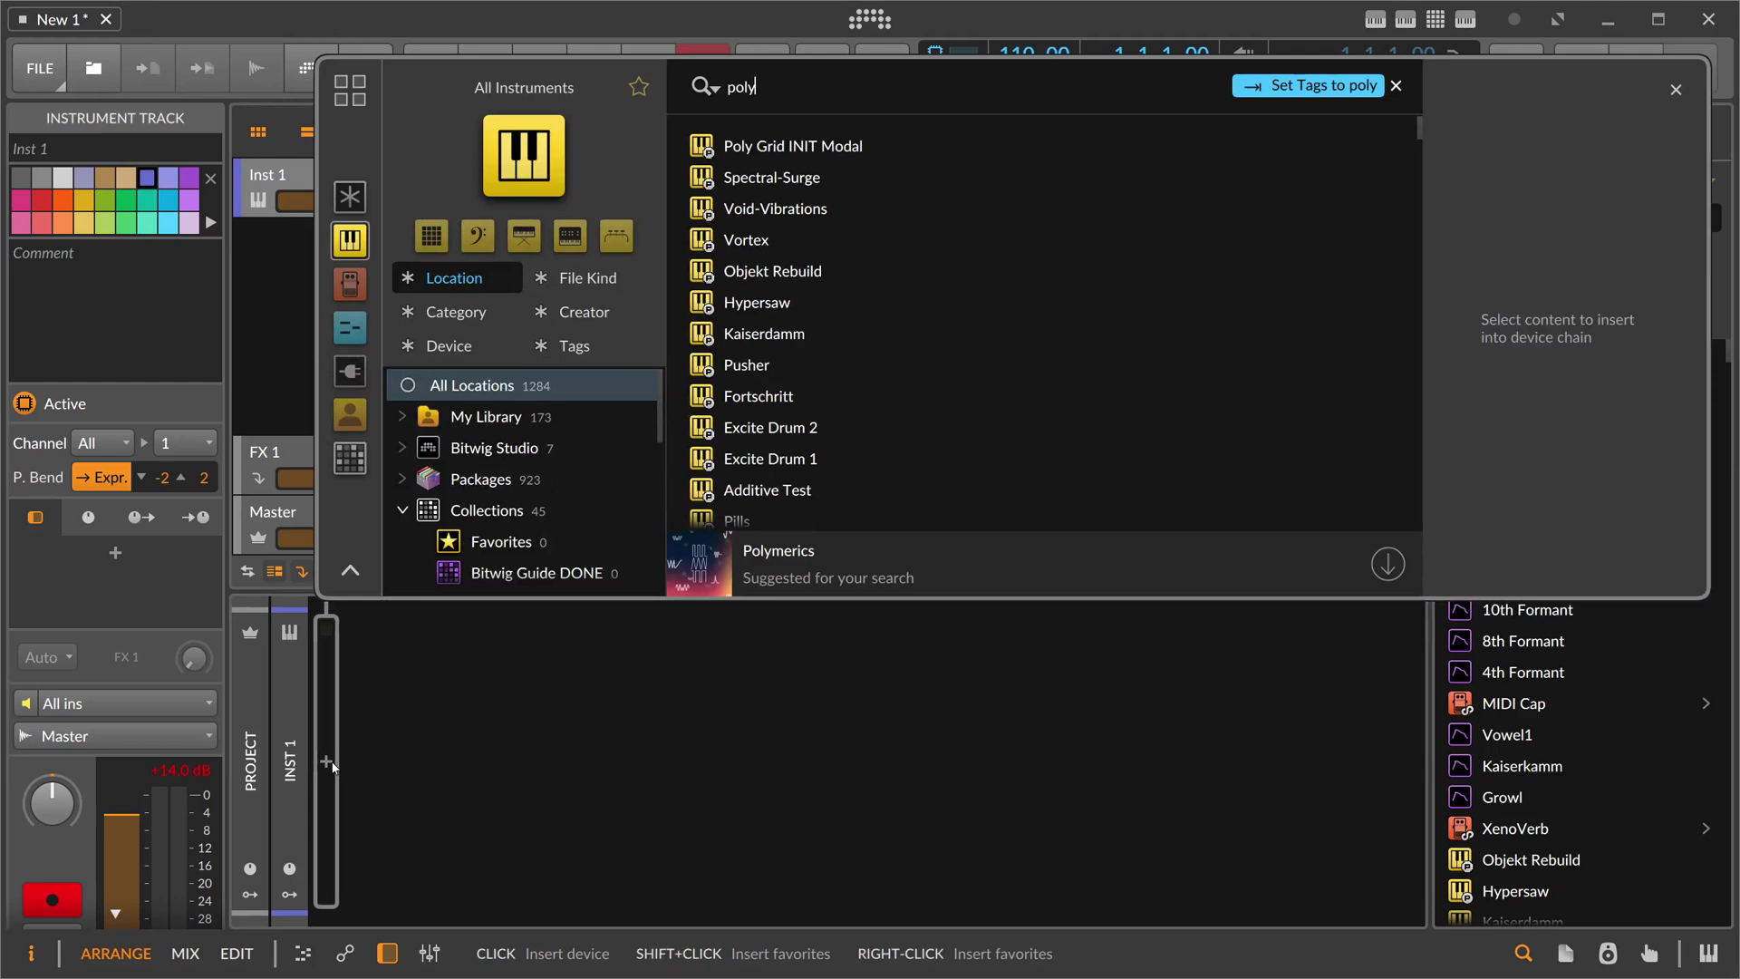
text(mer)
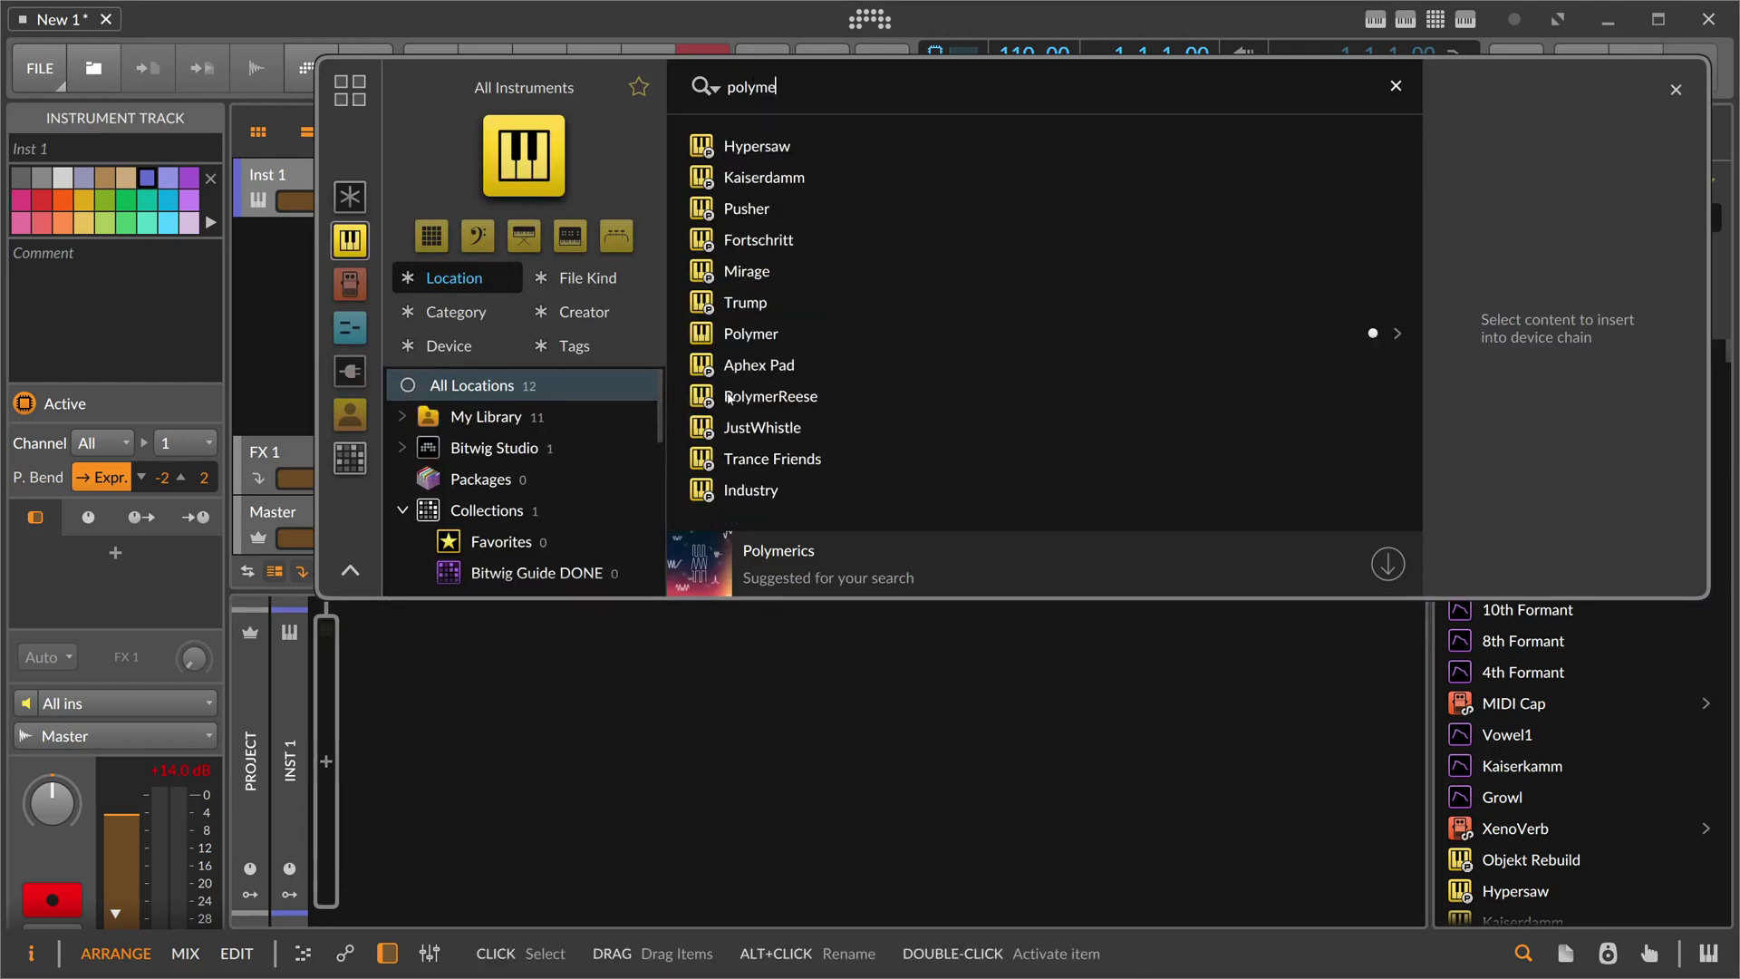
double_click(768, 331)
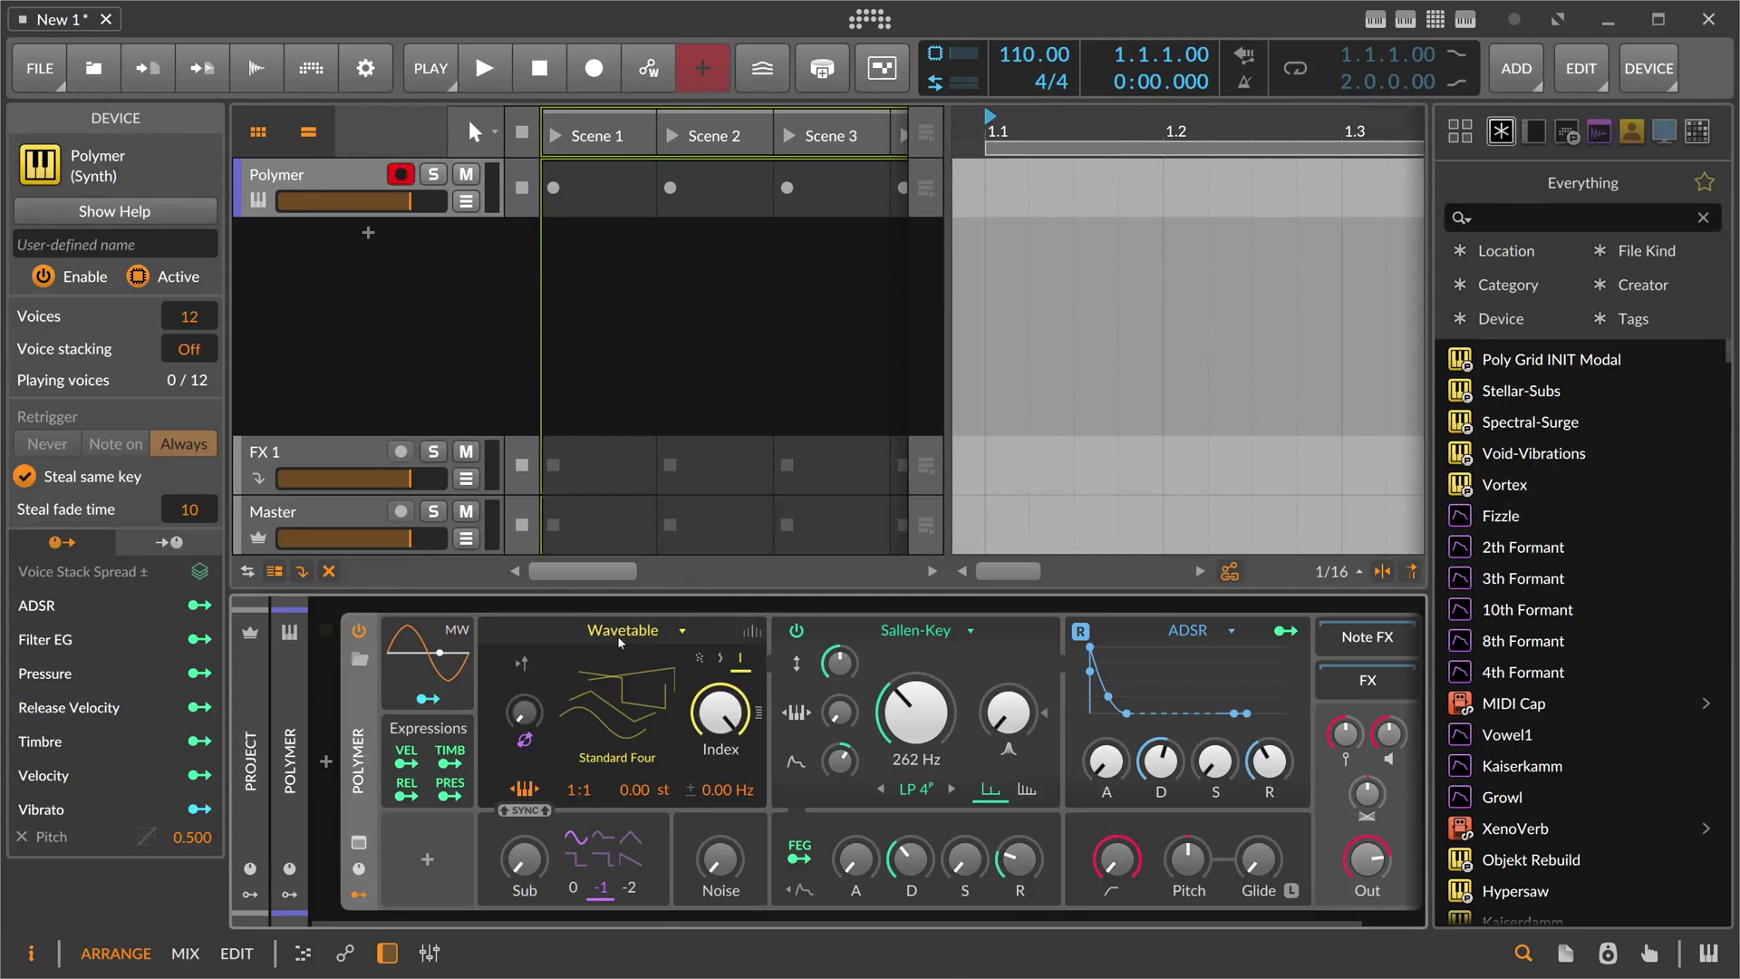
Step: Switch Polymer's oscillator from Wavetable to Sawtooth
click(747, 635)
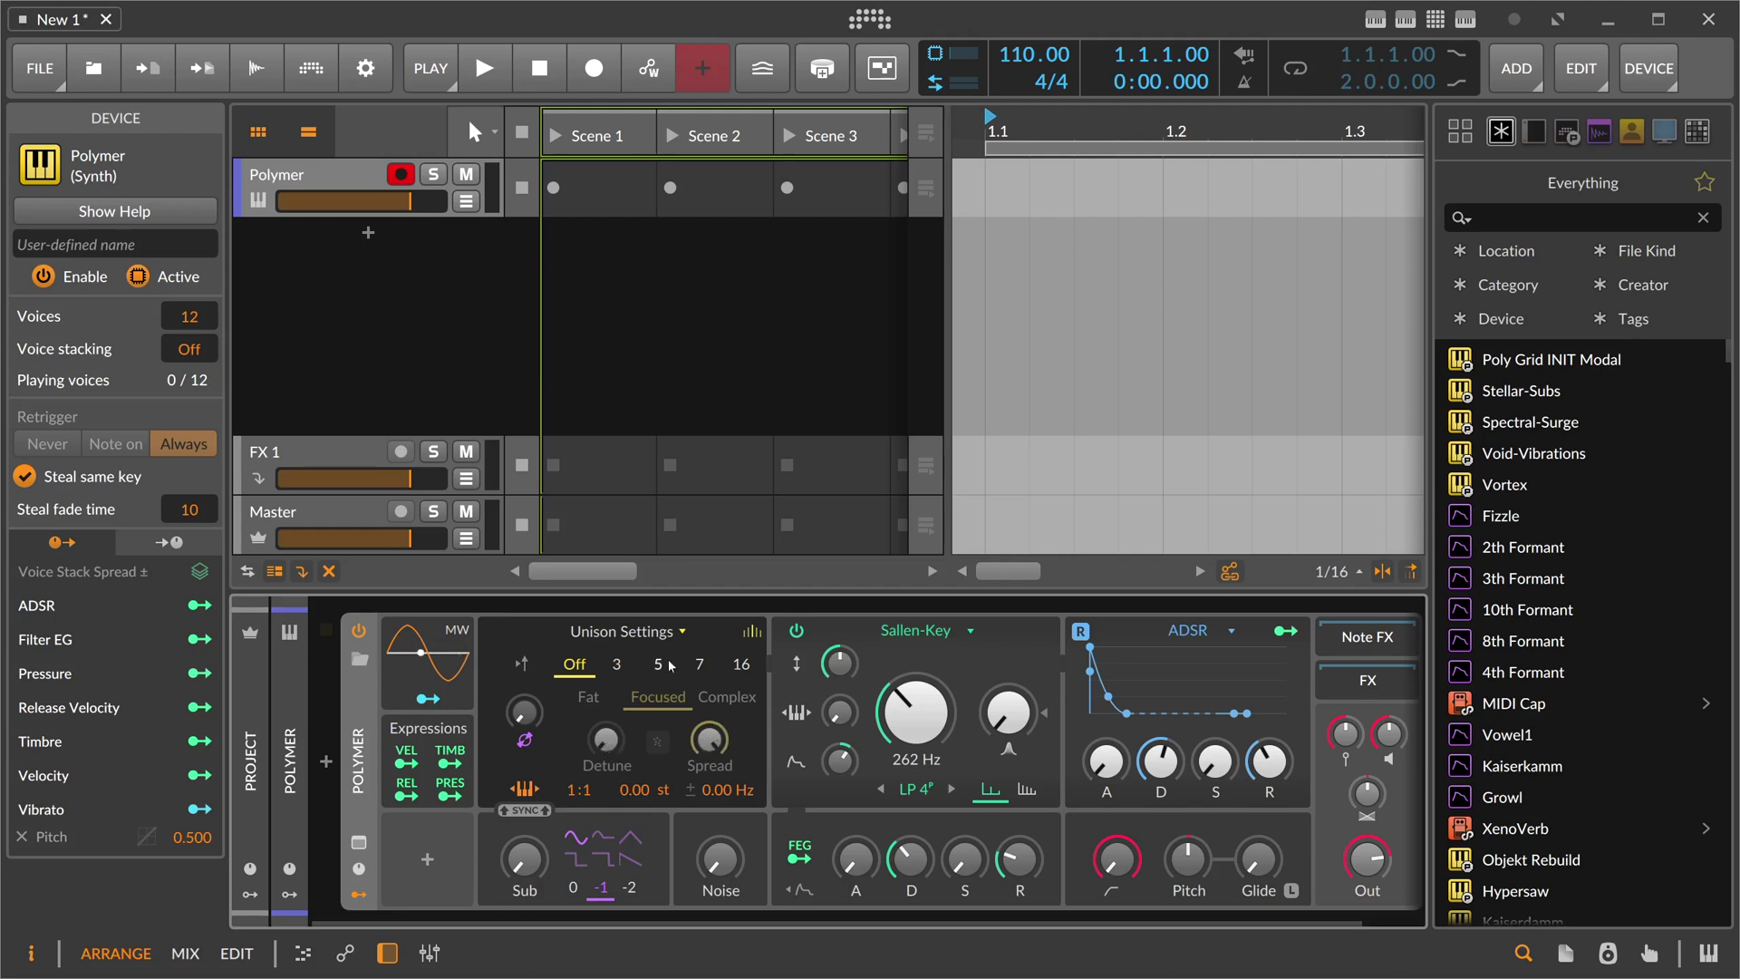
click(682, 634)
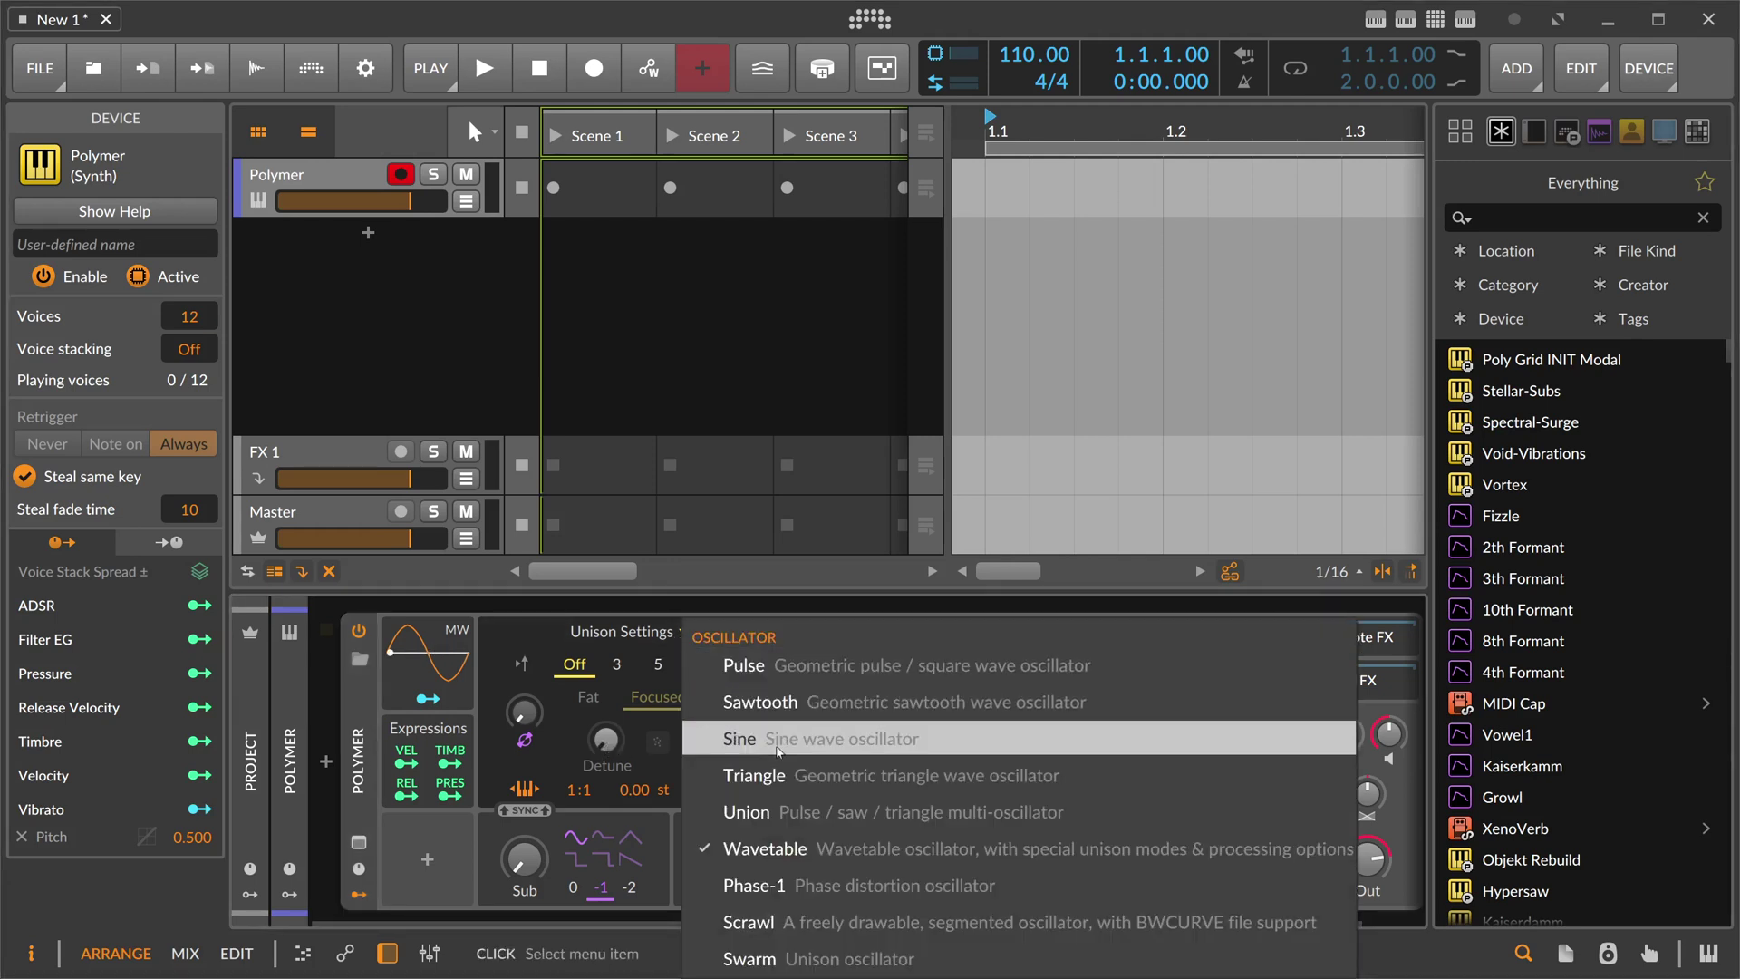
click(774, 708)
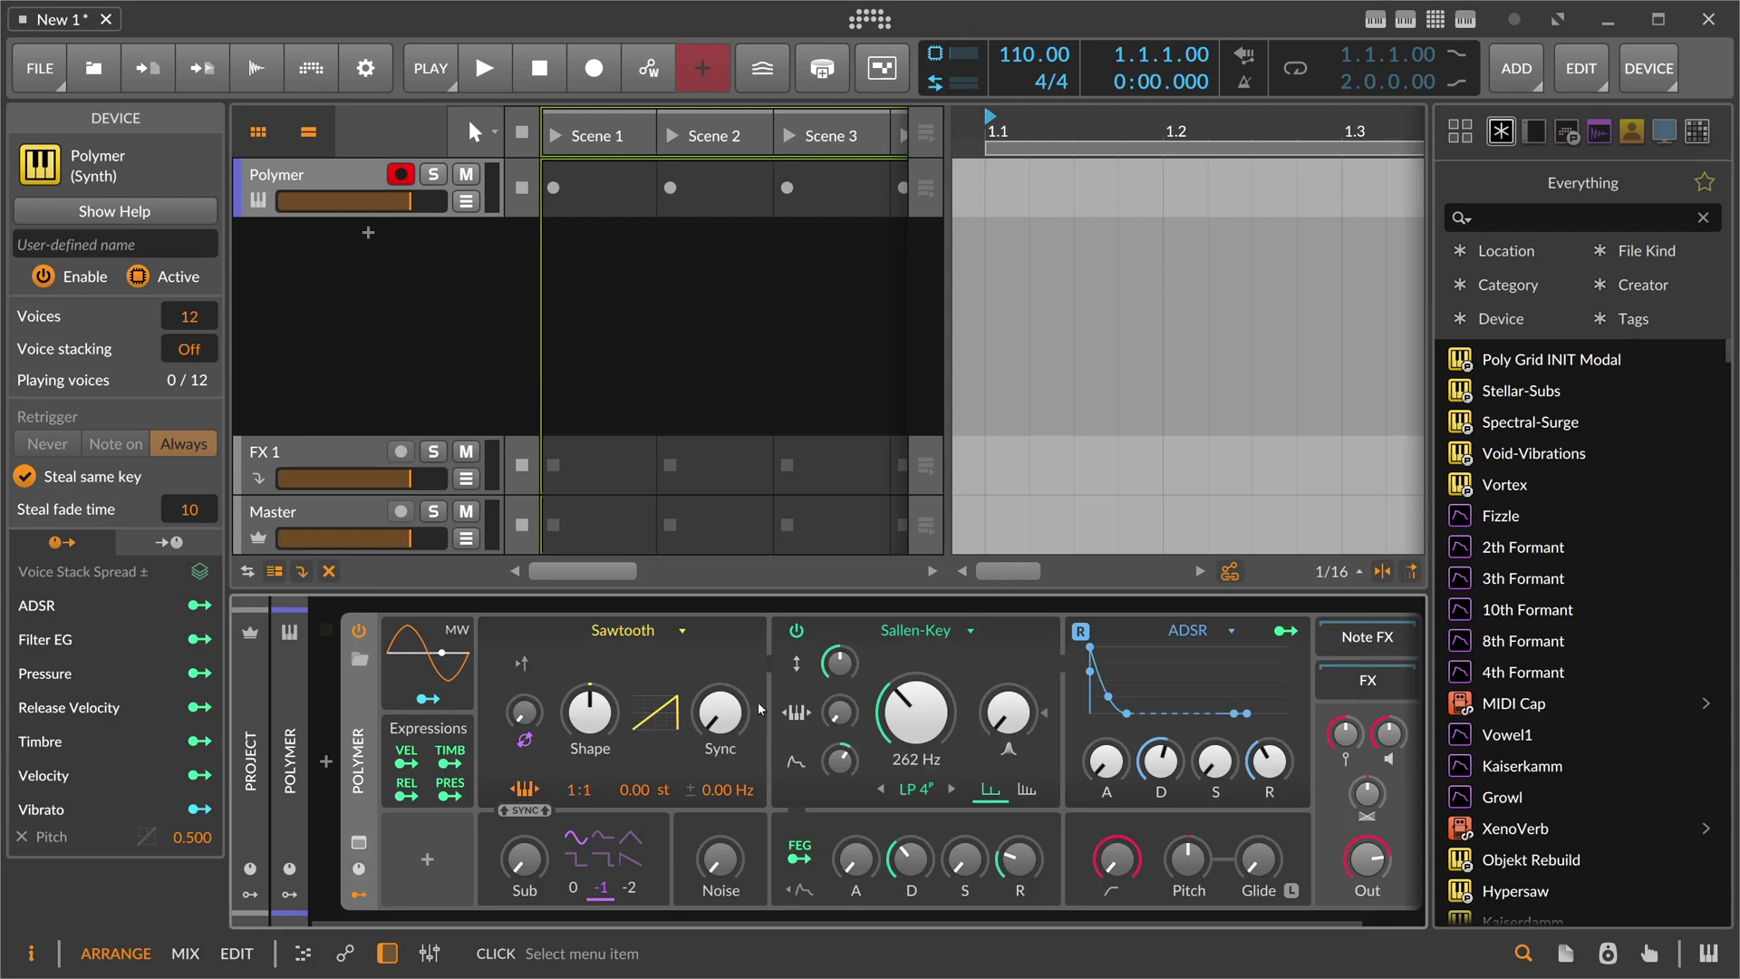
Step: Delete the Expressions and Vibrato modulators from Polymer
click(426, 734)
key(Delete)
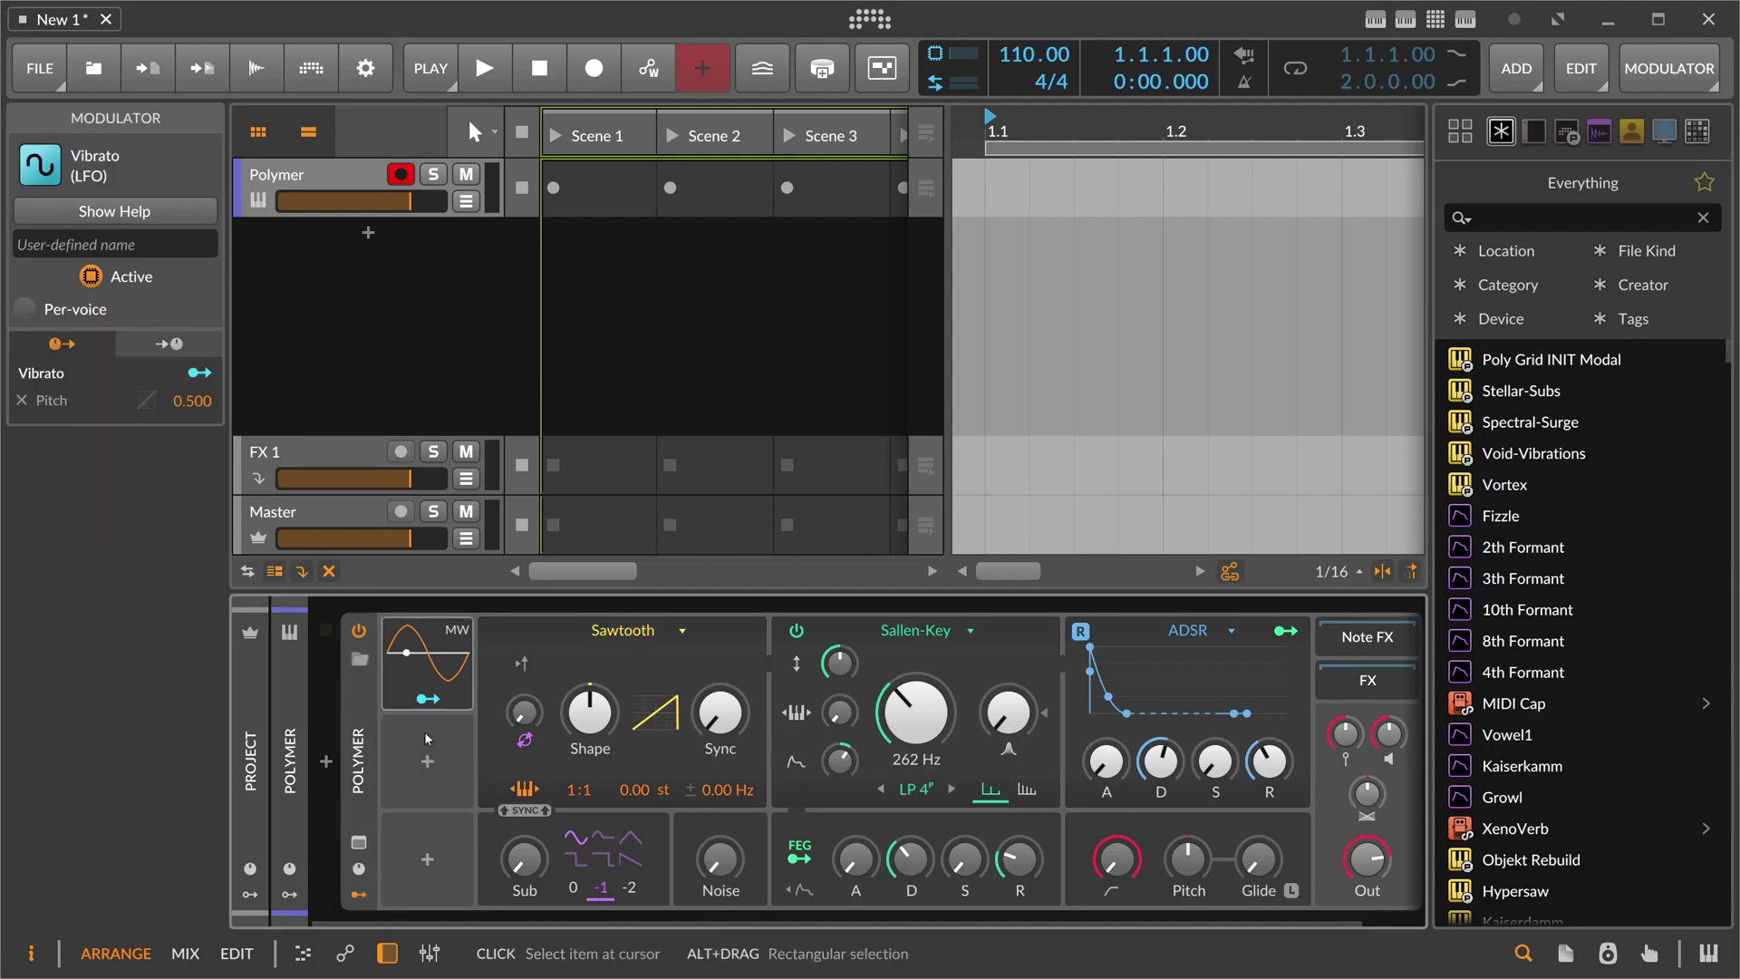
click(428, 668)
key(Delete)
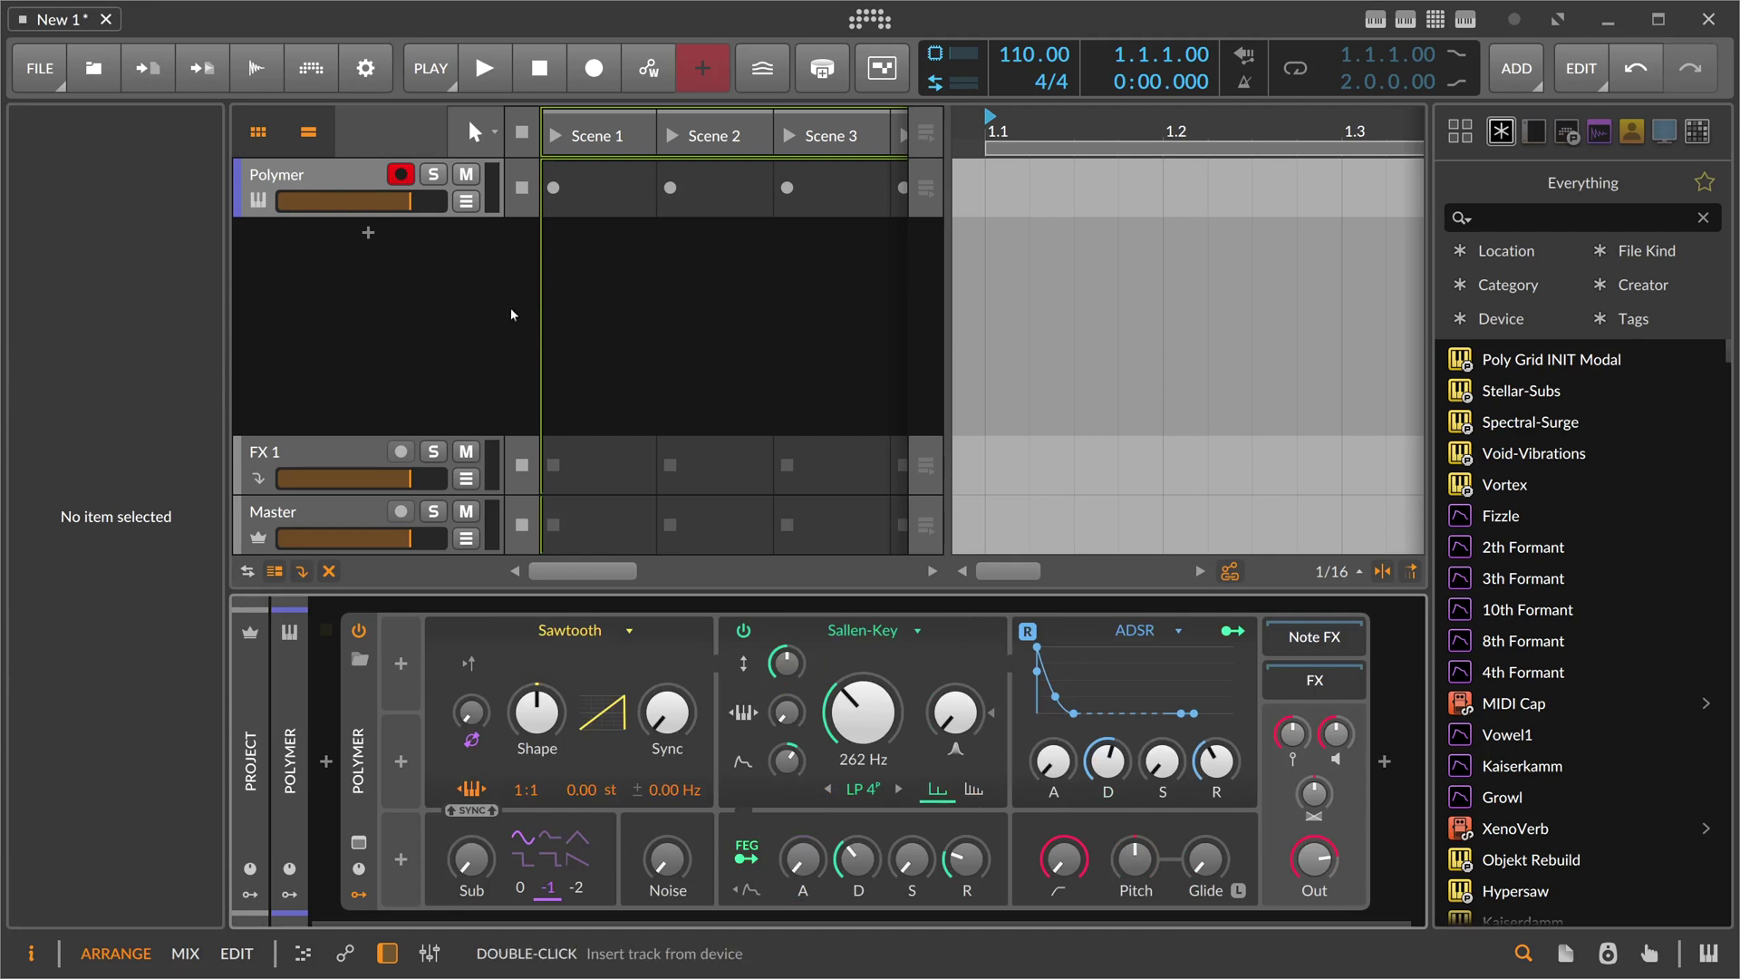
Step: Set the Sallen-Key filter cutoff to 33.5 kHz with no envelope modulation, and raise the ADSR sustain to maximum
drag(882, 704, 882, 535)
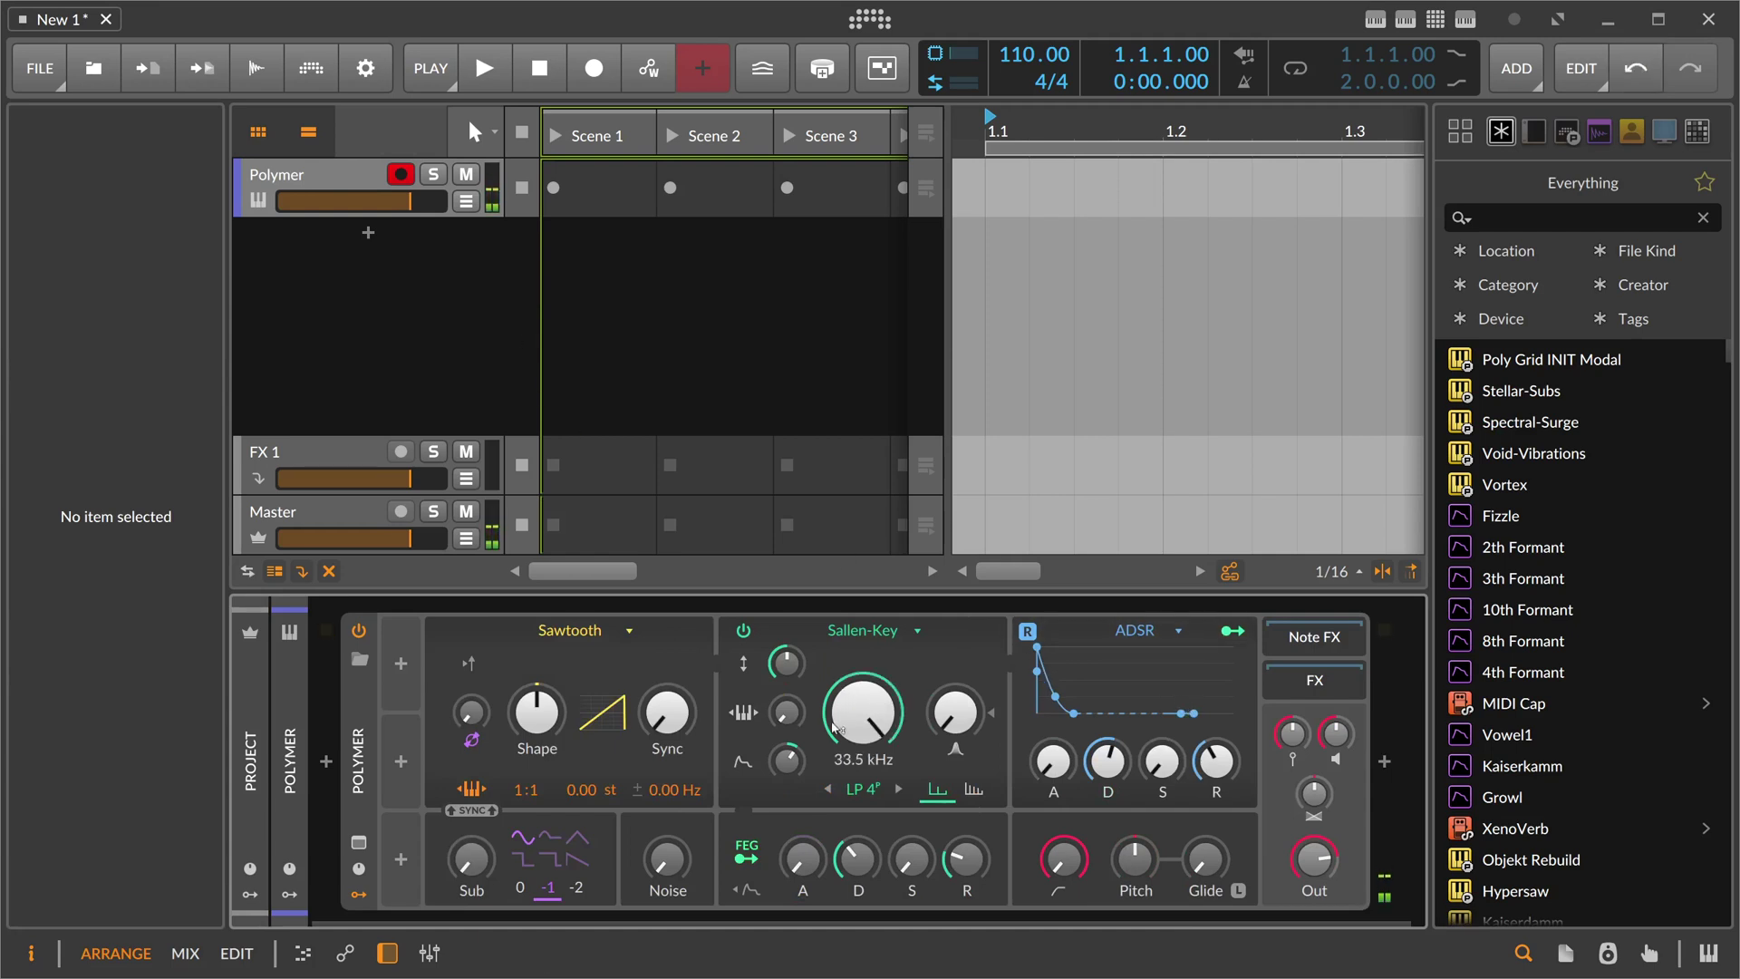
double_click(787, 759)
drag(1159, 752, 1159, 580)
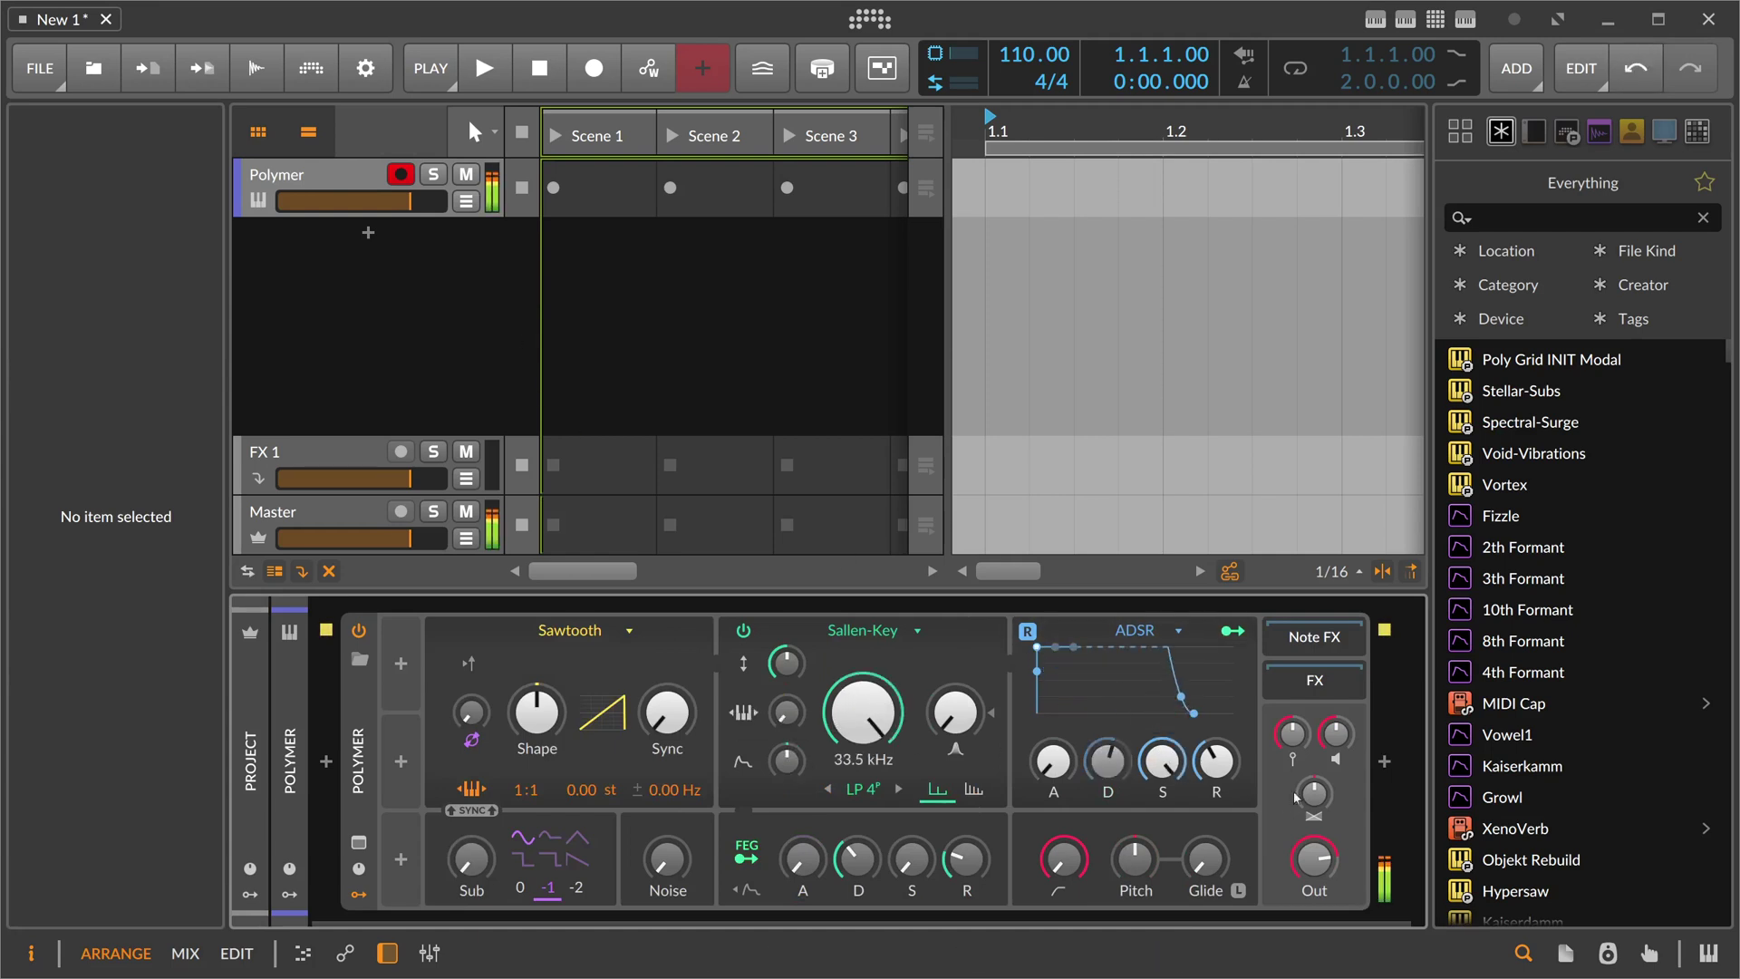
drag(1335, 733, 1335, 758)
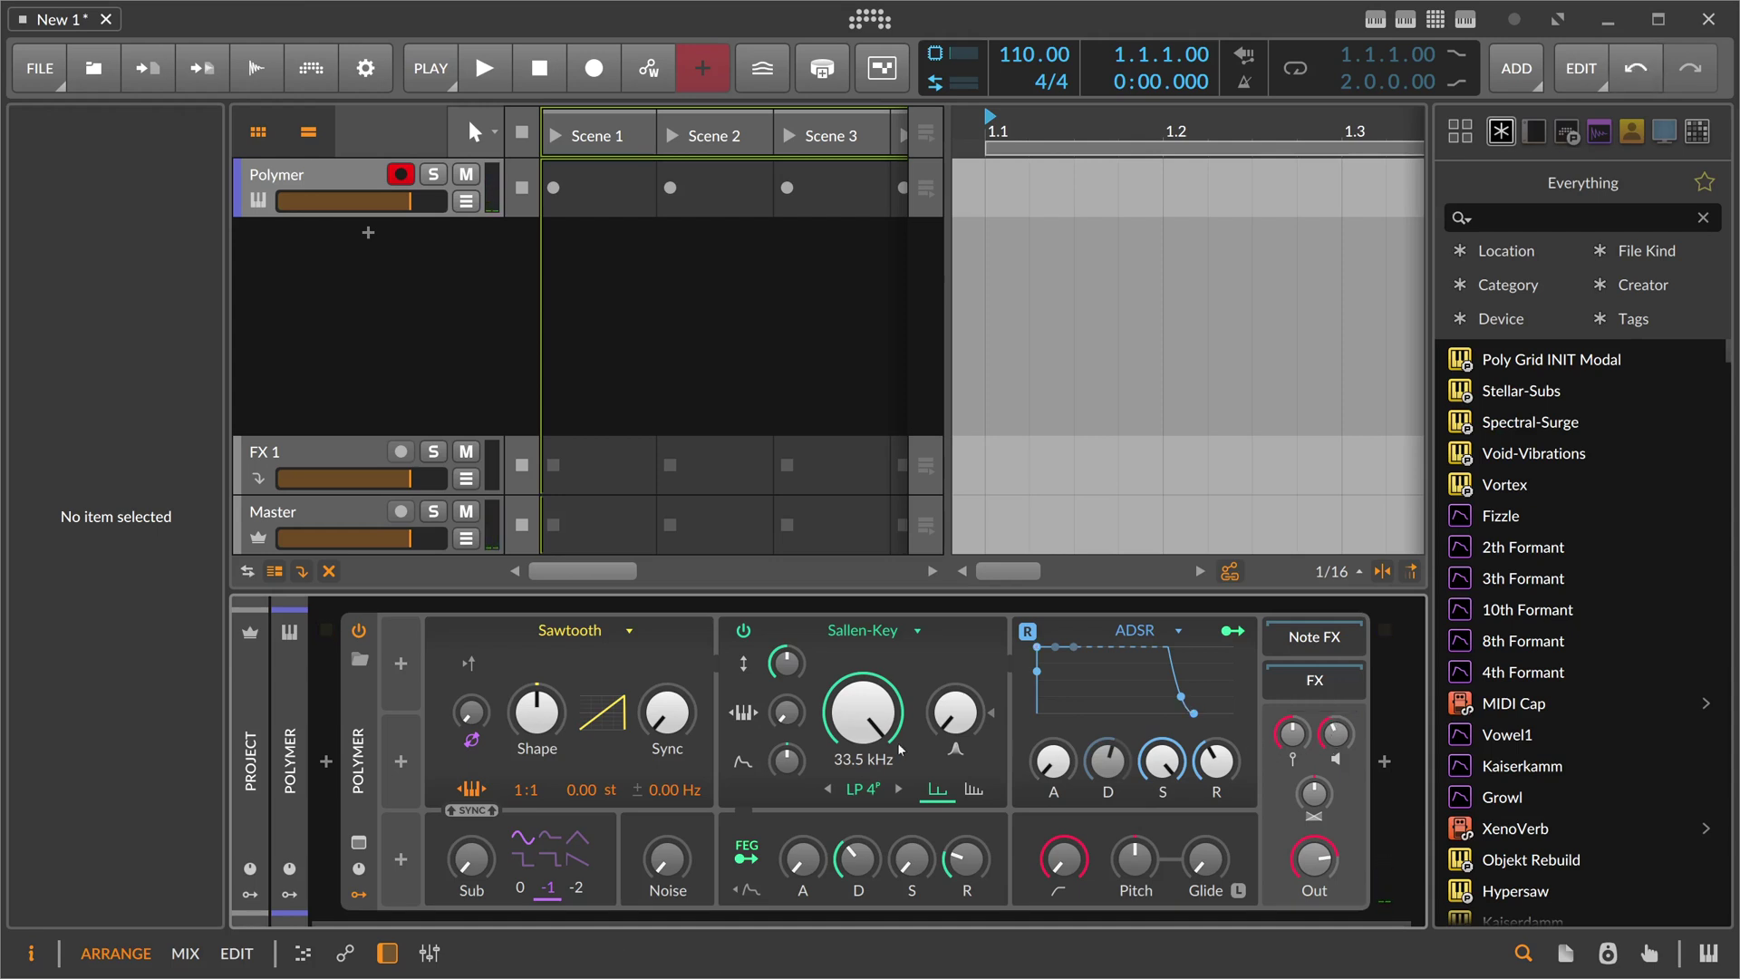
Step: Add a Random modulator to Polymer's first free modulator slot
click(402, 666)
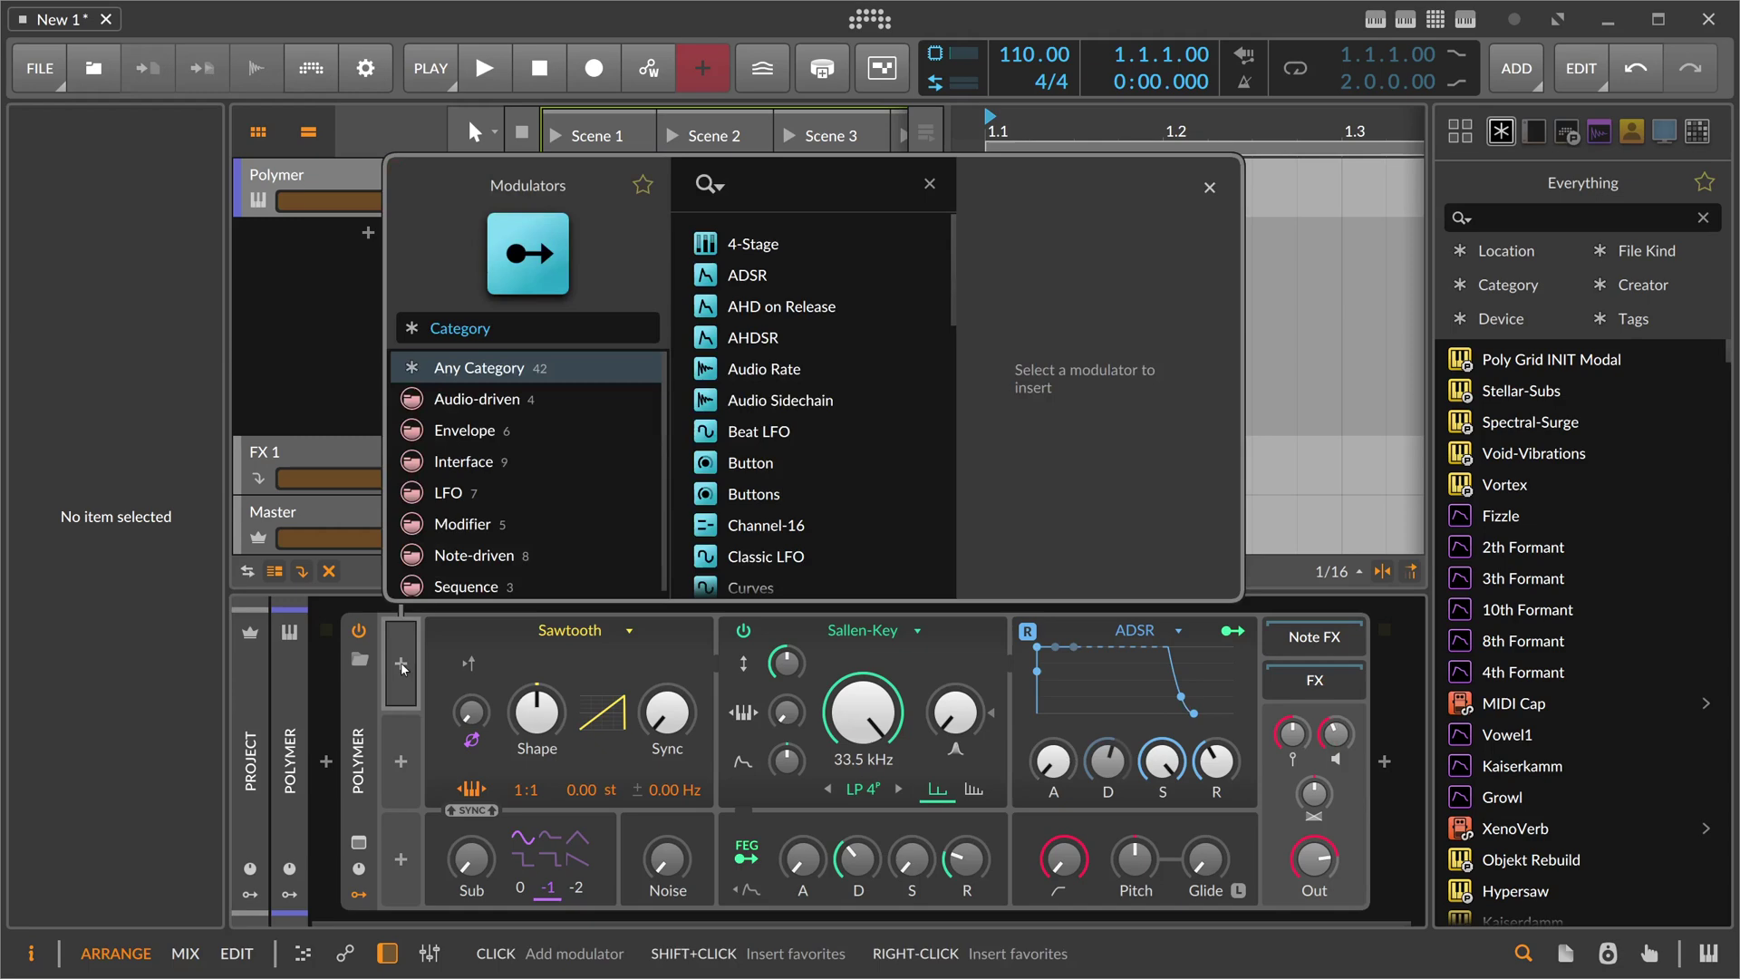
text(rand)
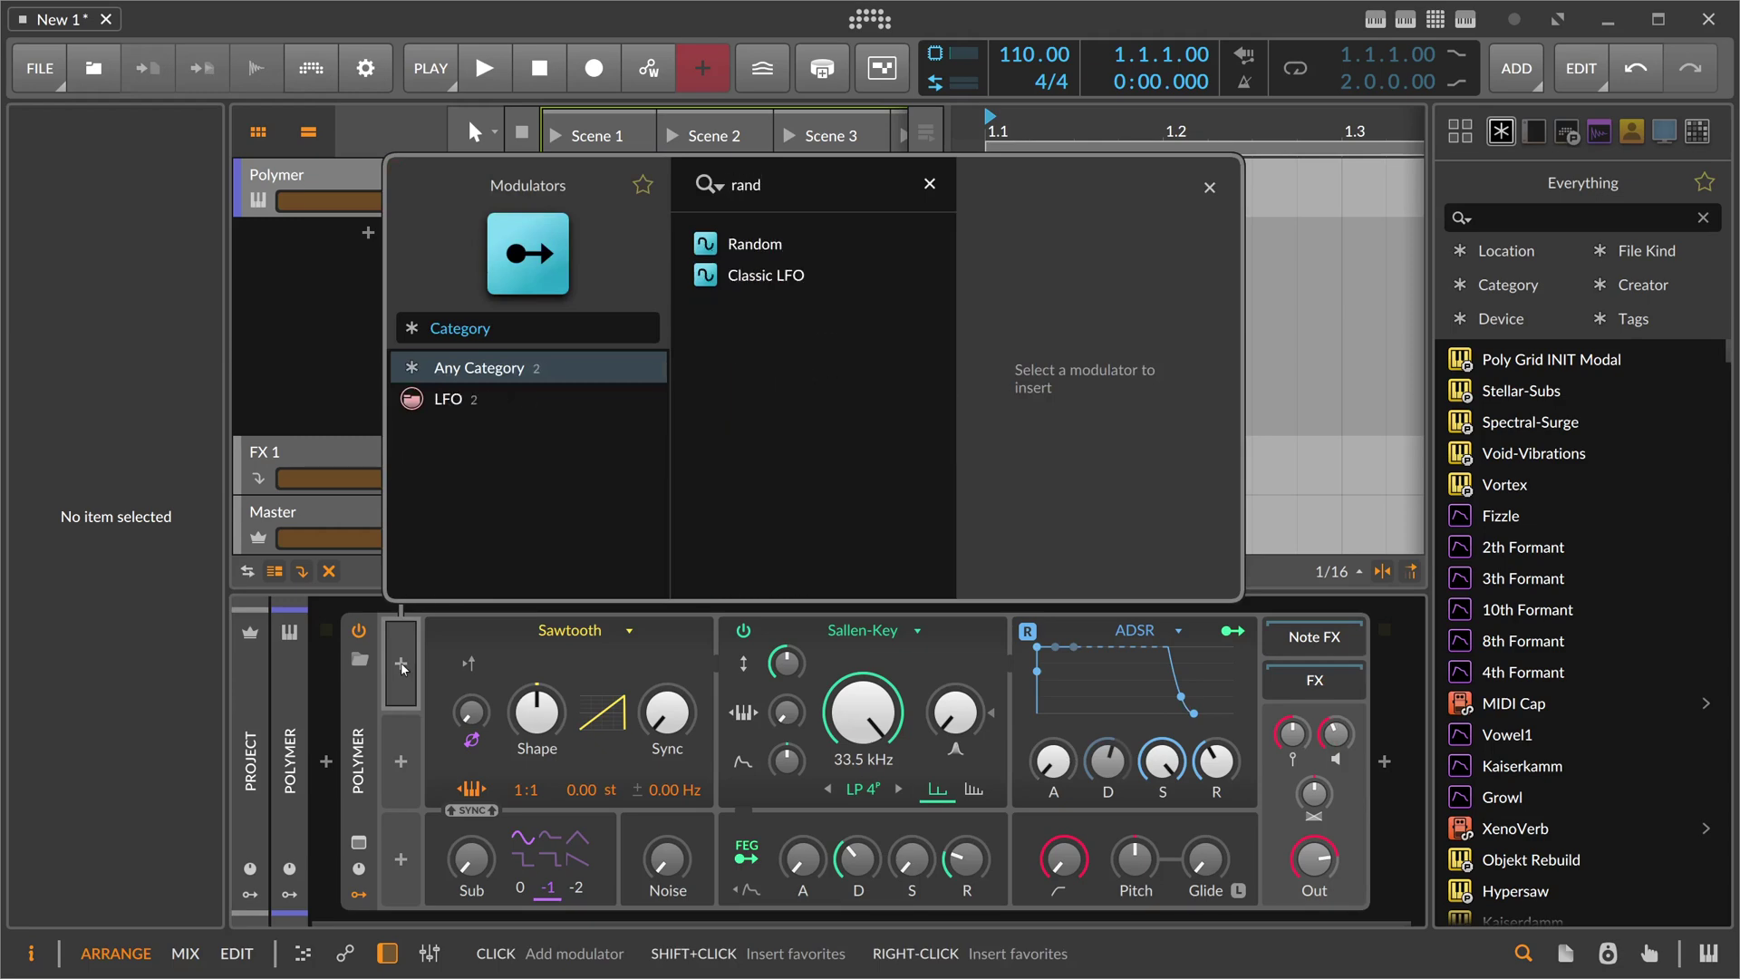
key(Down)
key(Return)
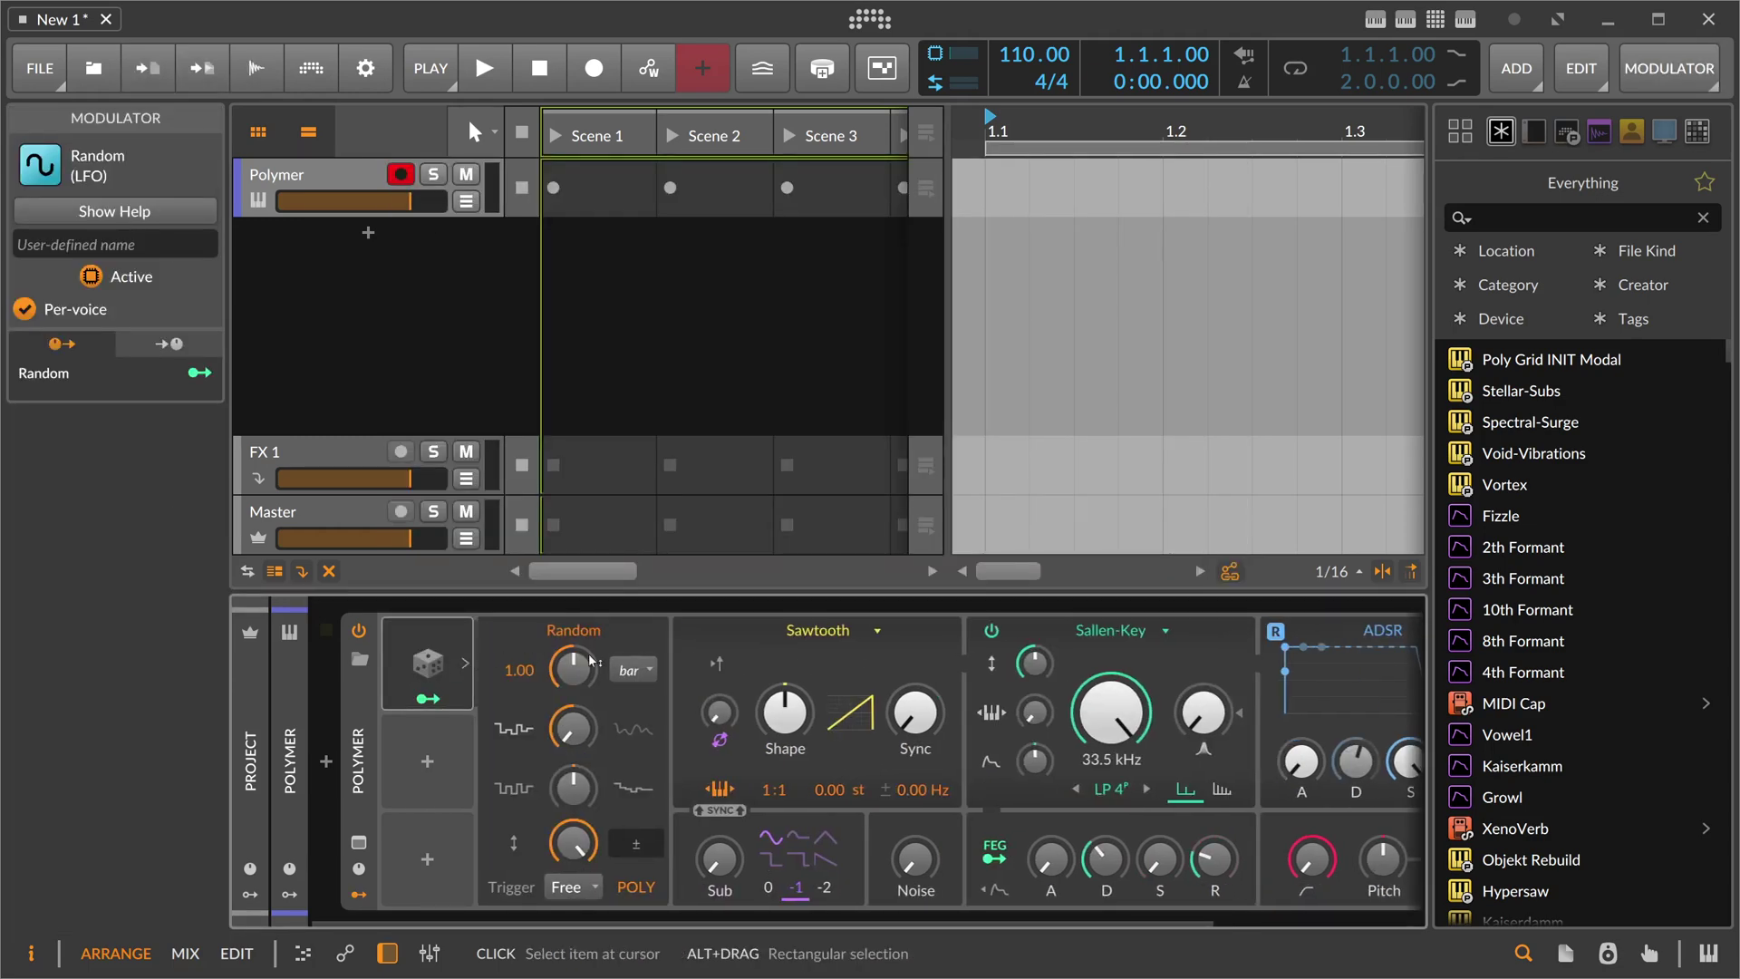
Step: Set the Random modulator's rate to 50.00 kHz and smoothing to 100 %, and make its output bipolar
click(639, 672)
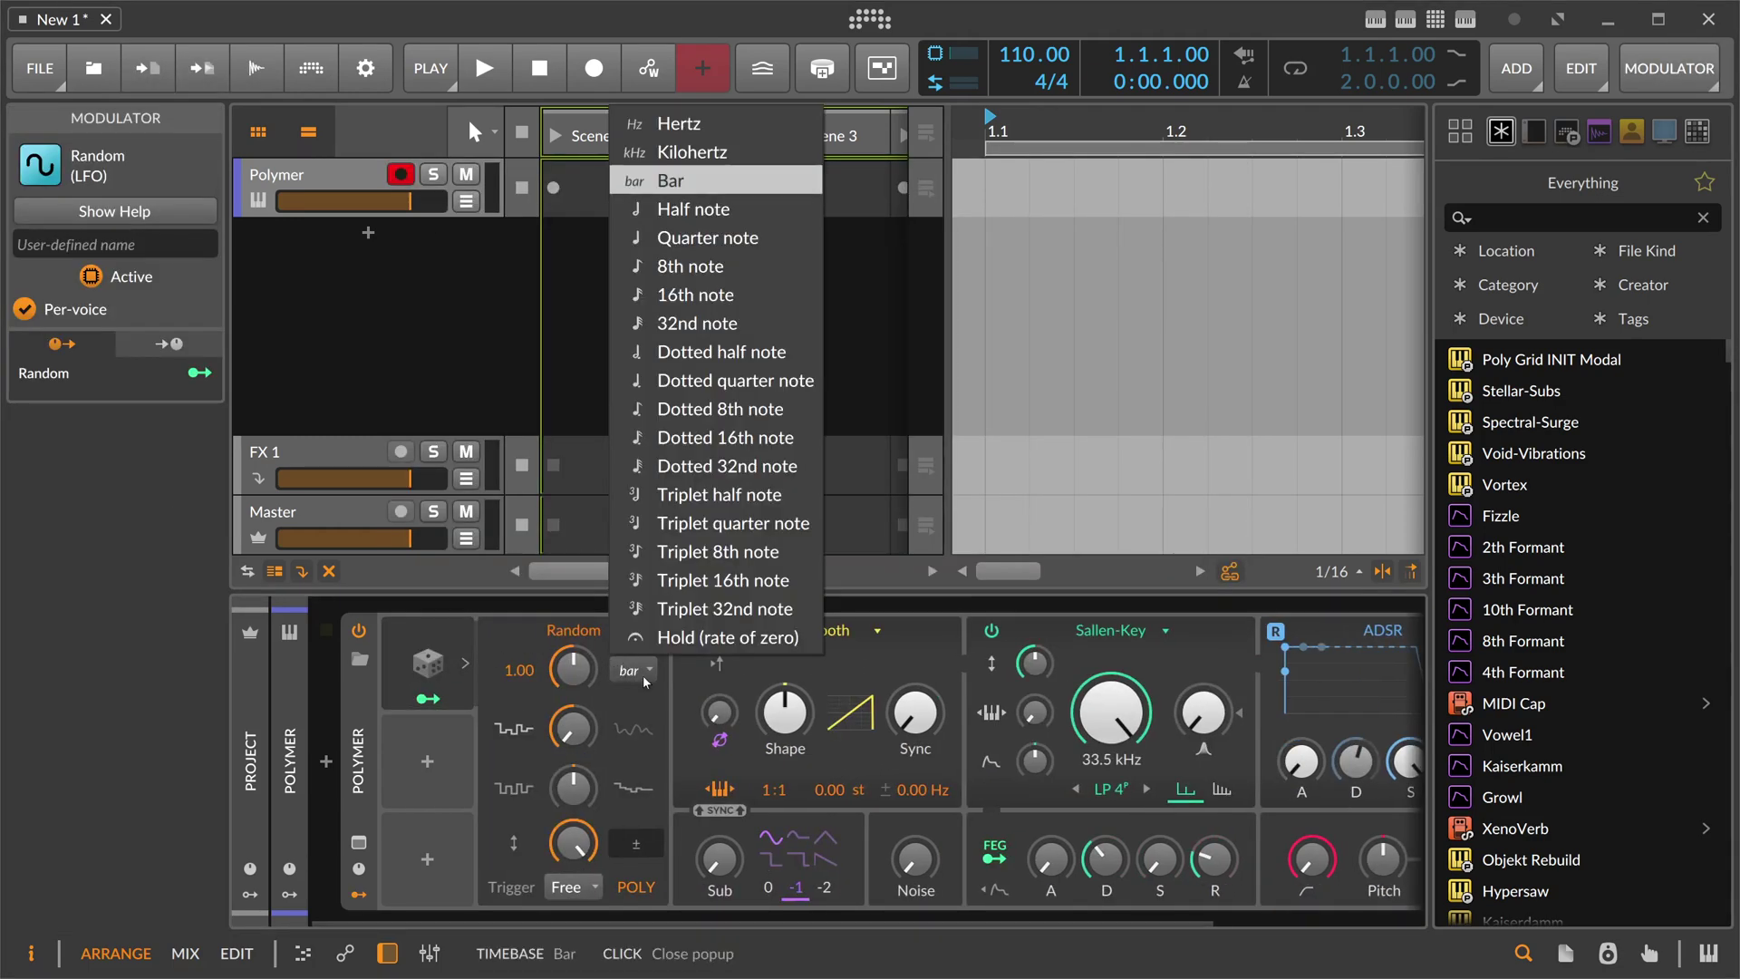
click(693, 152)
drag(582, 661, 582, 588)
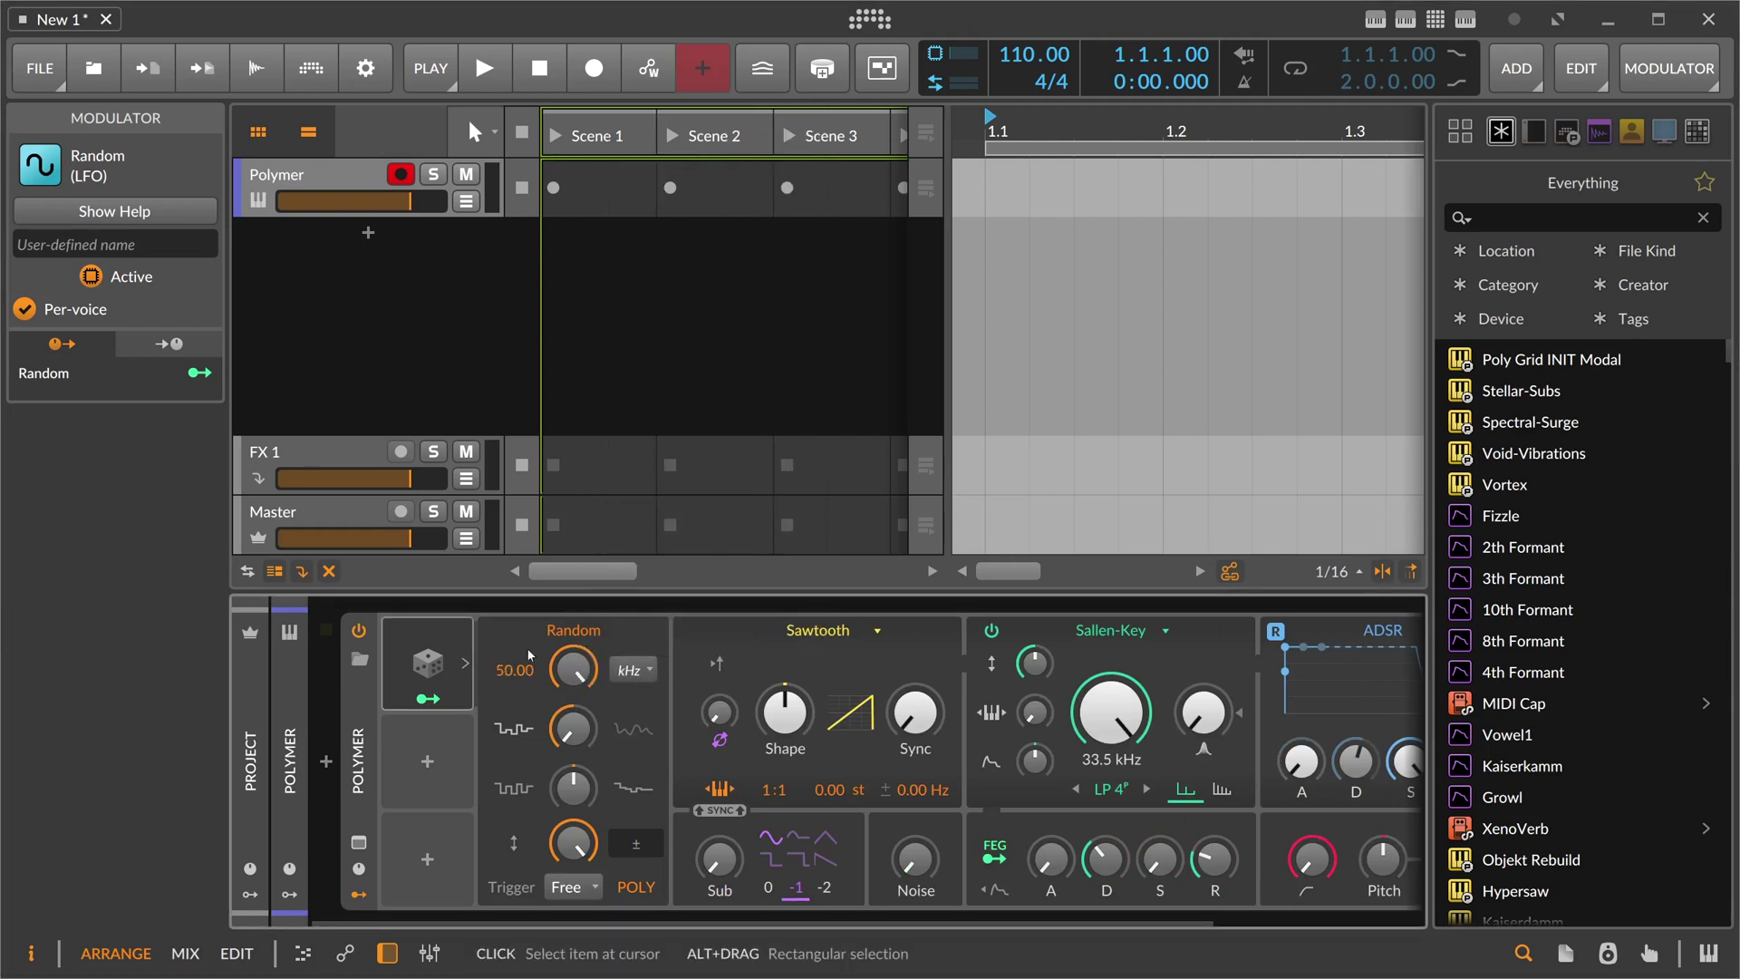
drag(574, 729, 587, 589)
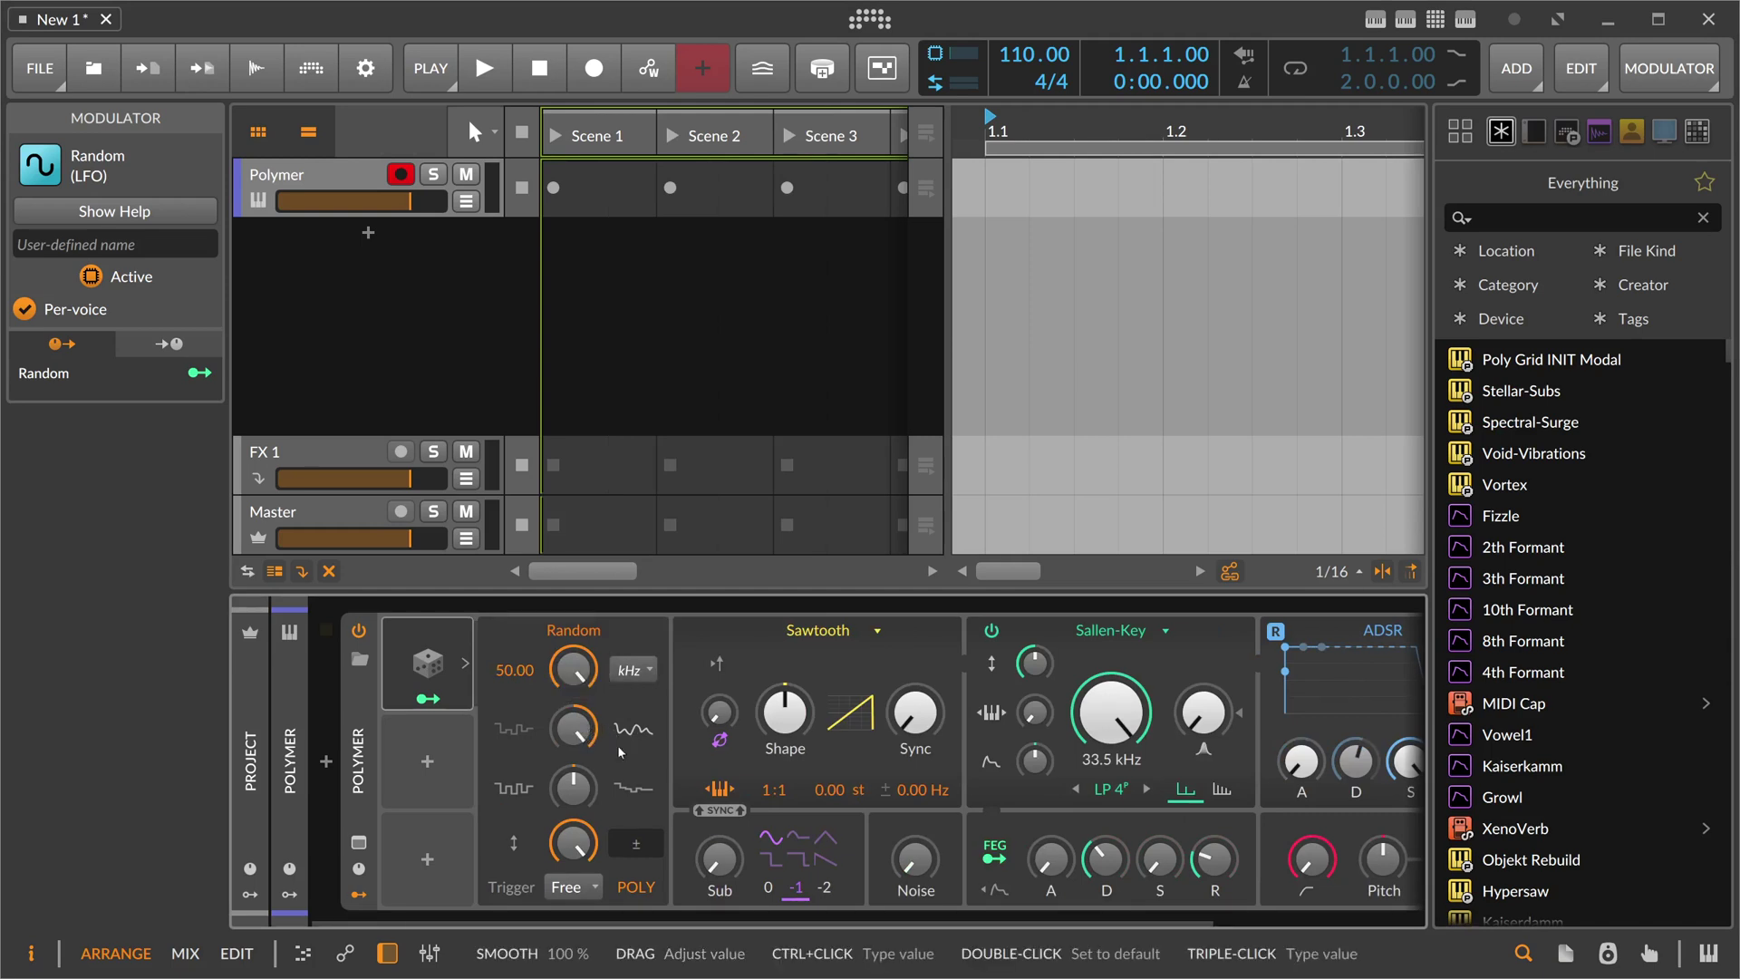
click(637, 849)
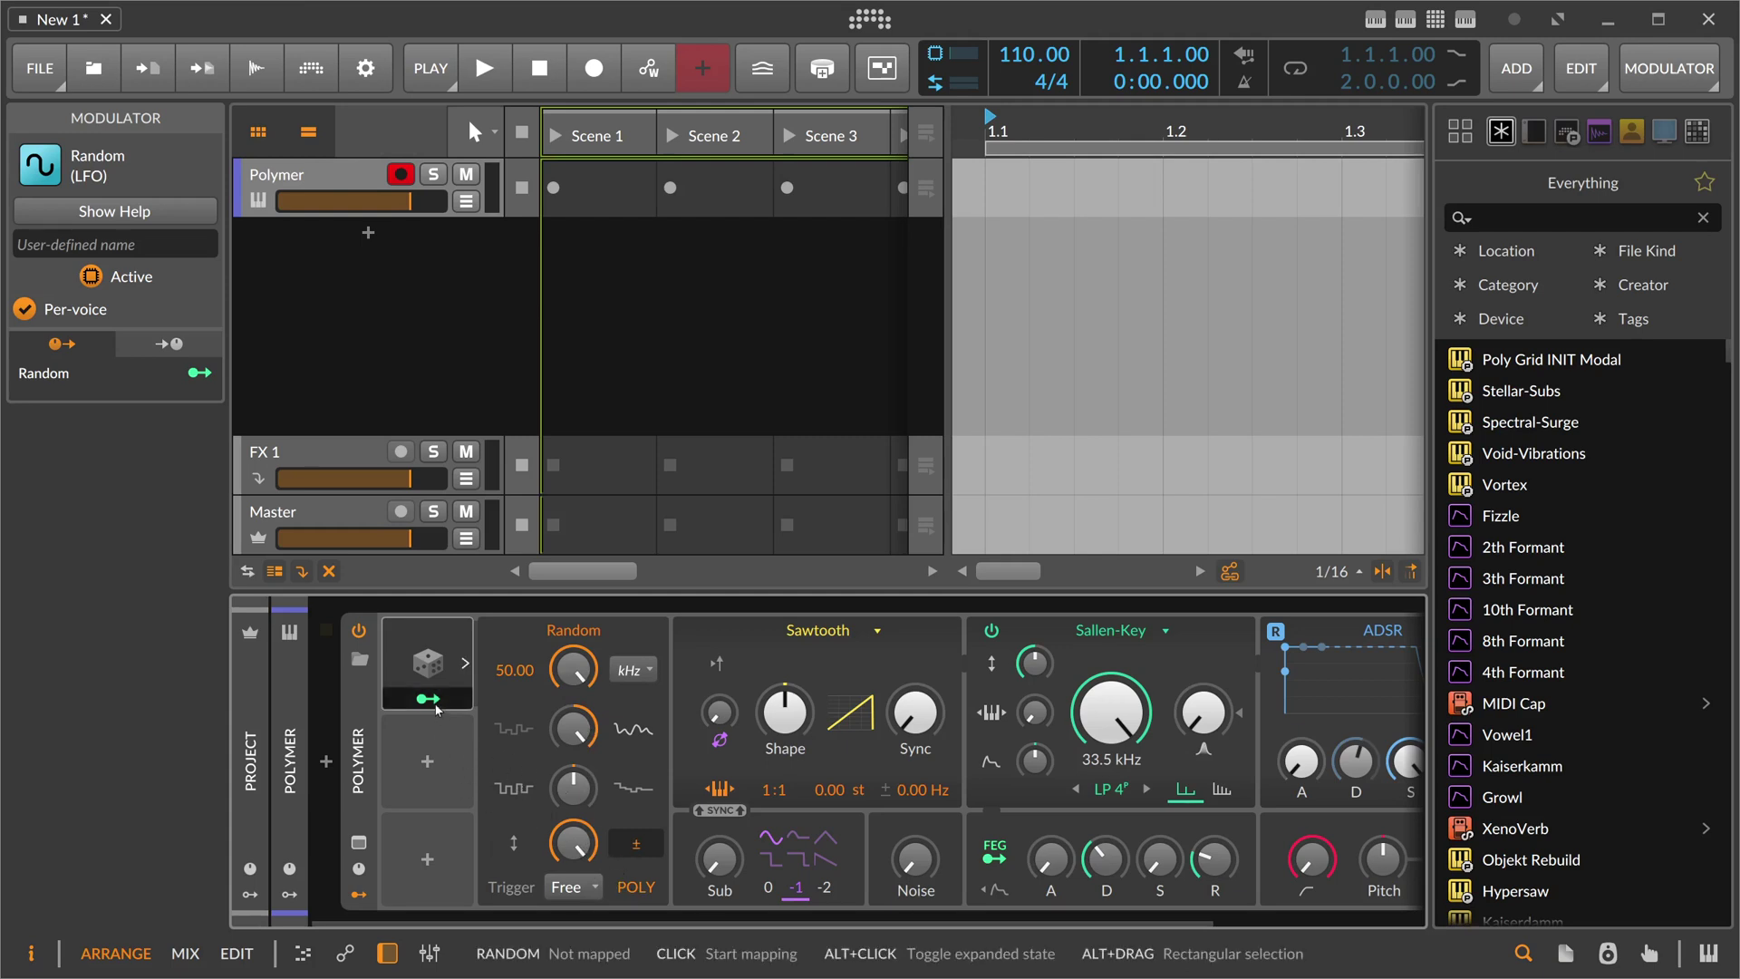
Step: Map the Random modulator to Polymer's Pitch with an amount of 0.750
scroll(897, 901, right, 3)
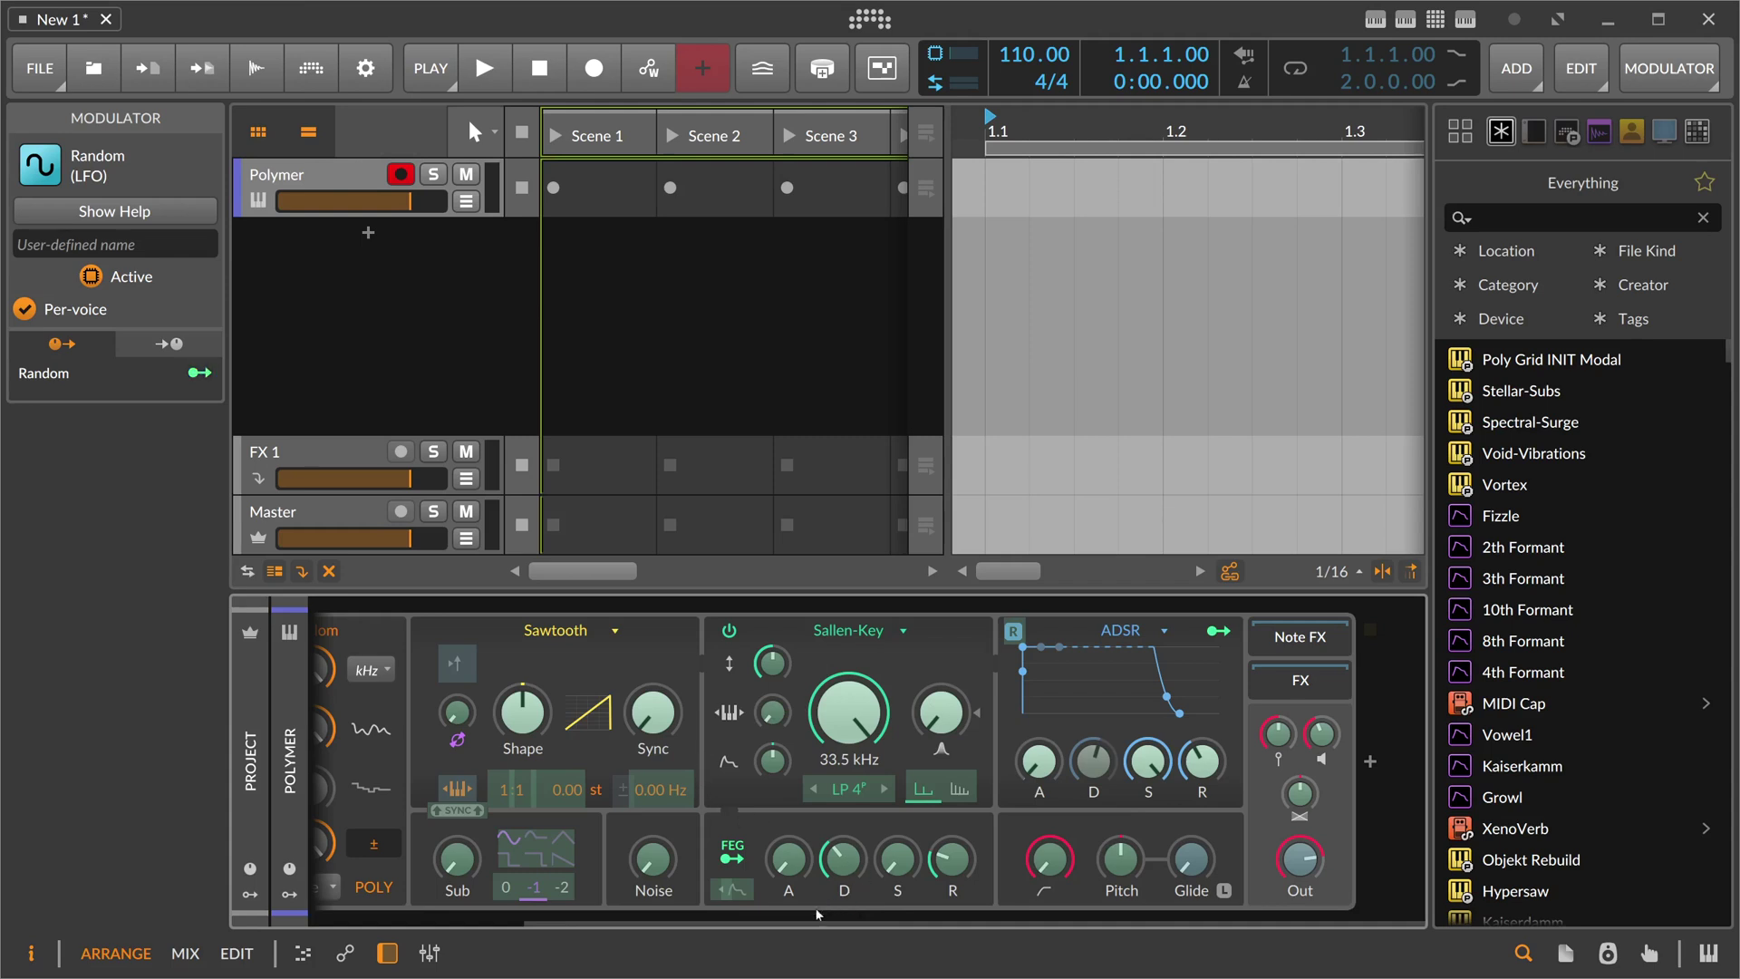
scroll(813, 907, left, 3)
scroll(493, 916, right, 3)
drag(1121, 865, 1121, 835)
drag(1079, 924, 864, 924)
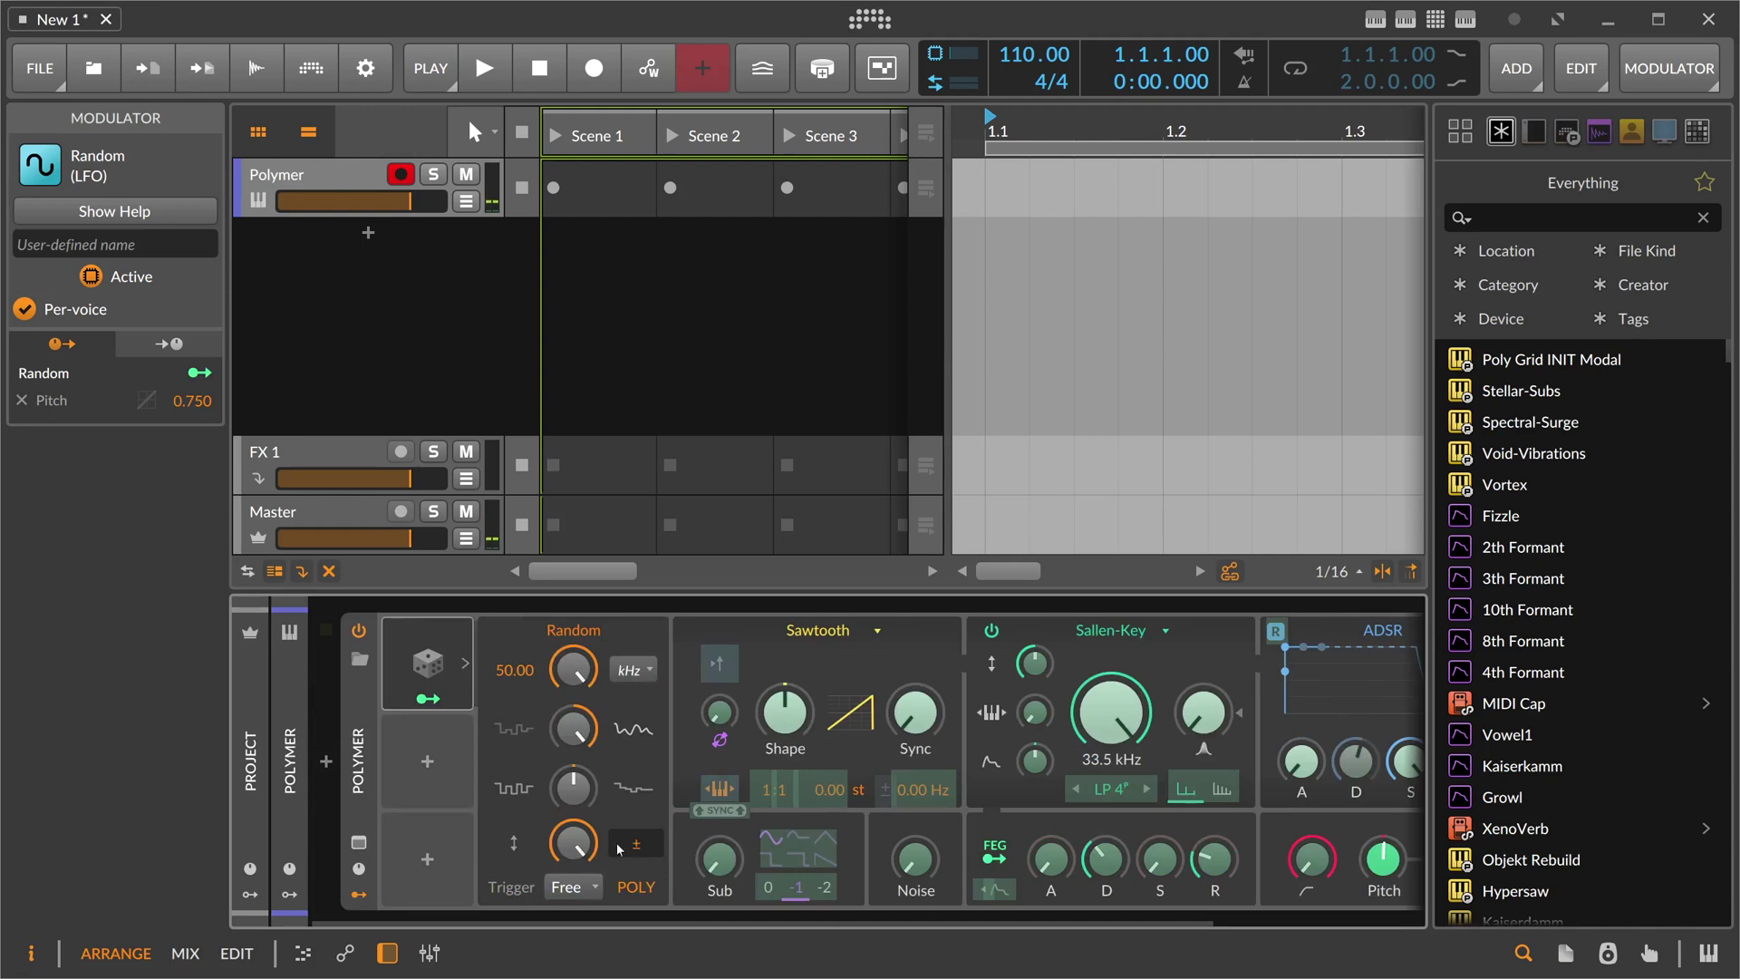
Step: Set Polymer's voice stacking to 5 and add a Voice Stack modulator below Random
click(387, 697)
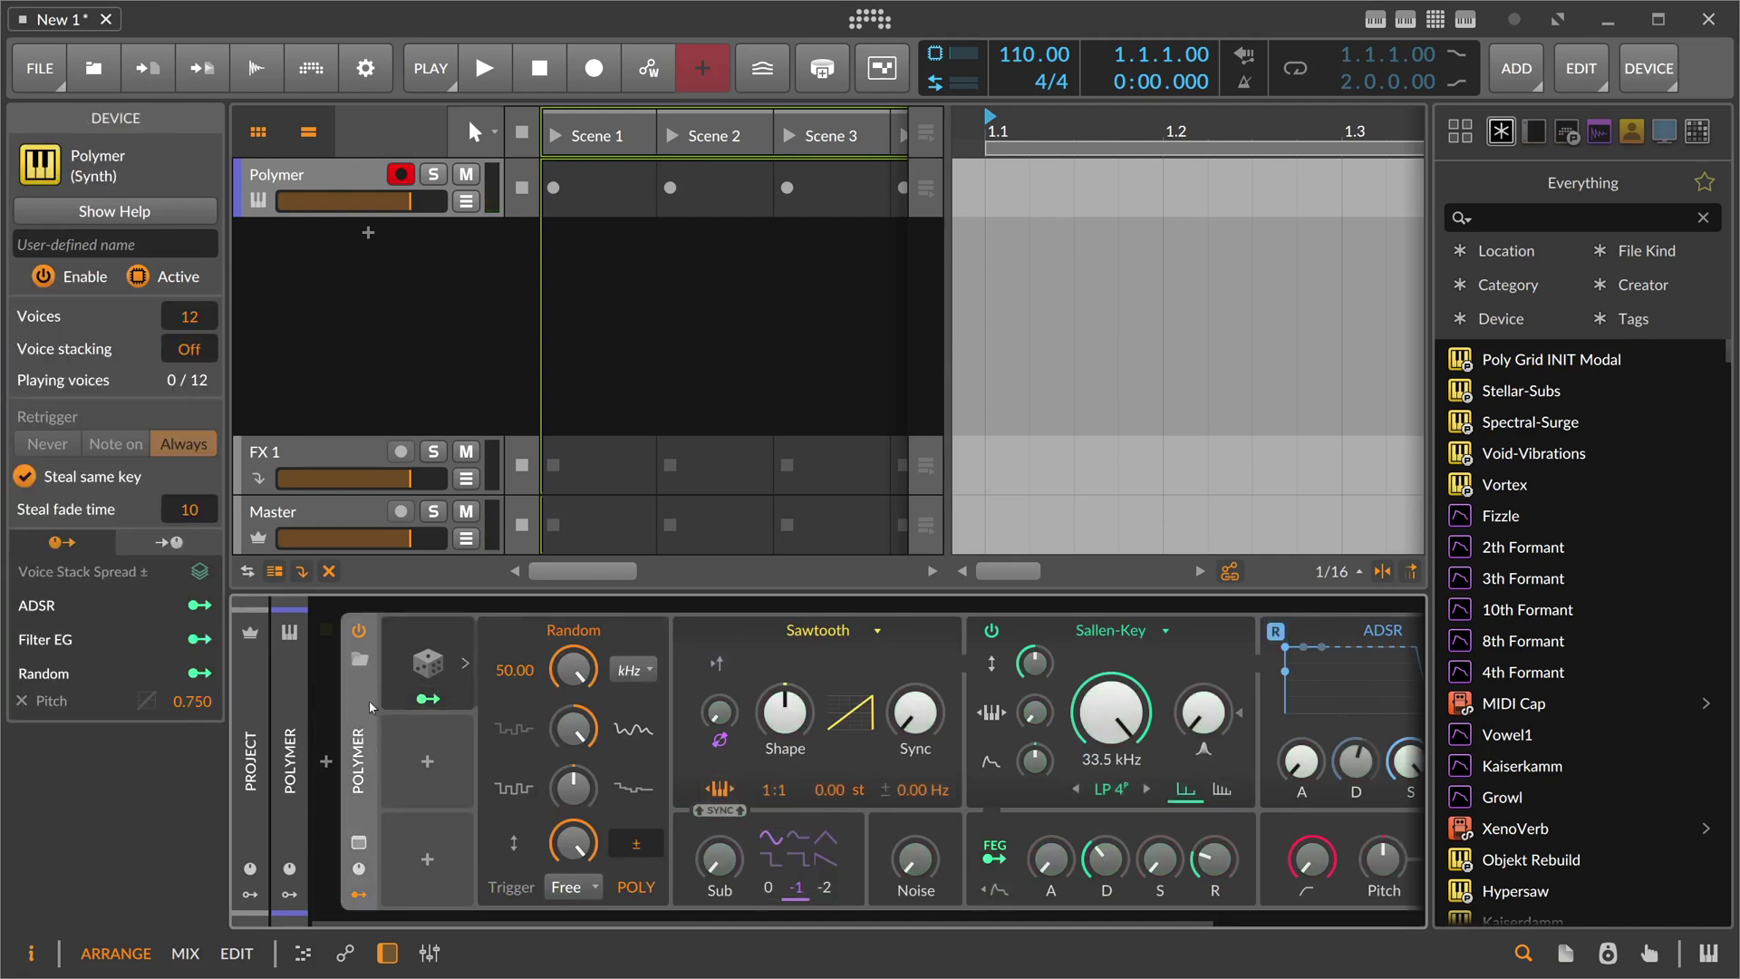
drag(189, 350, 190, 317)
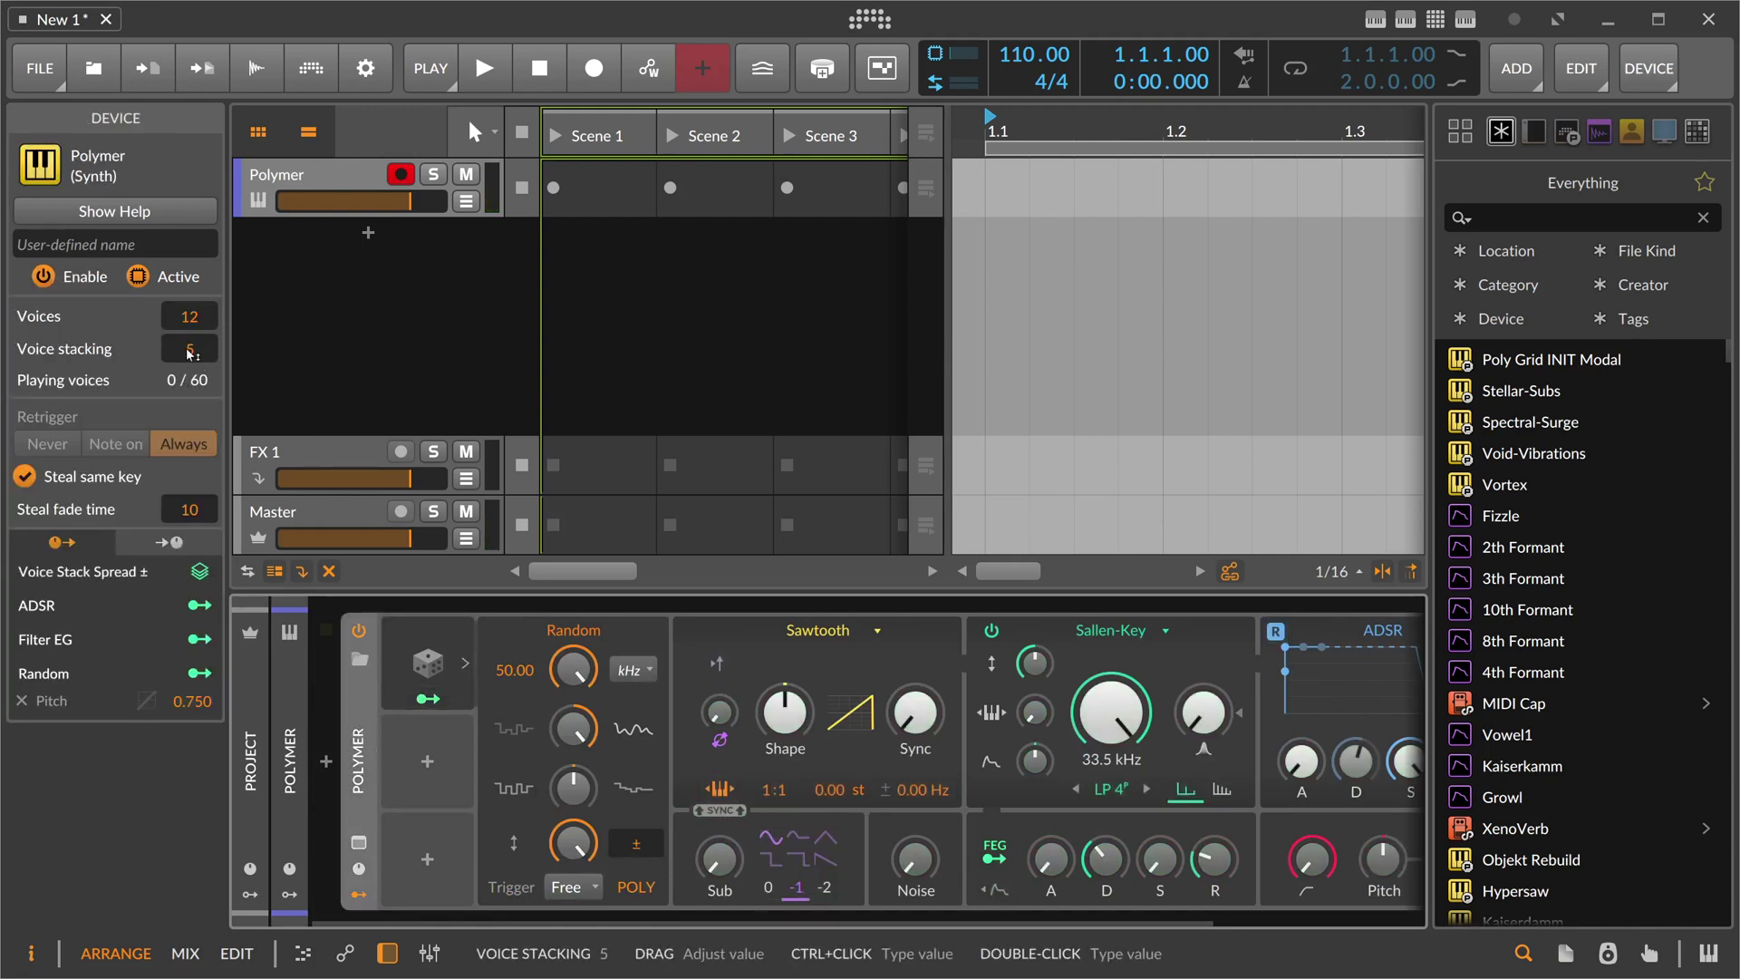
click(427, 761)
text(voice)
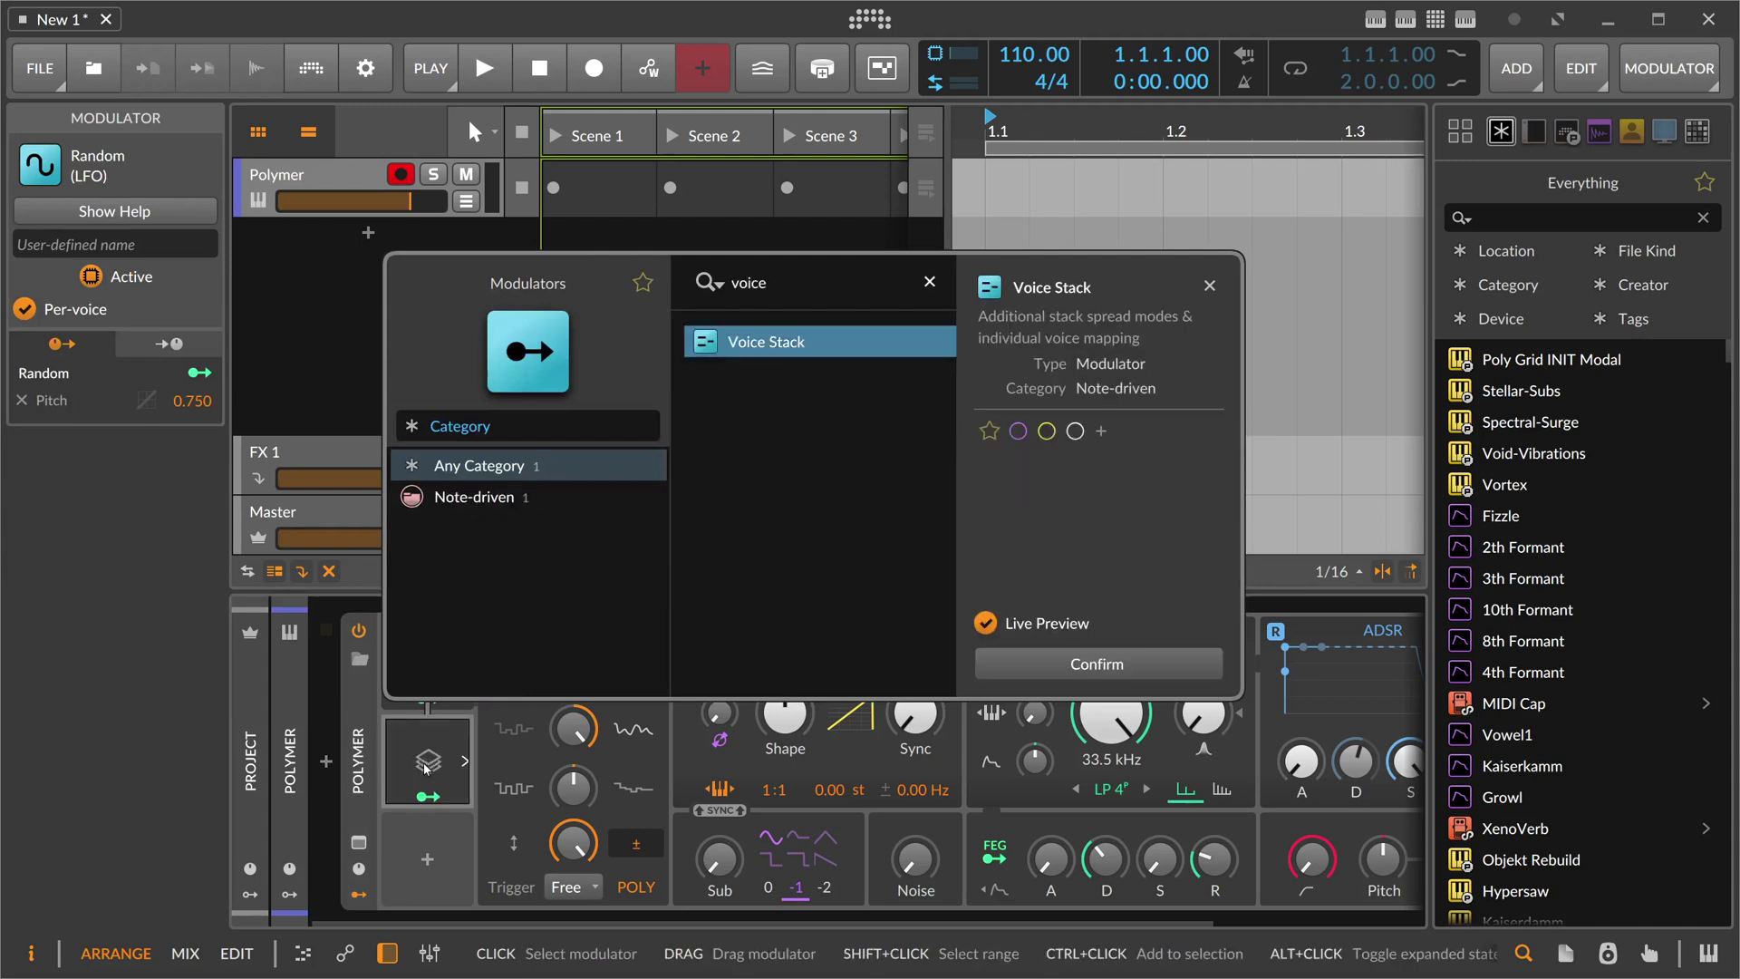
key(Return)
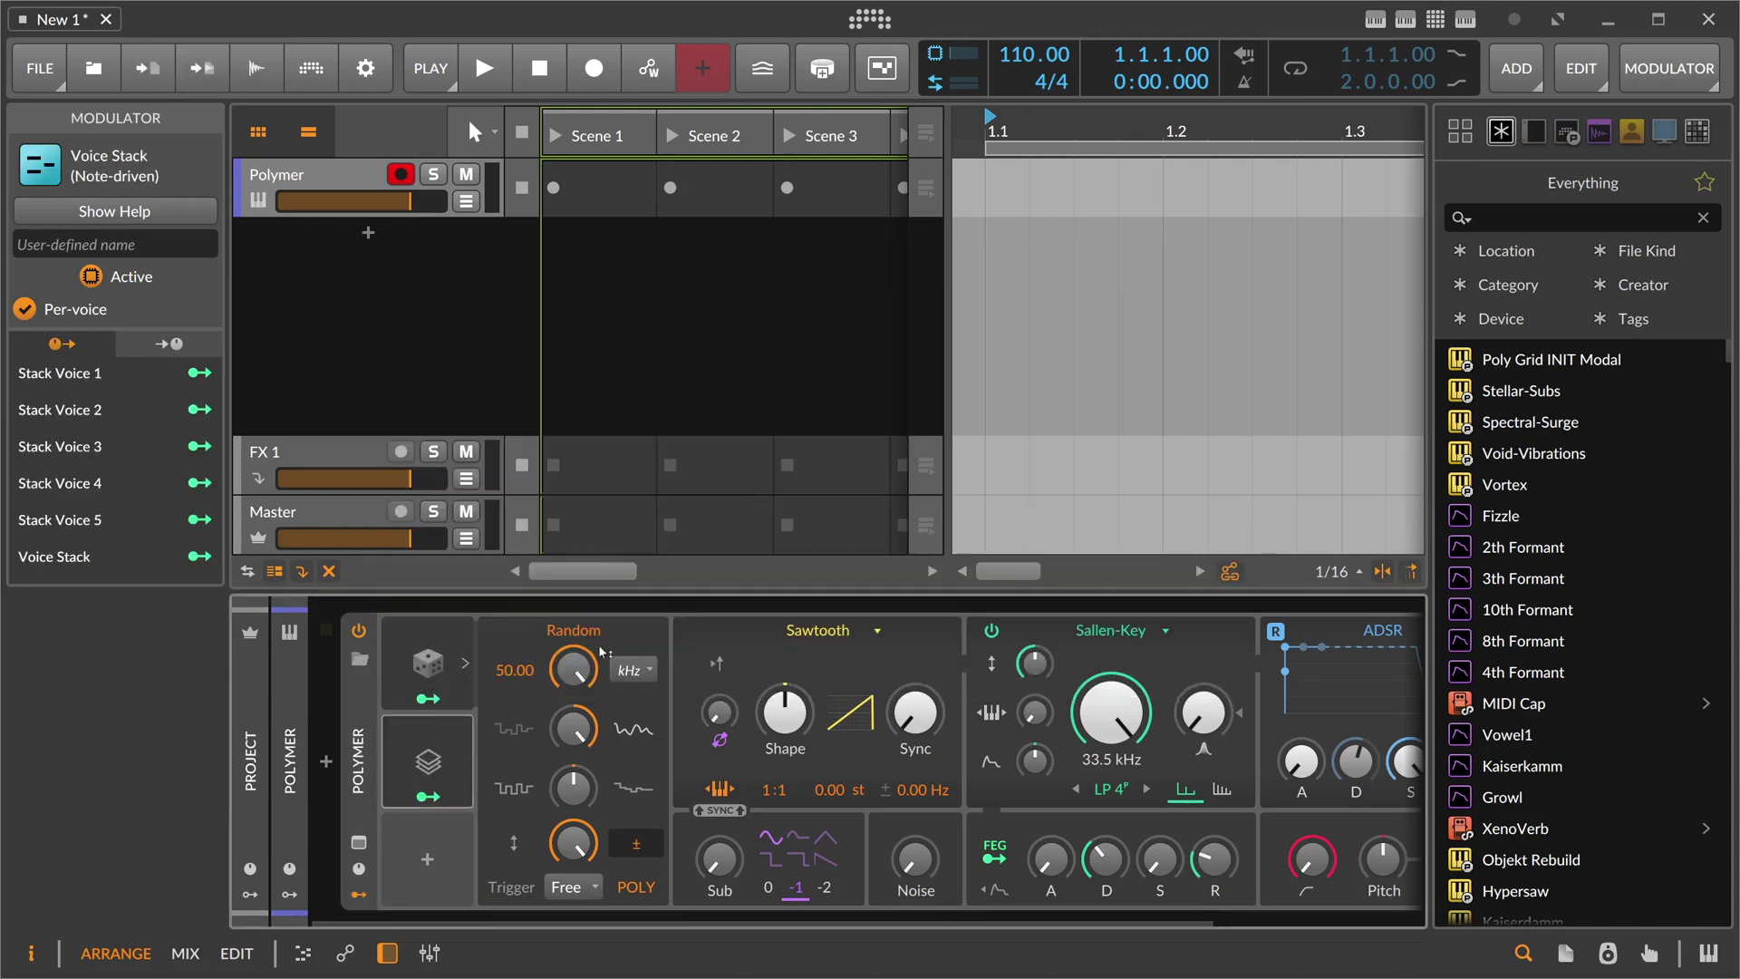
Step: Arm the Voice Stack modulator for mapping and set its mode to -1 to +1
click(427, 666)
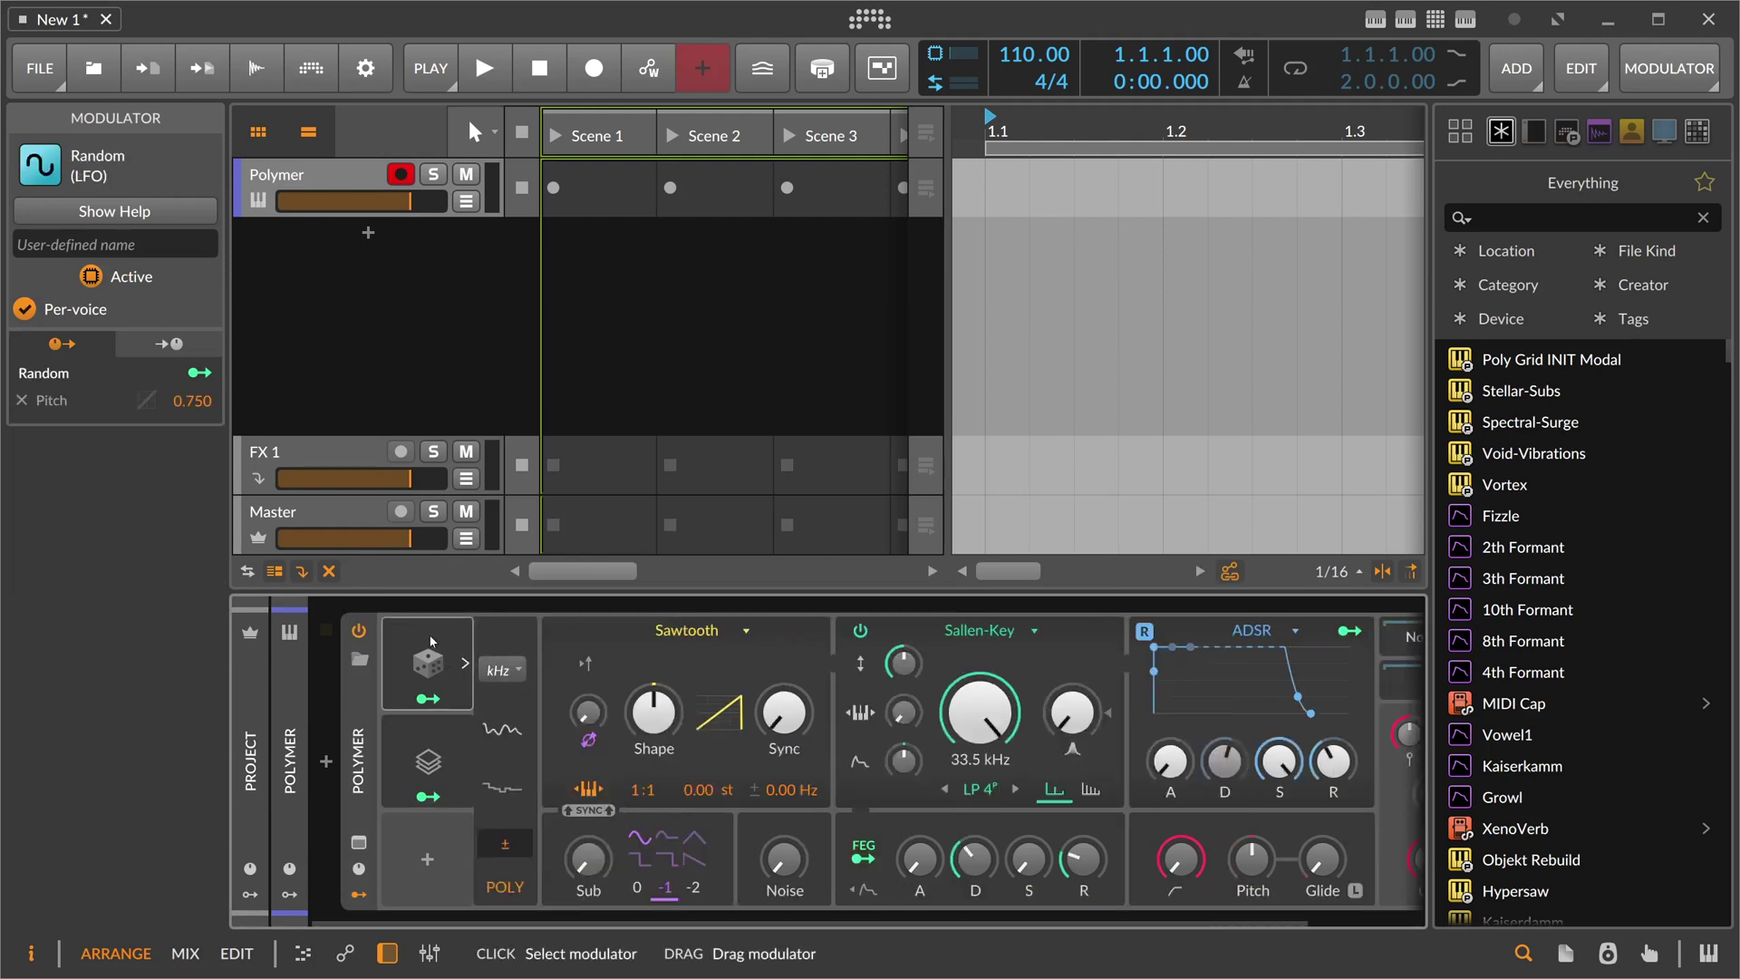
click(415, 802)
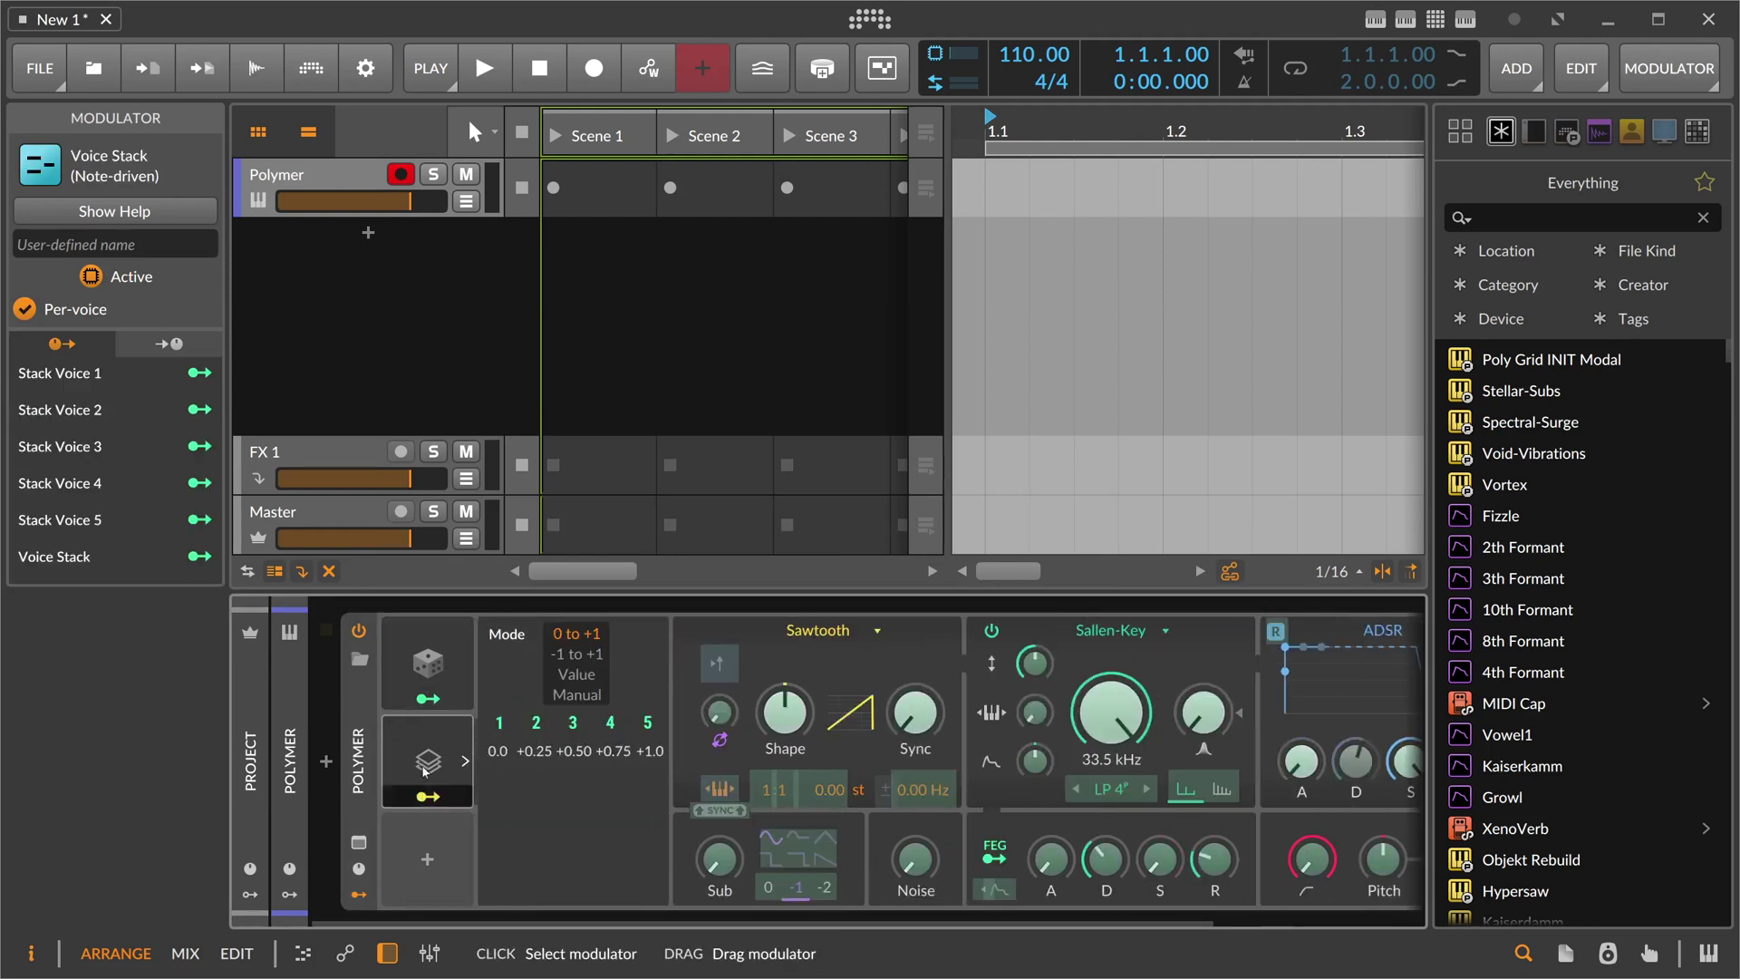
click(563, 656)
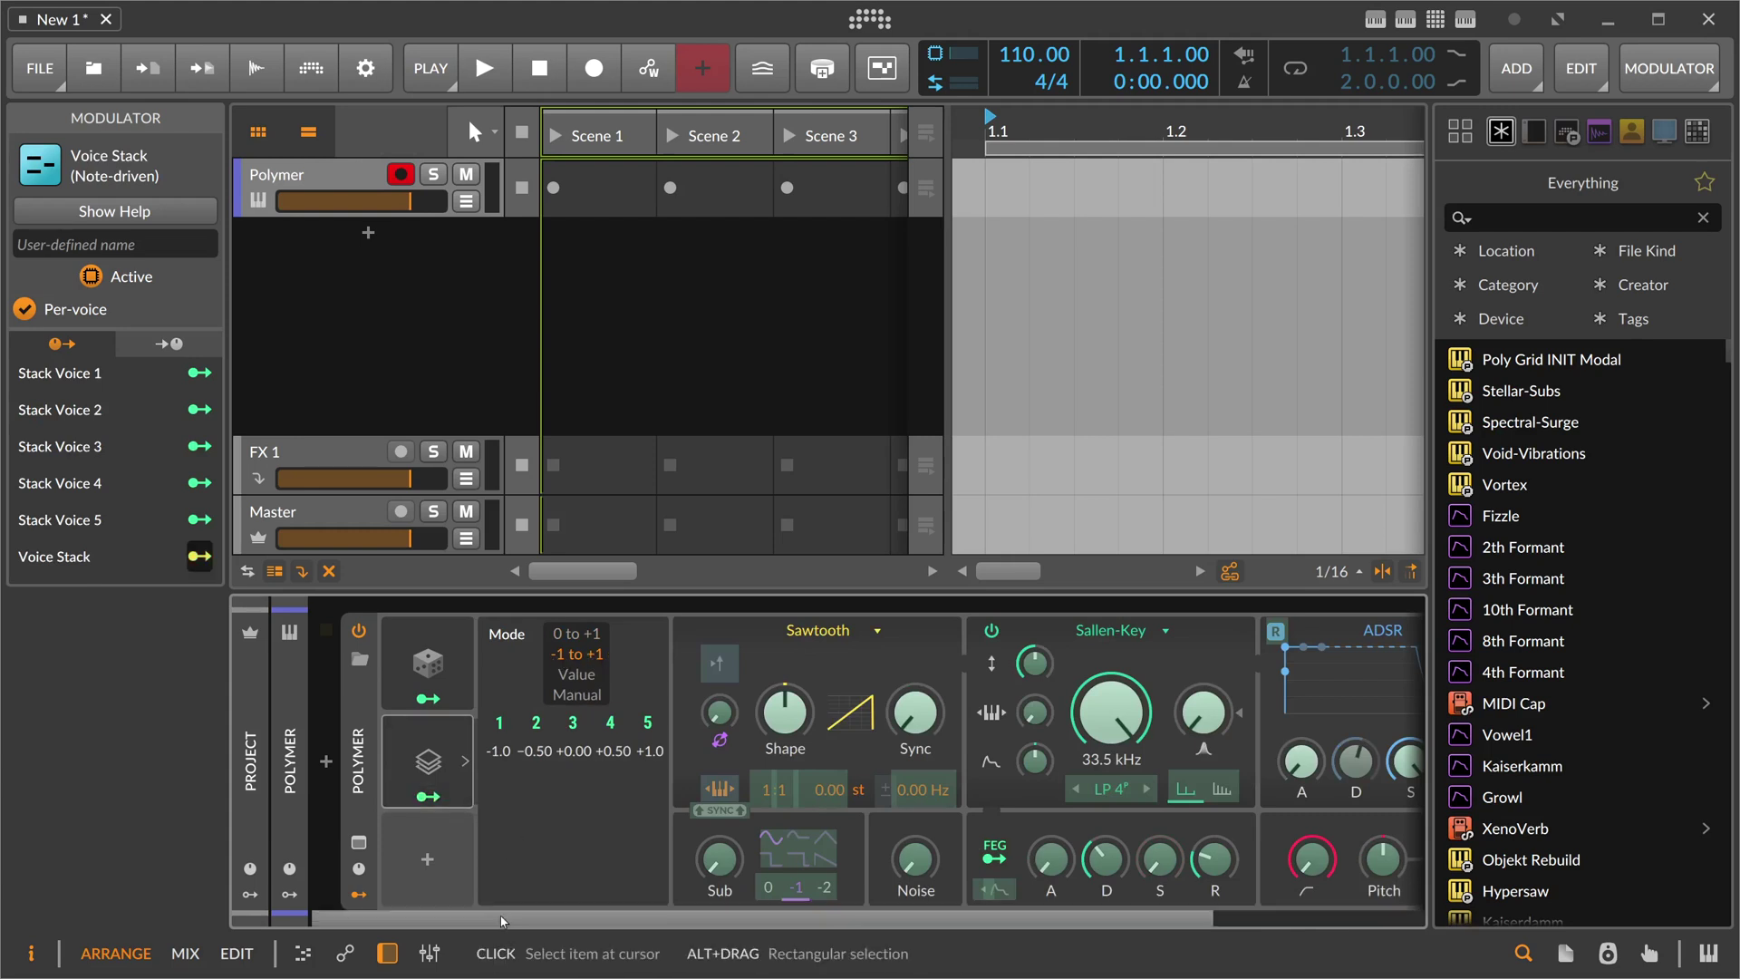
Step: Map Voice Stack to Polymer's Pitch and bring the modulation amount to 0.250
drag(507, 917, 710, 915)
mouse_move(1133, 858)
mouse_down()
mouse_move(1121, 811)
mouse_move(1121, 848)
mouse_up()
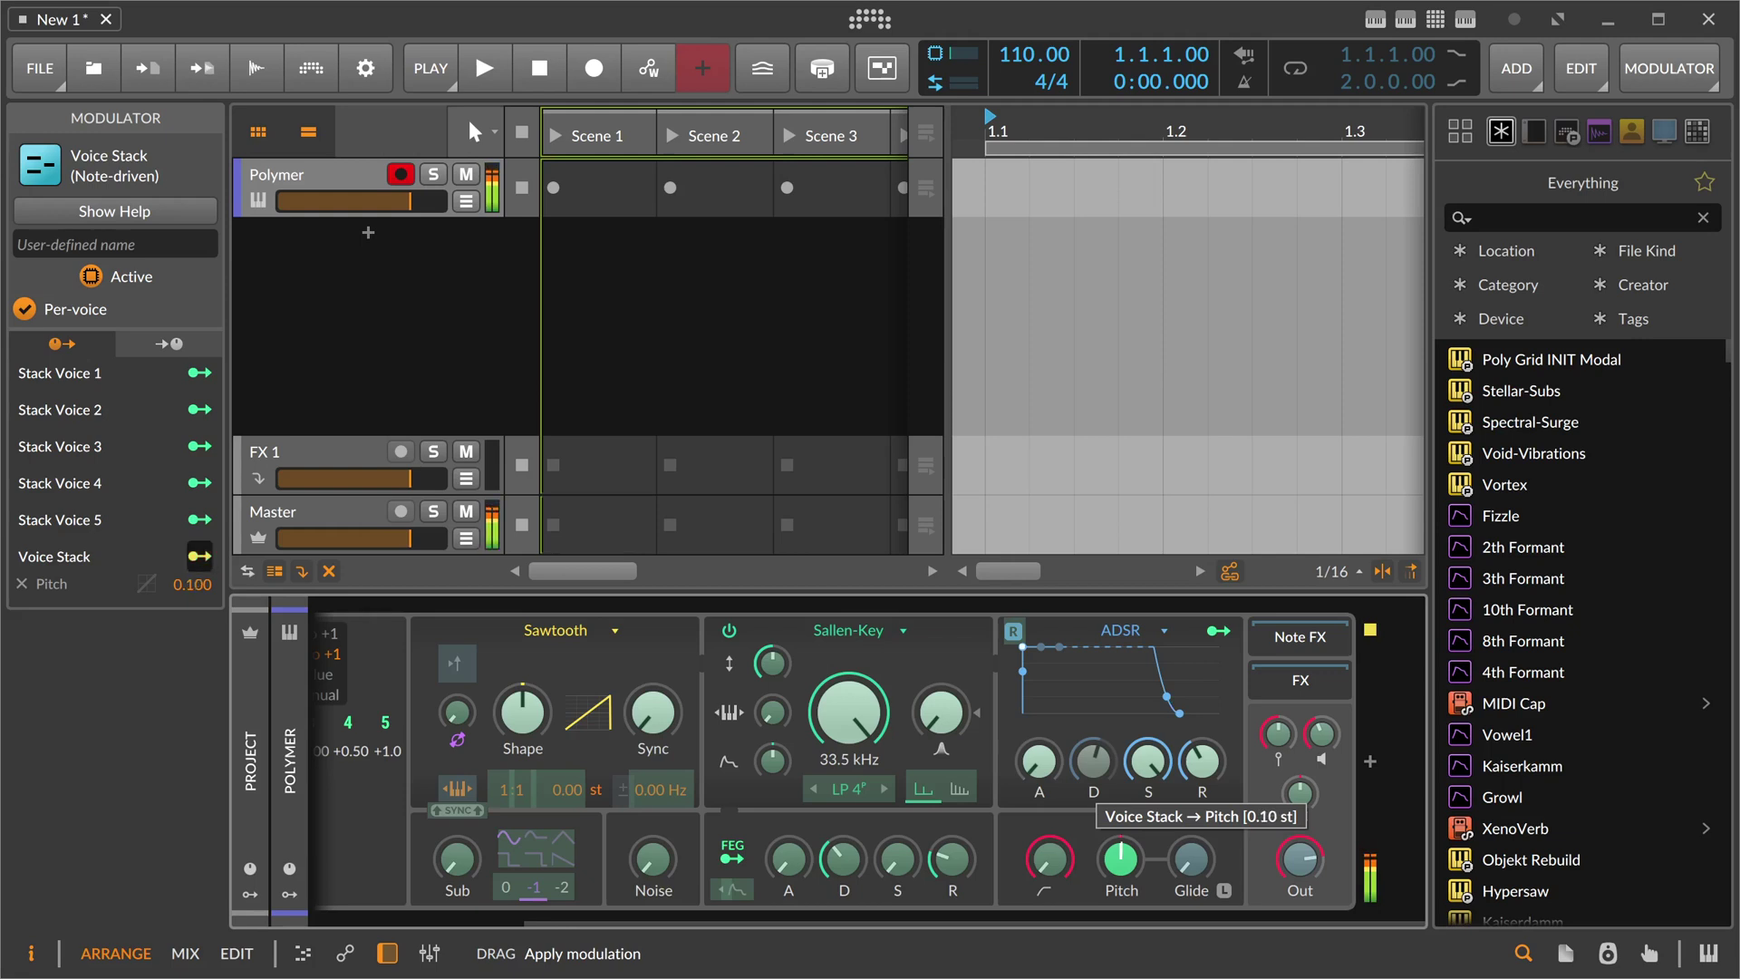
drag(1121, 852, 1114, 868)
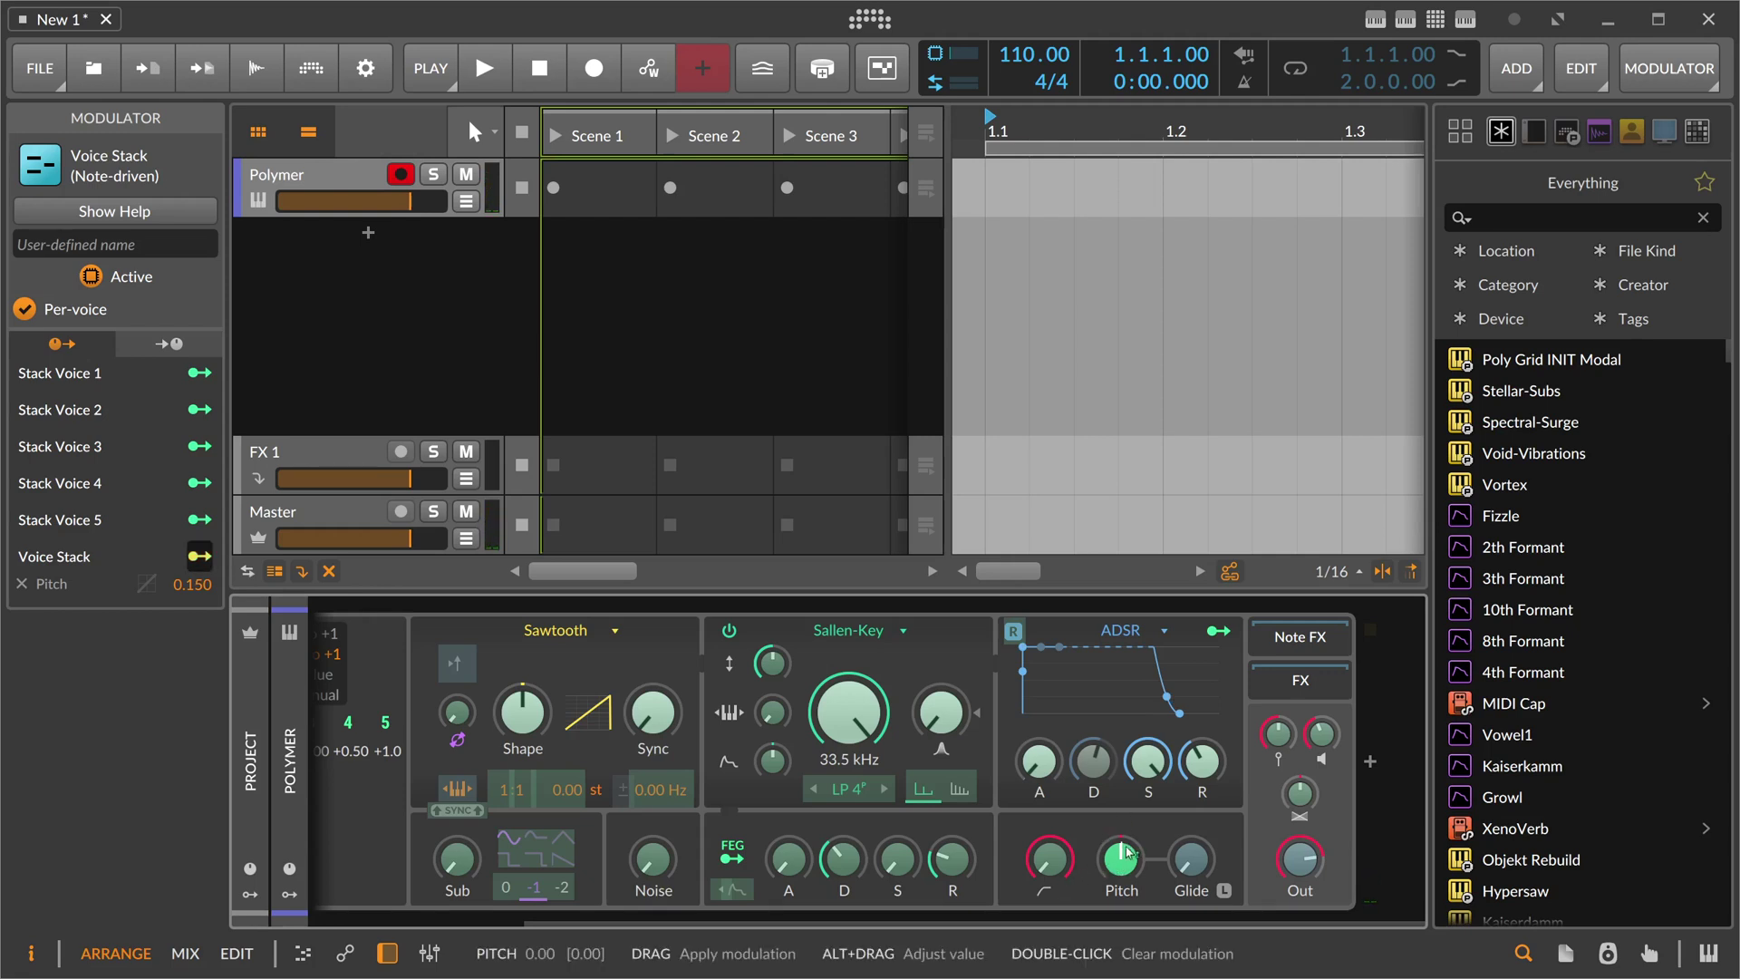
drag(1124, 859, 1123, 736)
drag(1120, 856, 1120, 865)
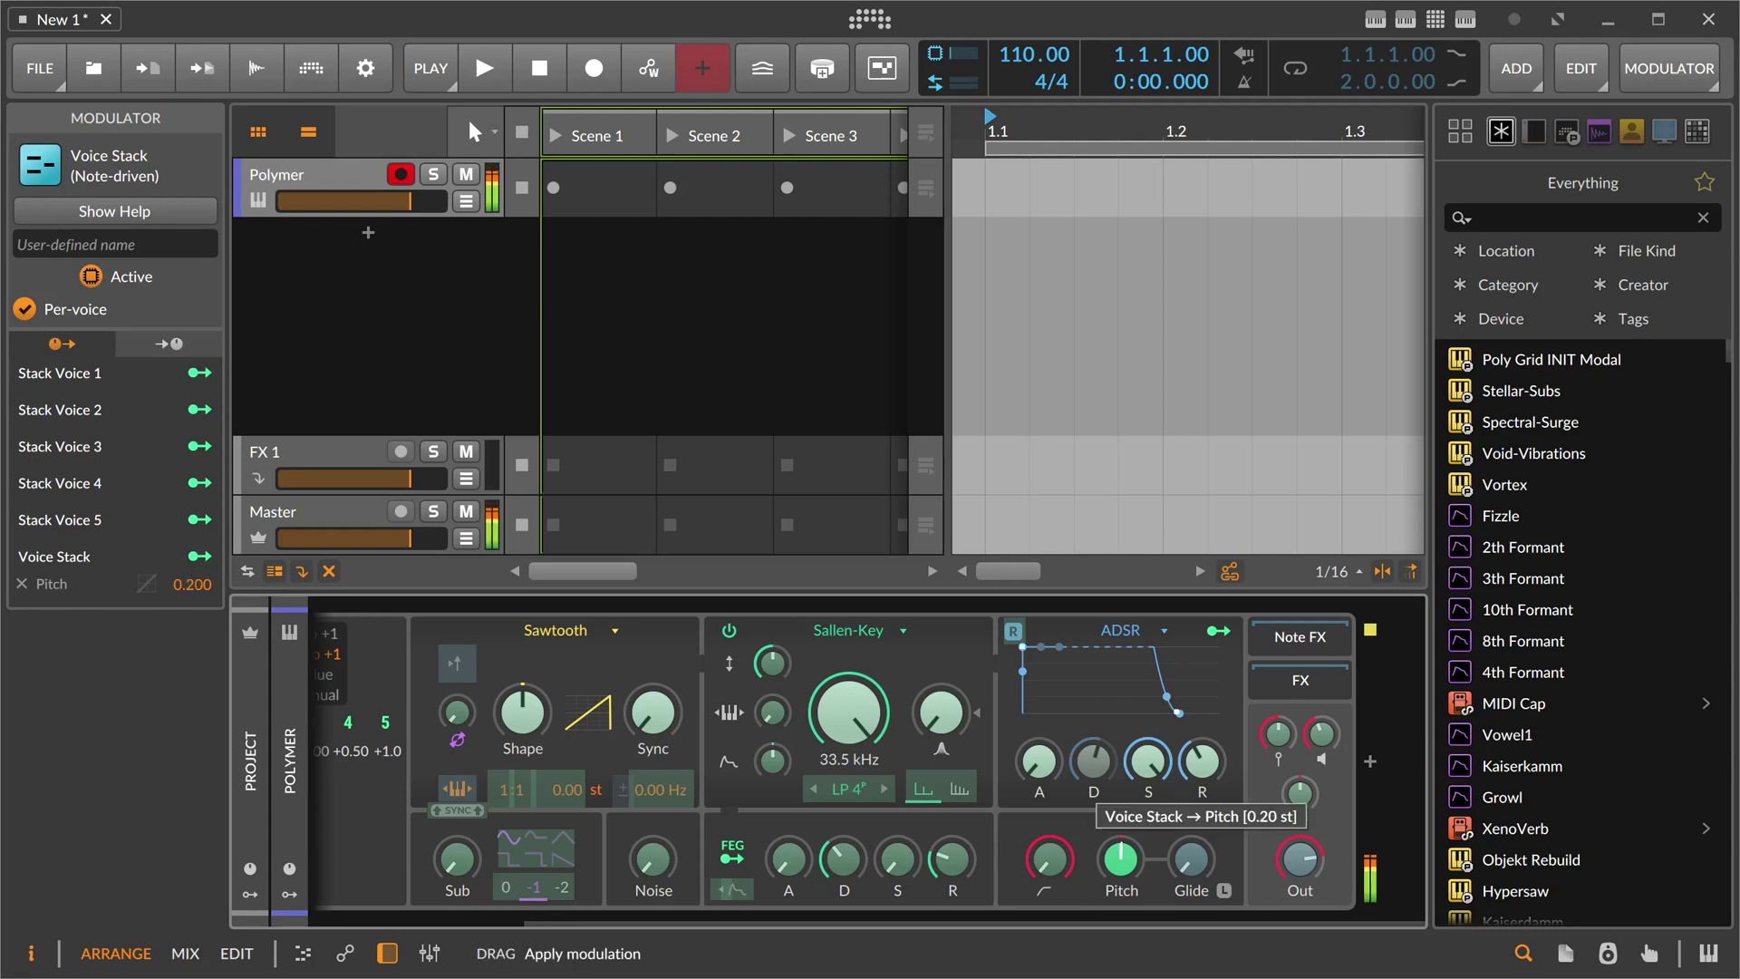
Step: Map Voice Stack to Polymer's Pan with the full amount of 1.000
drag(1002, 921, 784, 921)
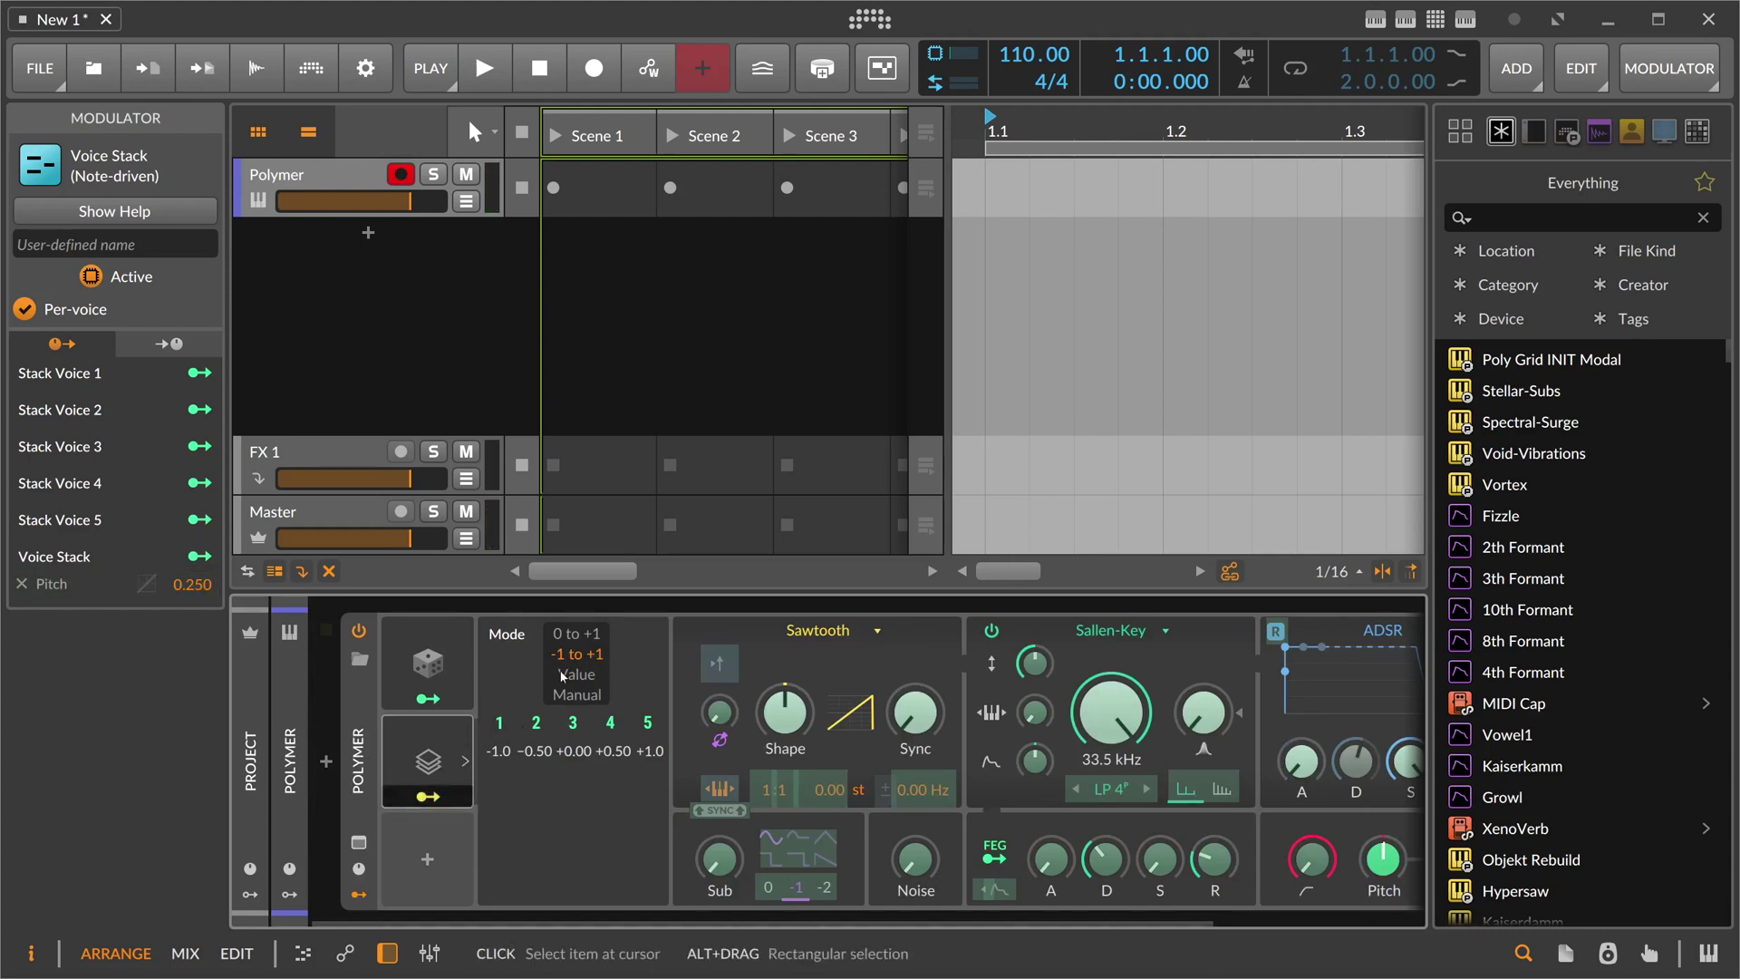
scroll(809, 908, right, 3)
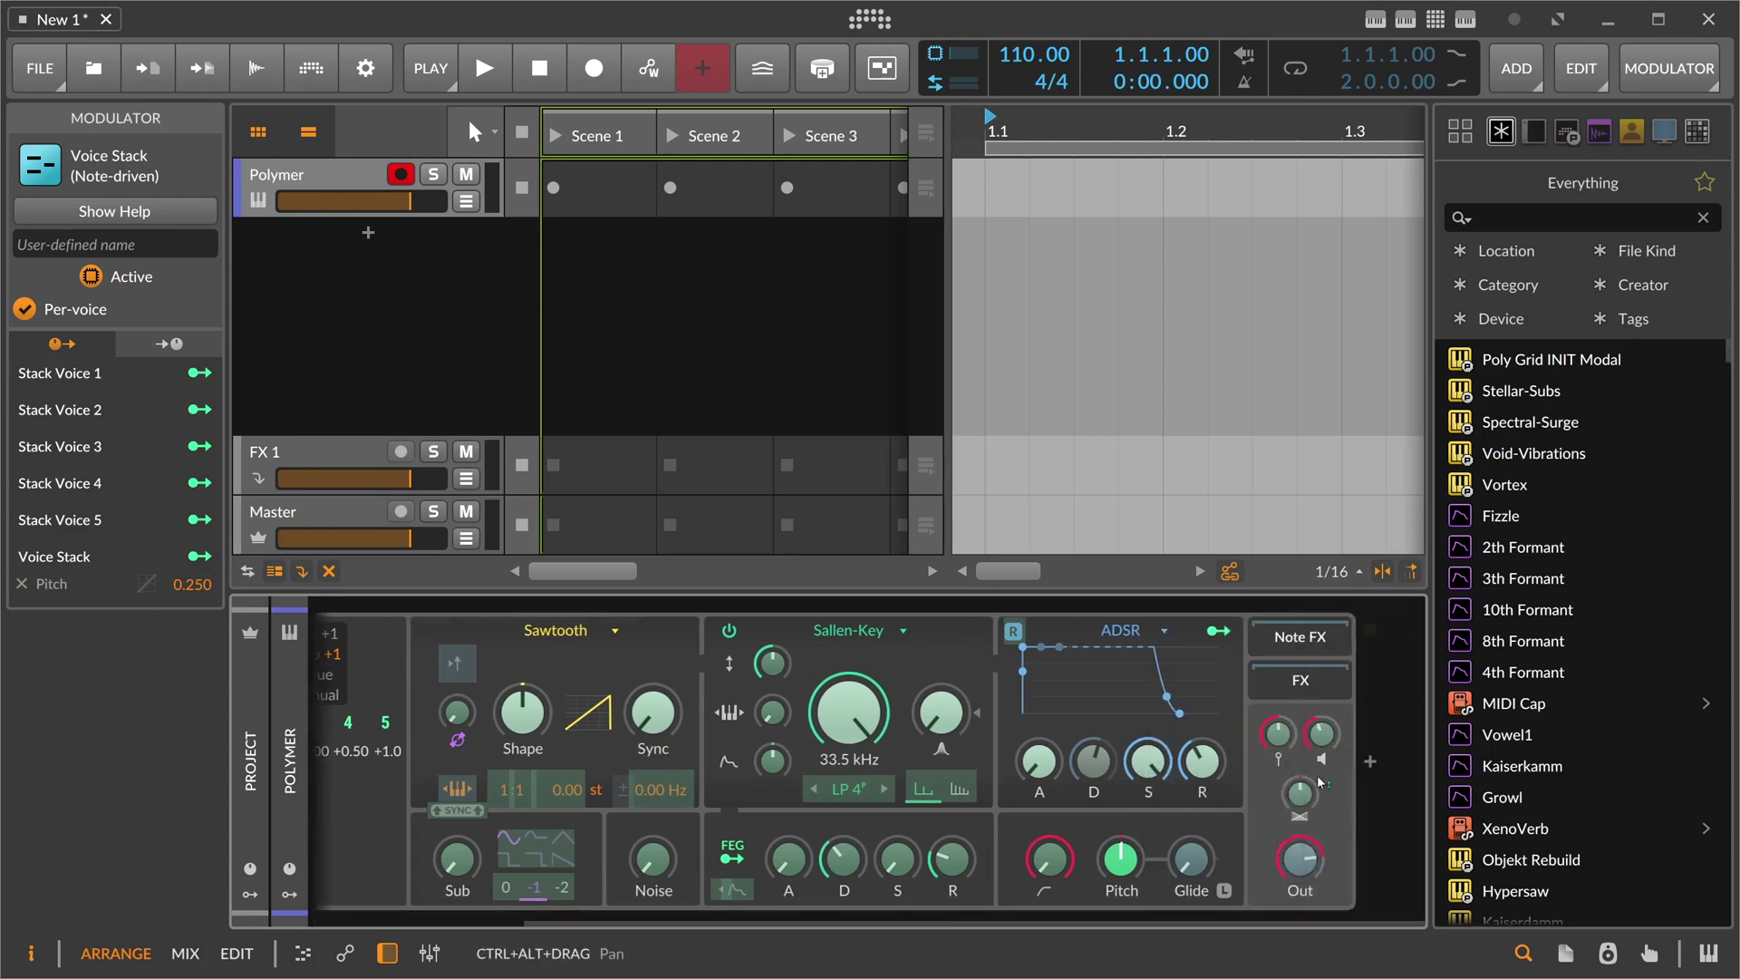
drag(1300, 794, 1300, 702)
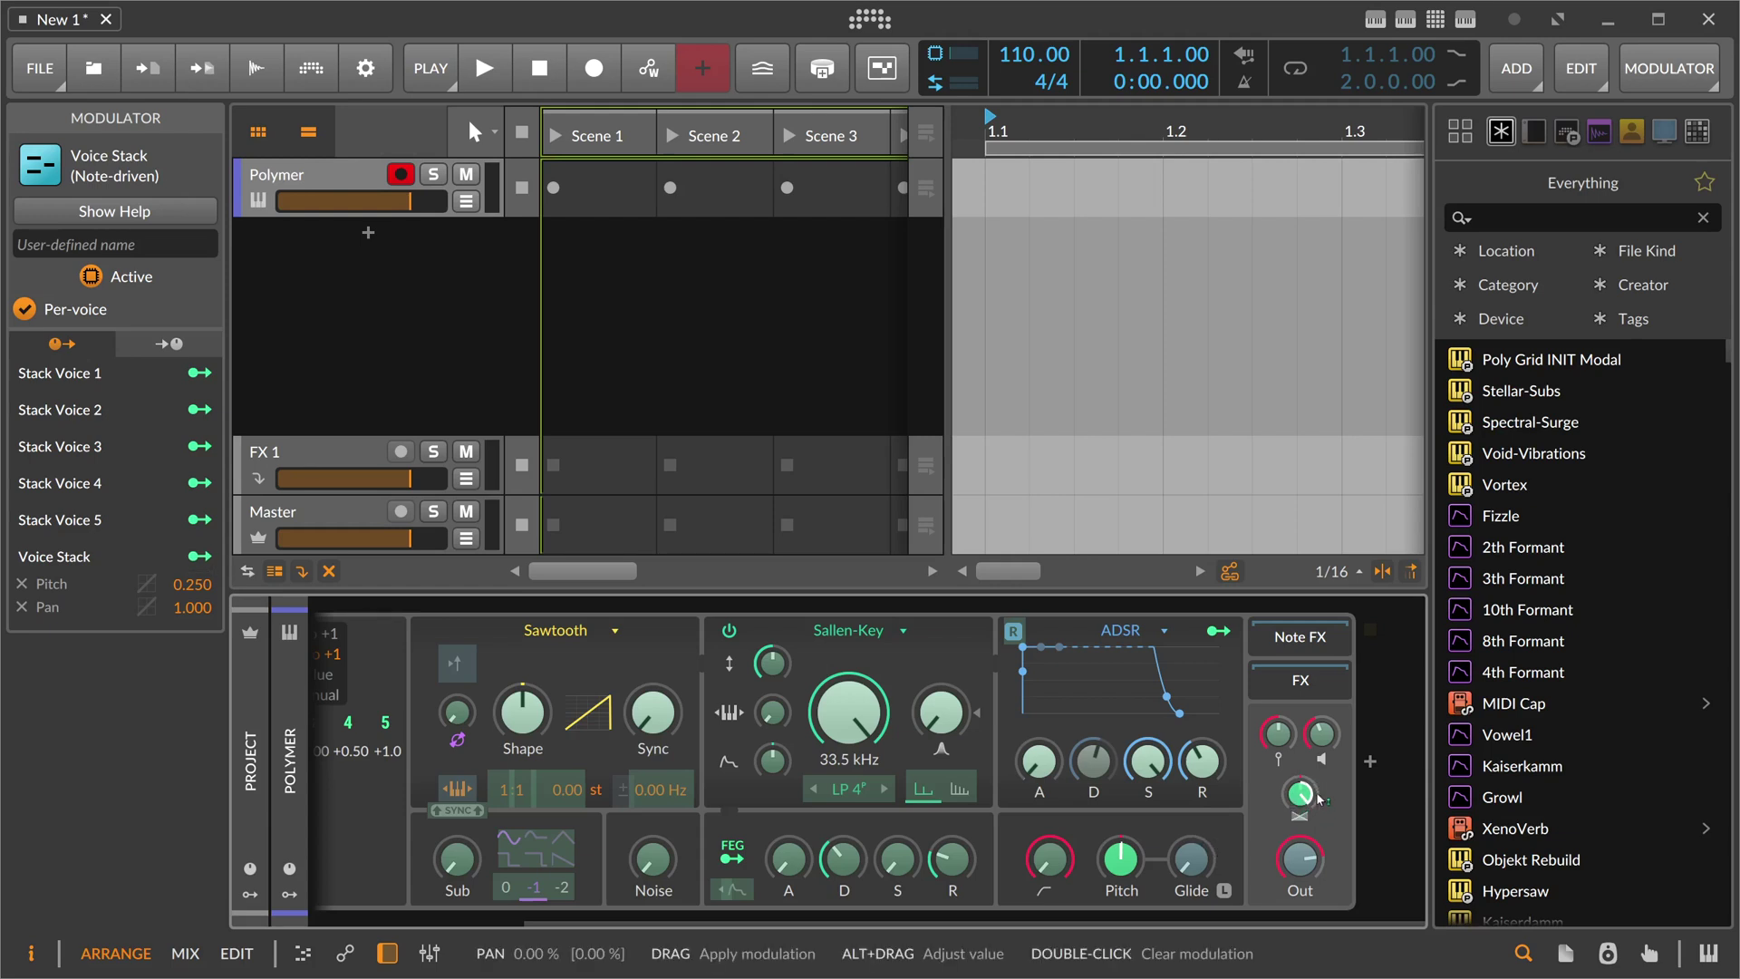
Step: Reduce the Voice Stack modulation of Pan to 0.230 and set its Pitch modulation to 0.400
drag(1217, 917, 850, 915)
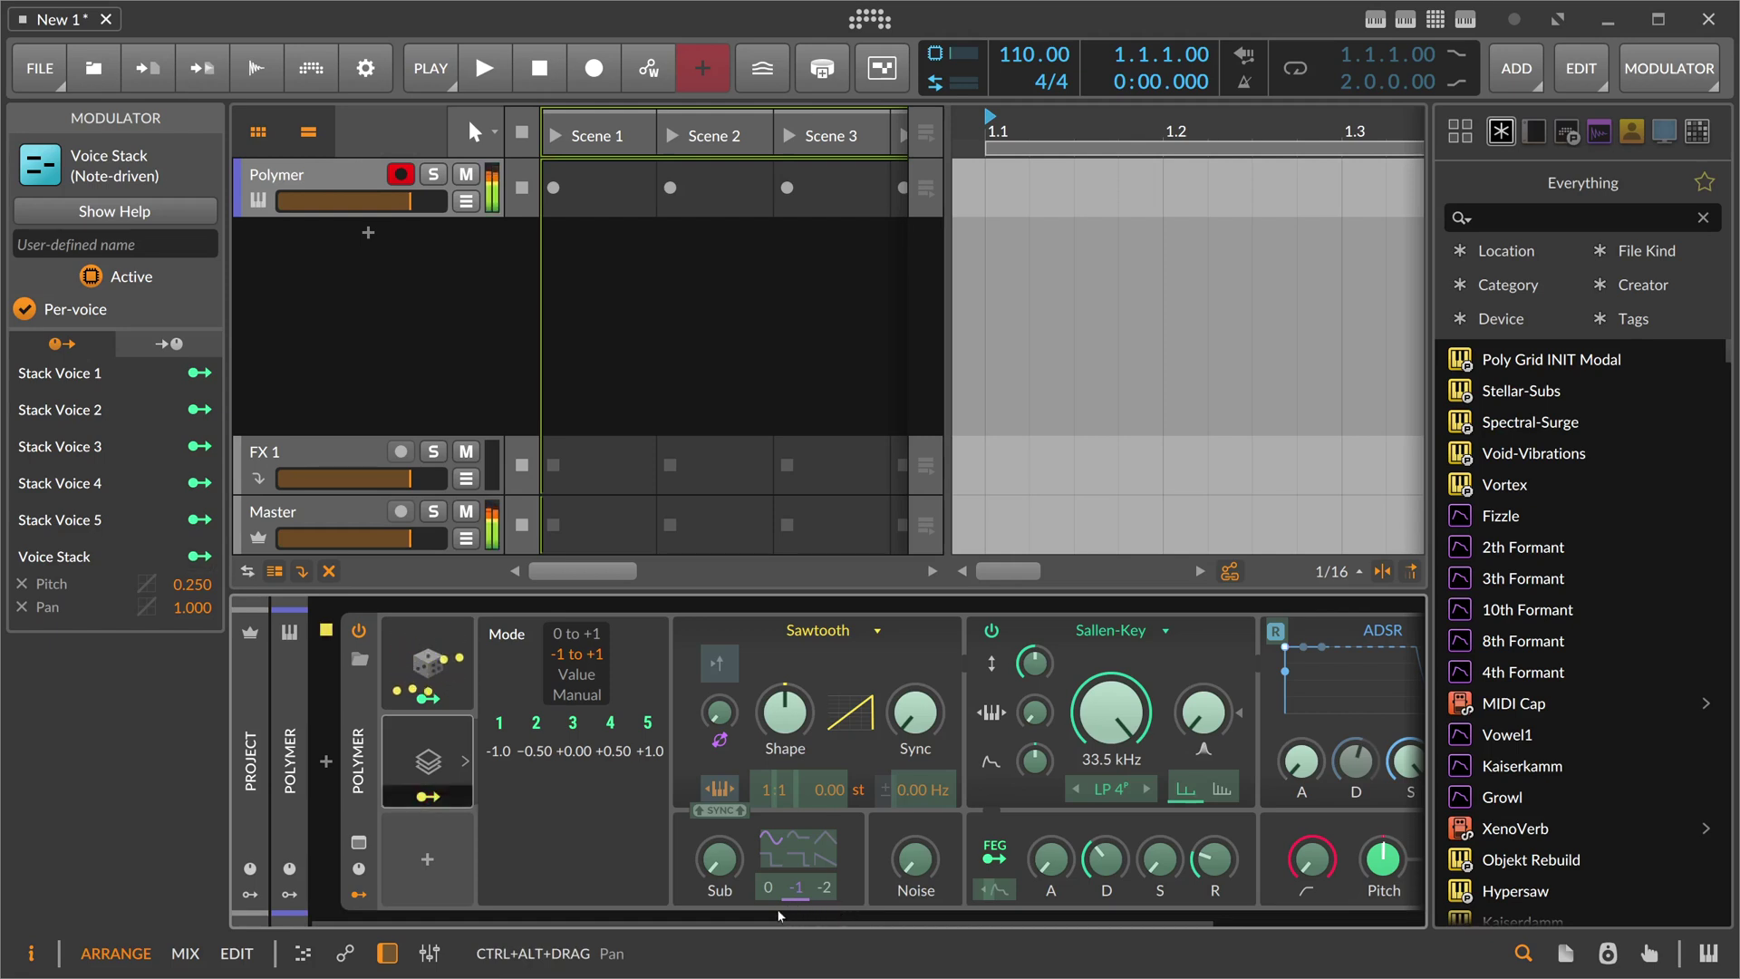
scroll(843, 911, right, 5)
drag(1299, 794, 1300, 828)
drag(1123, 872, 1123, 865)
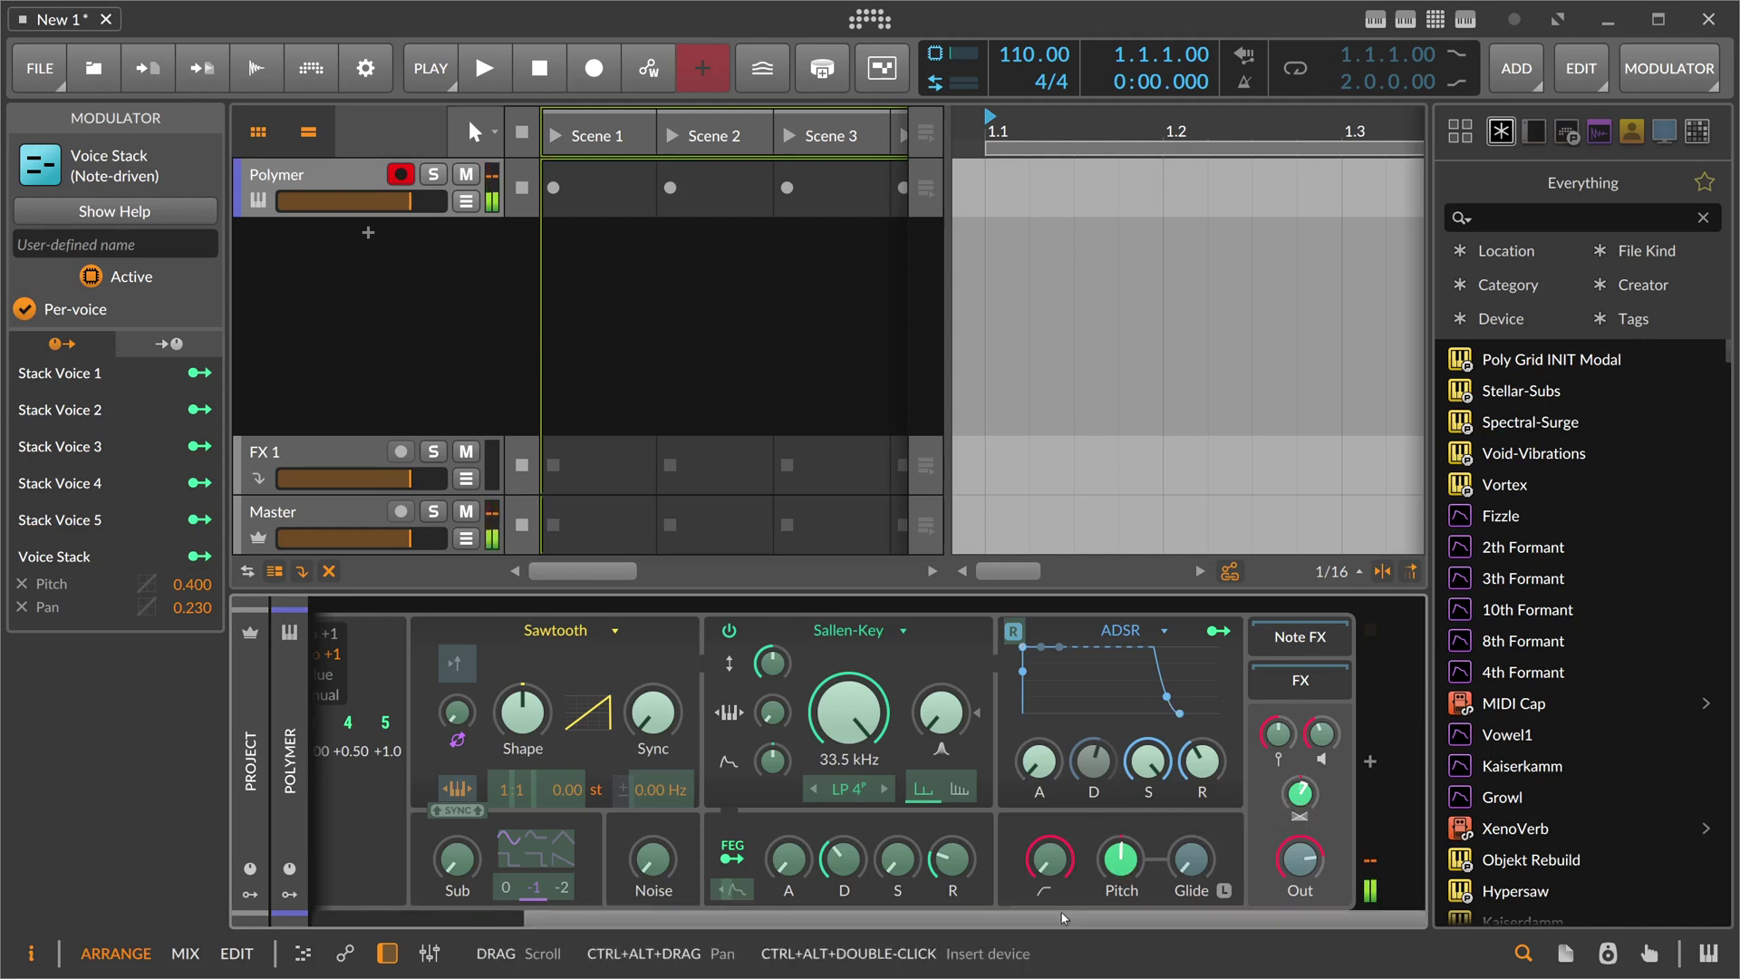
Step: Insert a Multi-note device into Polymer's Note FX chain
scroll(748, 940, up, 3)
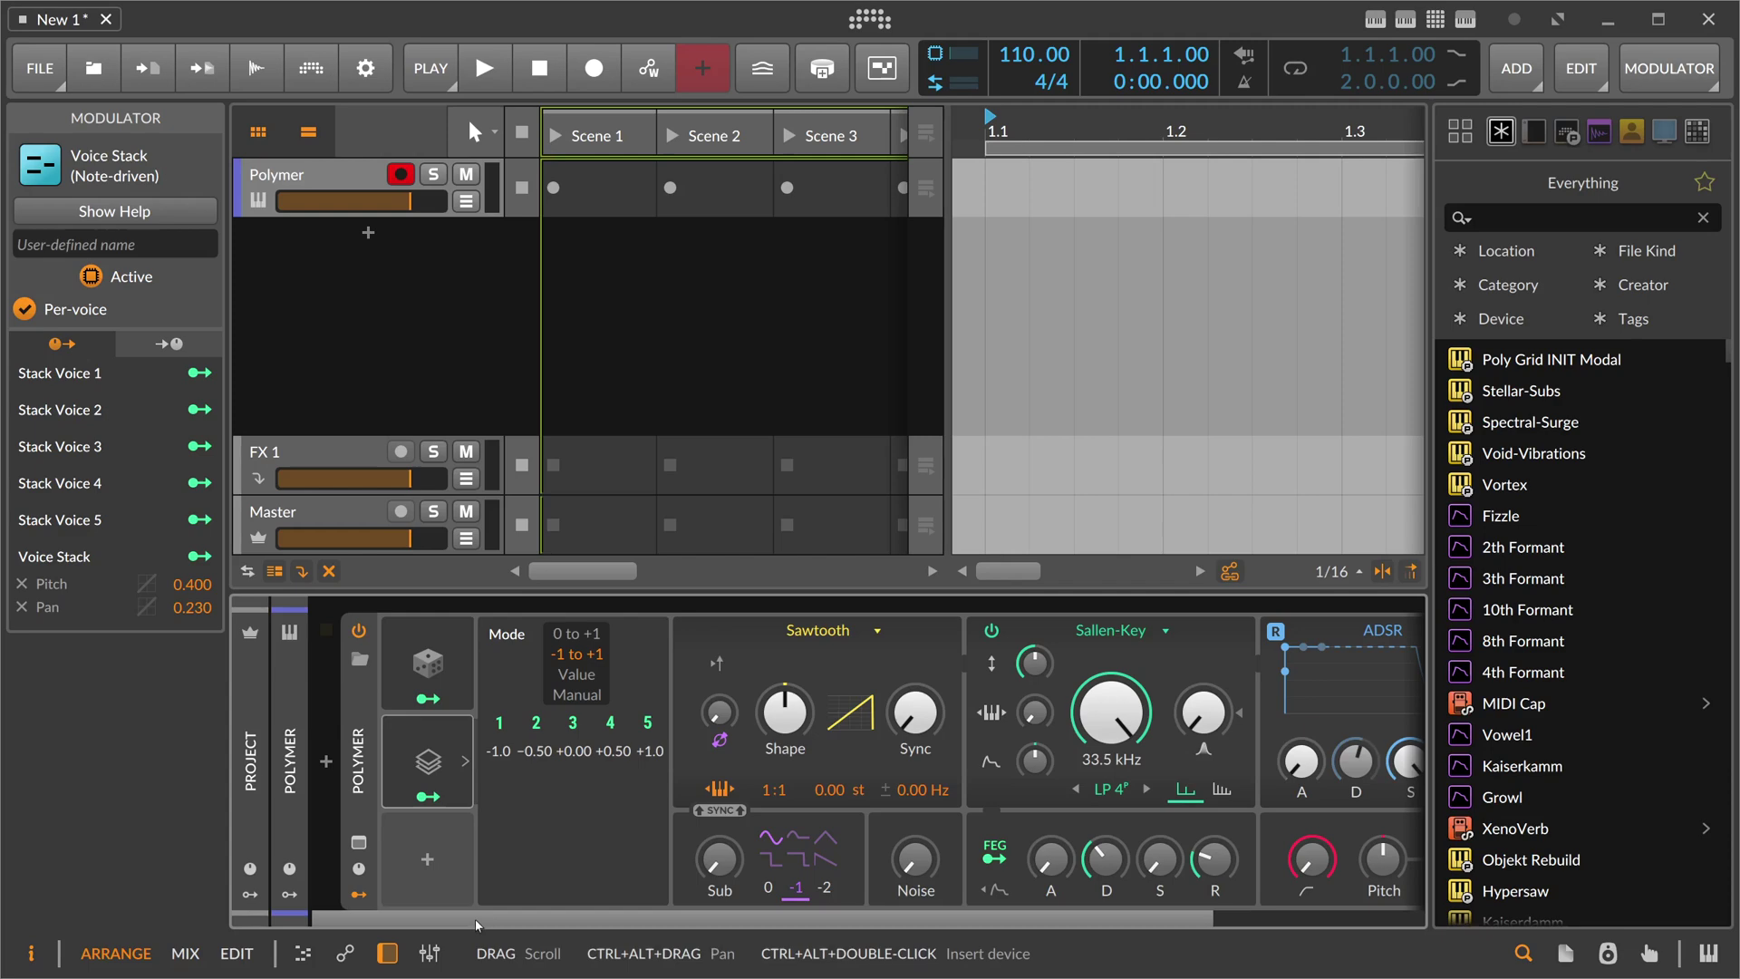
scroll(722, 931, down, 3)
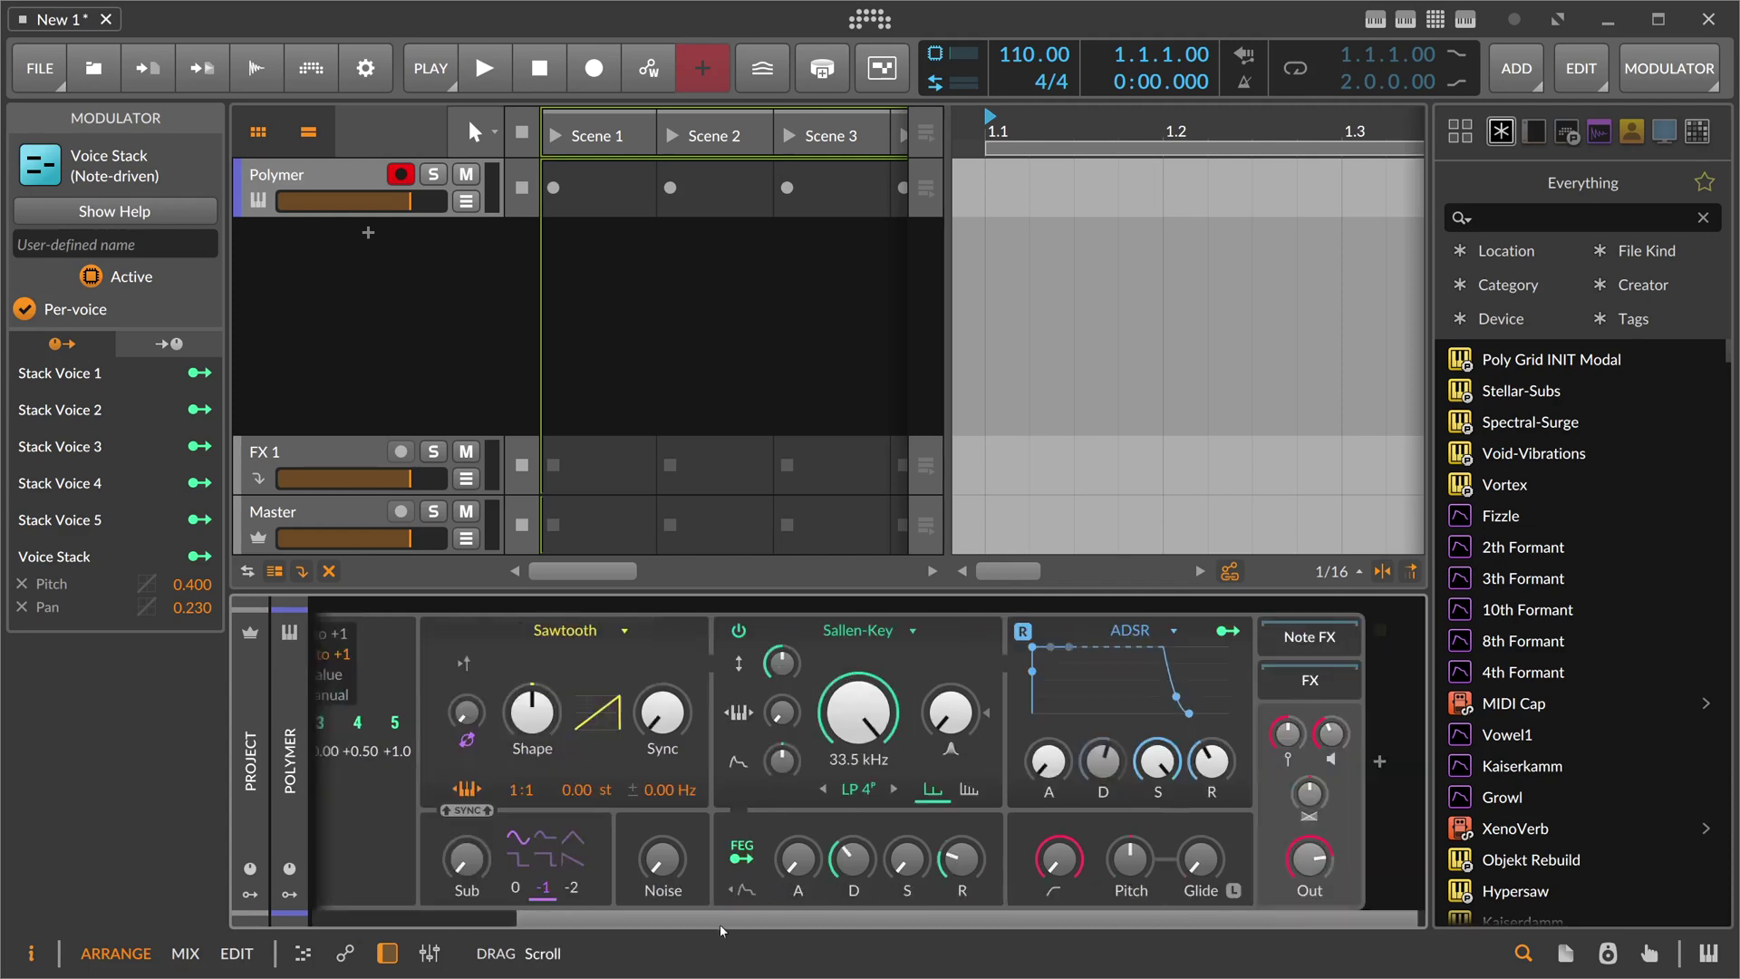
click(1368, 770)
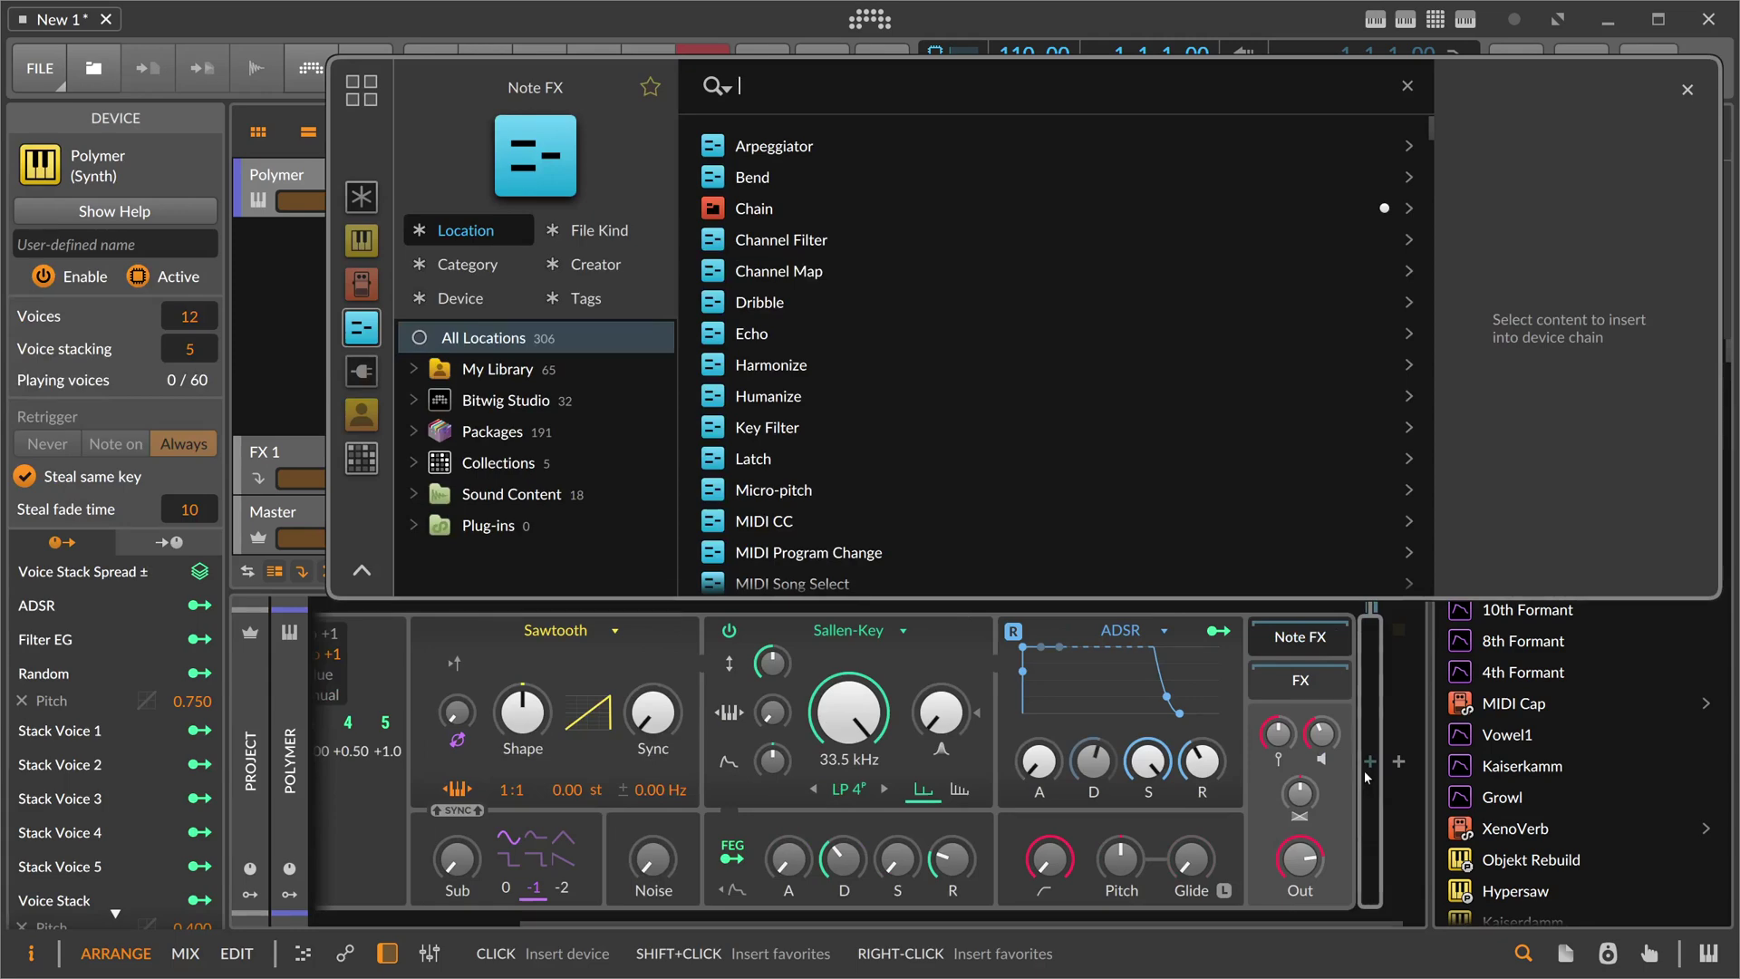
text(multi)
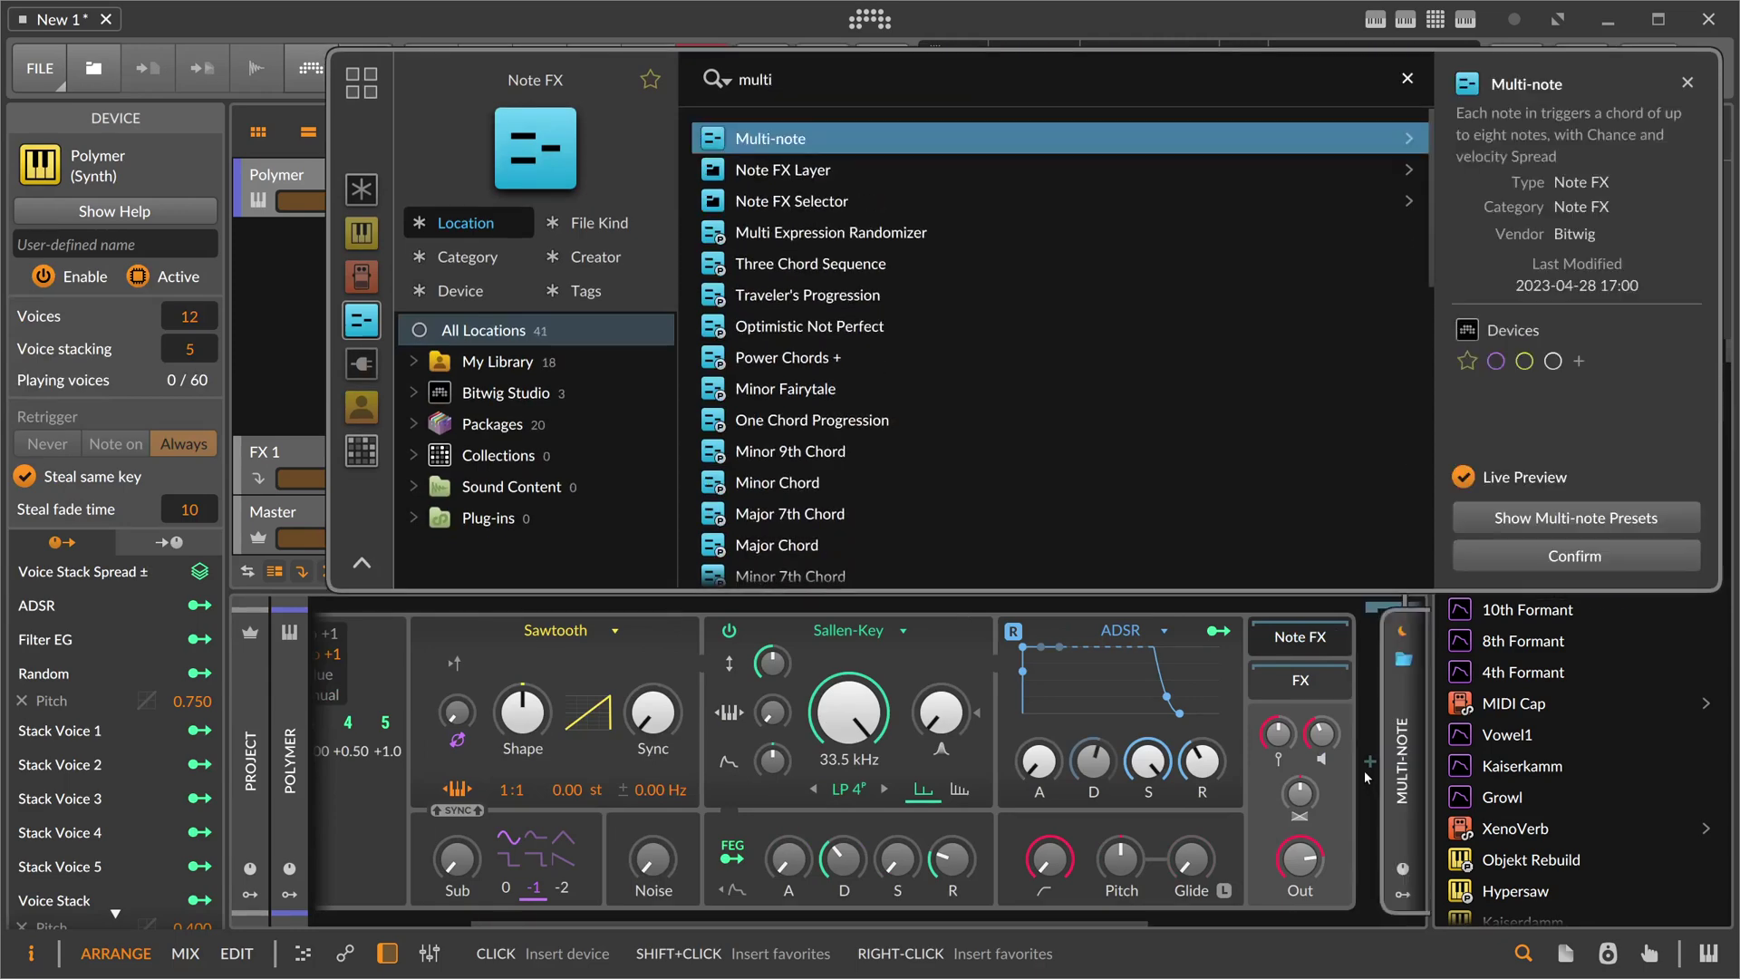
key(Return)
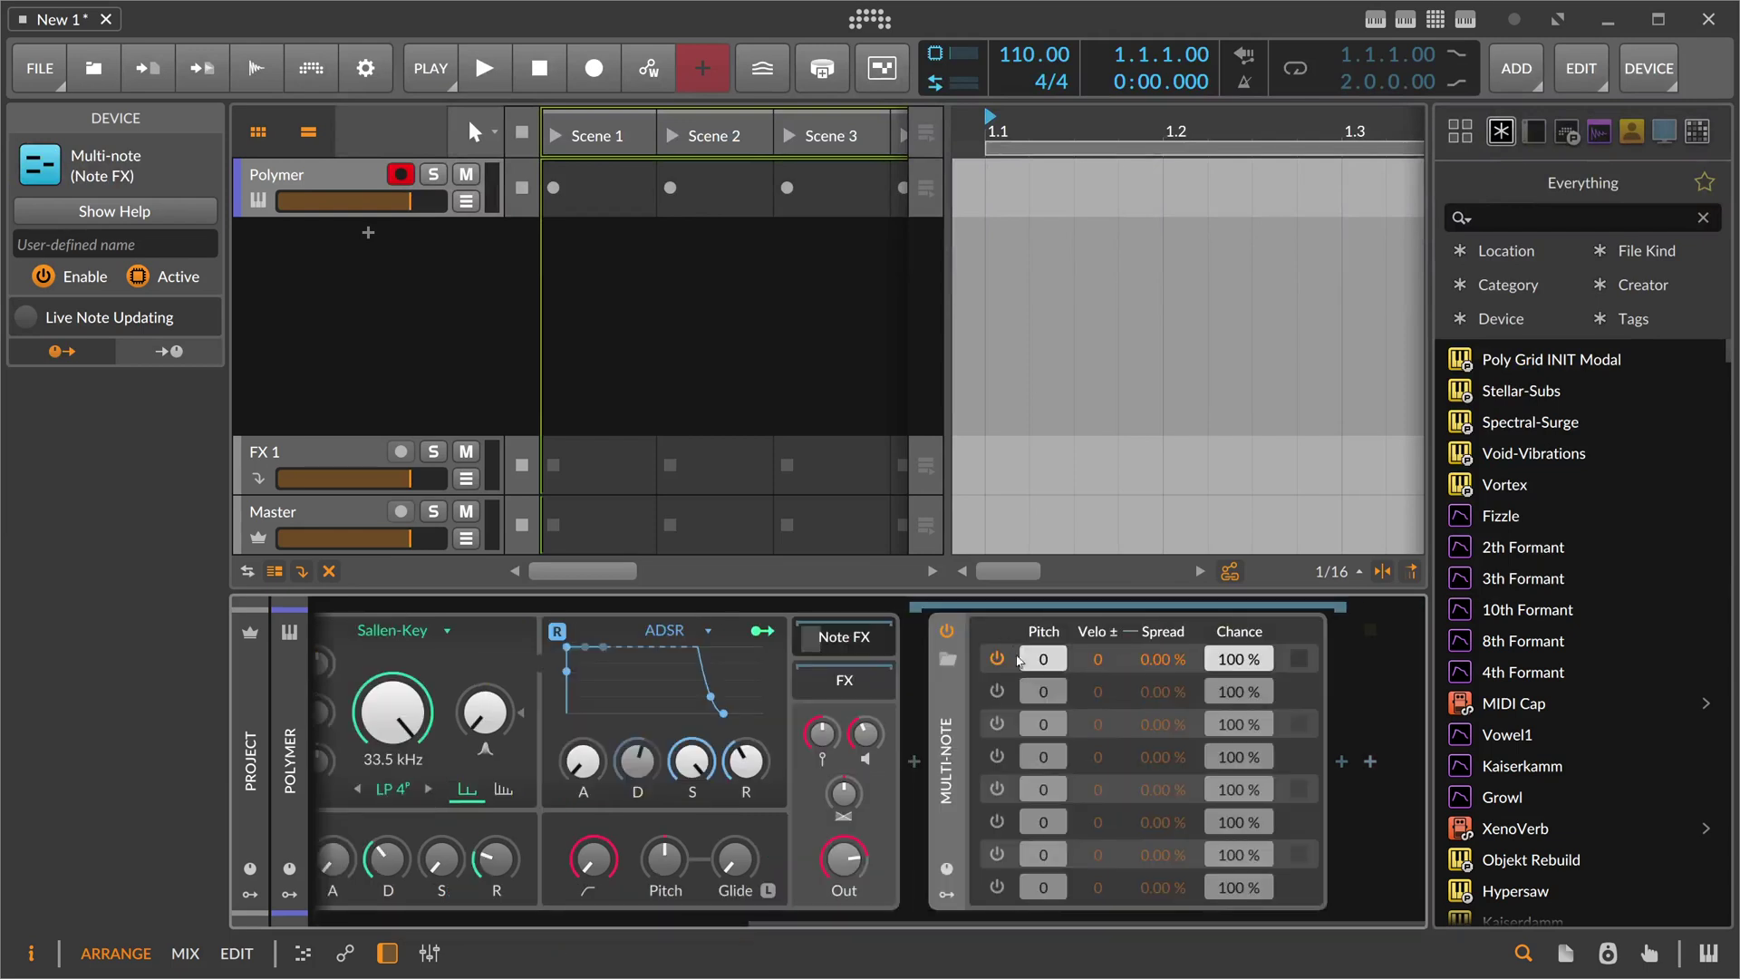
Step: Set the pitch offsets in Multi-note to +7 for the second note and -12 for the third
double_click(1042, 694)
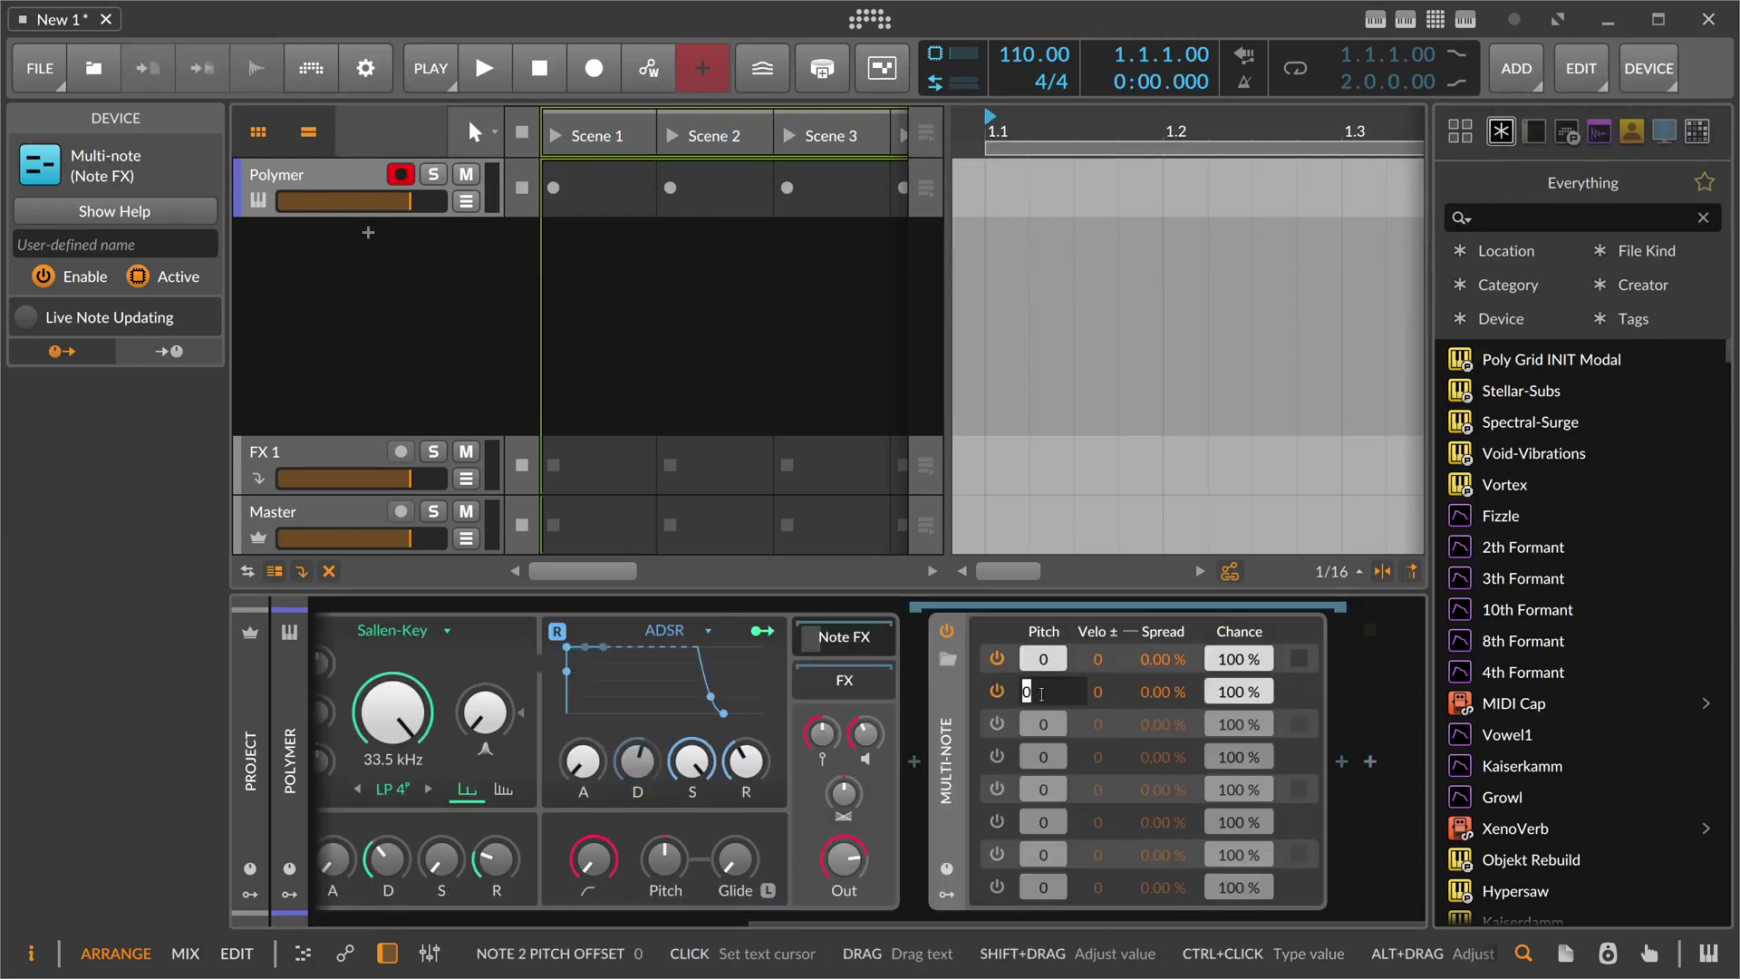
text(7)
key(Return)
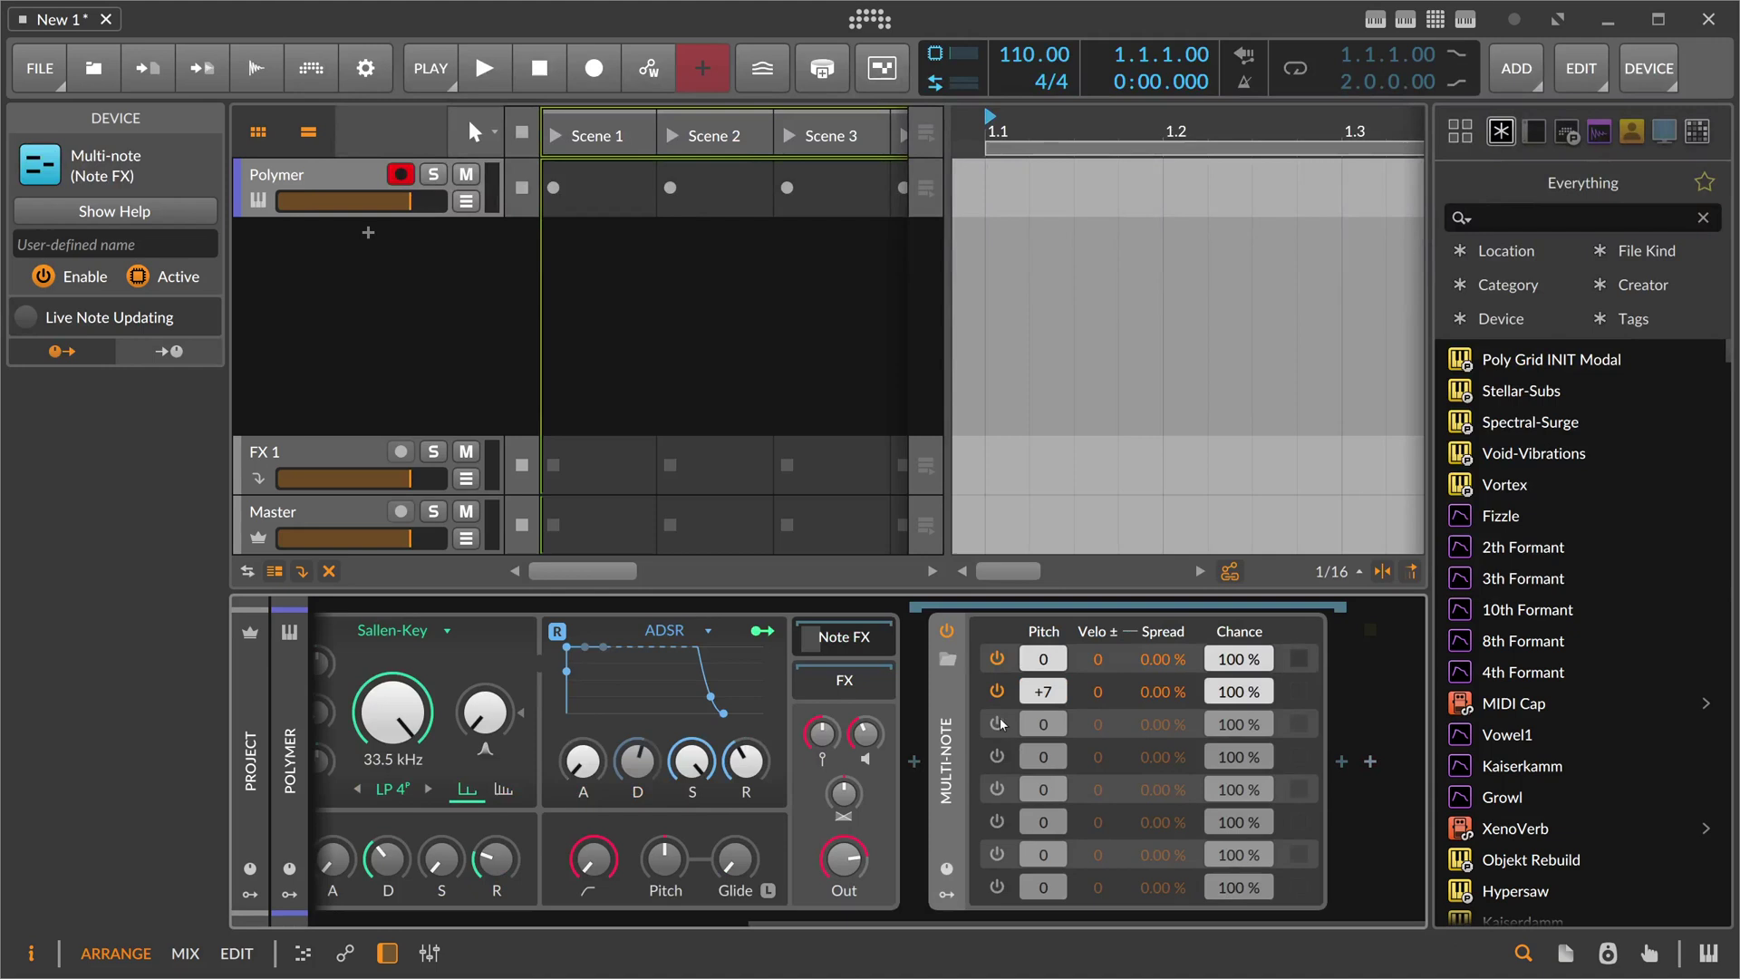
double_click(1044, 724)
text(-12)
key(Return)
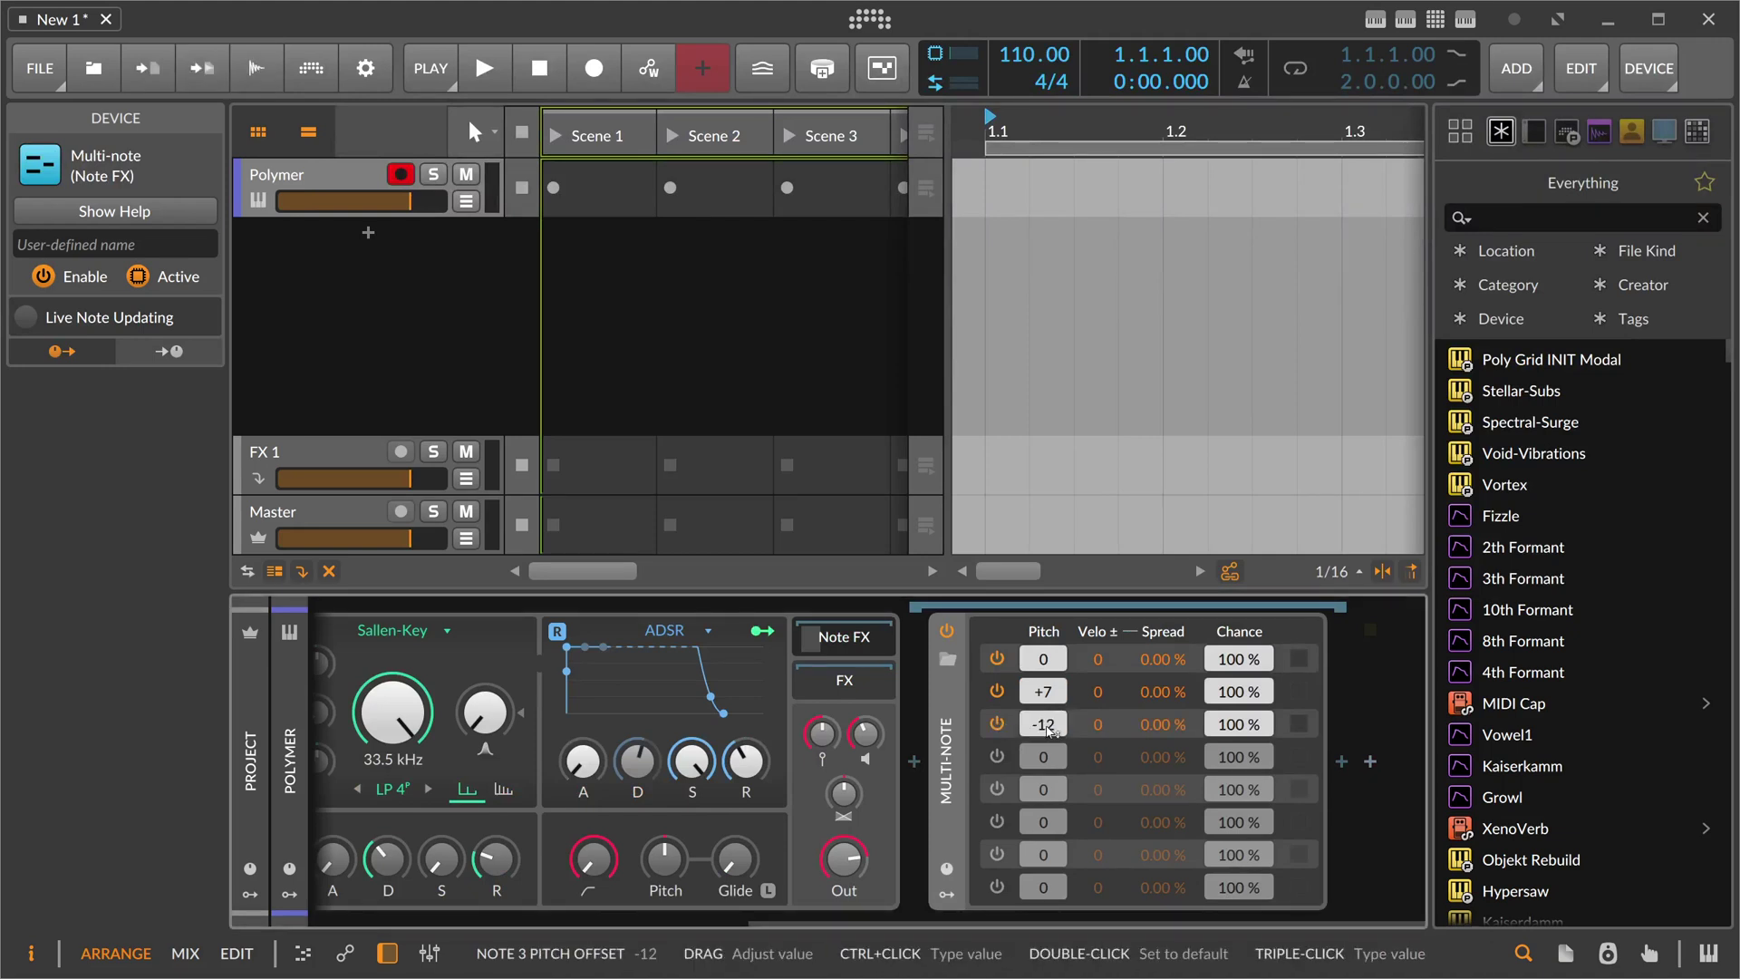
Step: Give Multi-note a fourth note at -24 and a fifth note at +19
double_click(1042, 756)
text(-24)
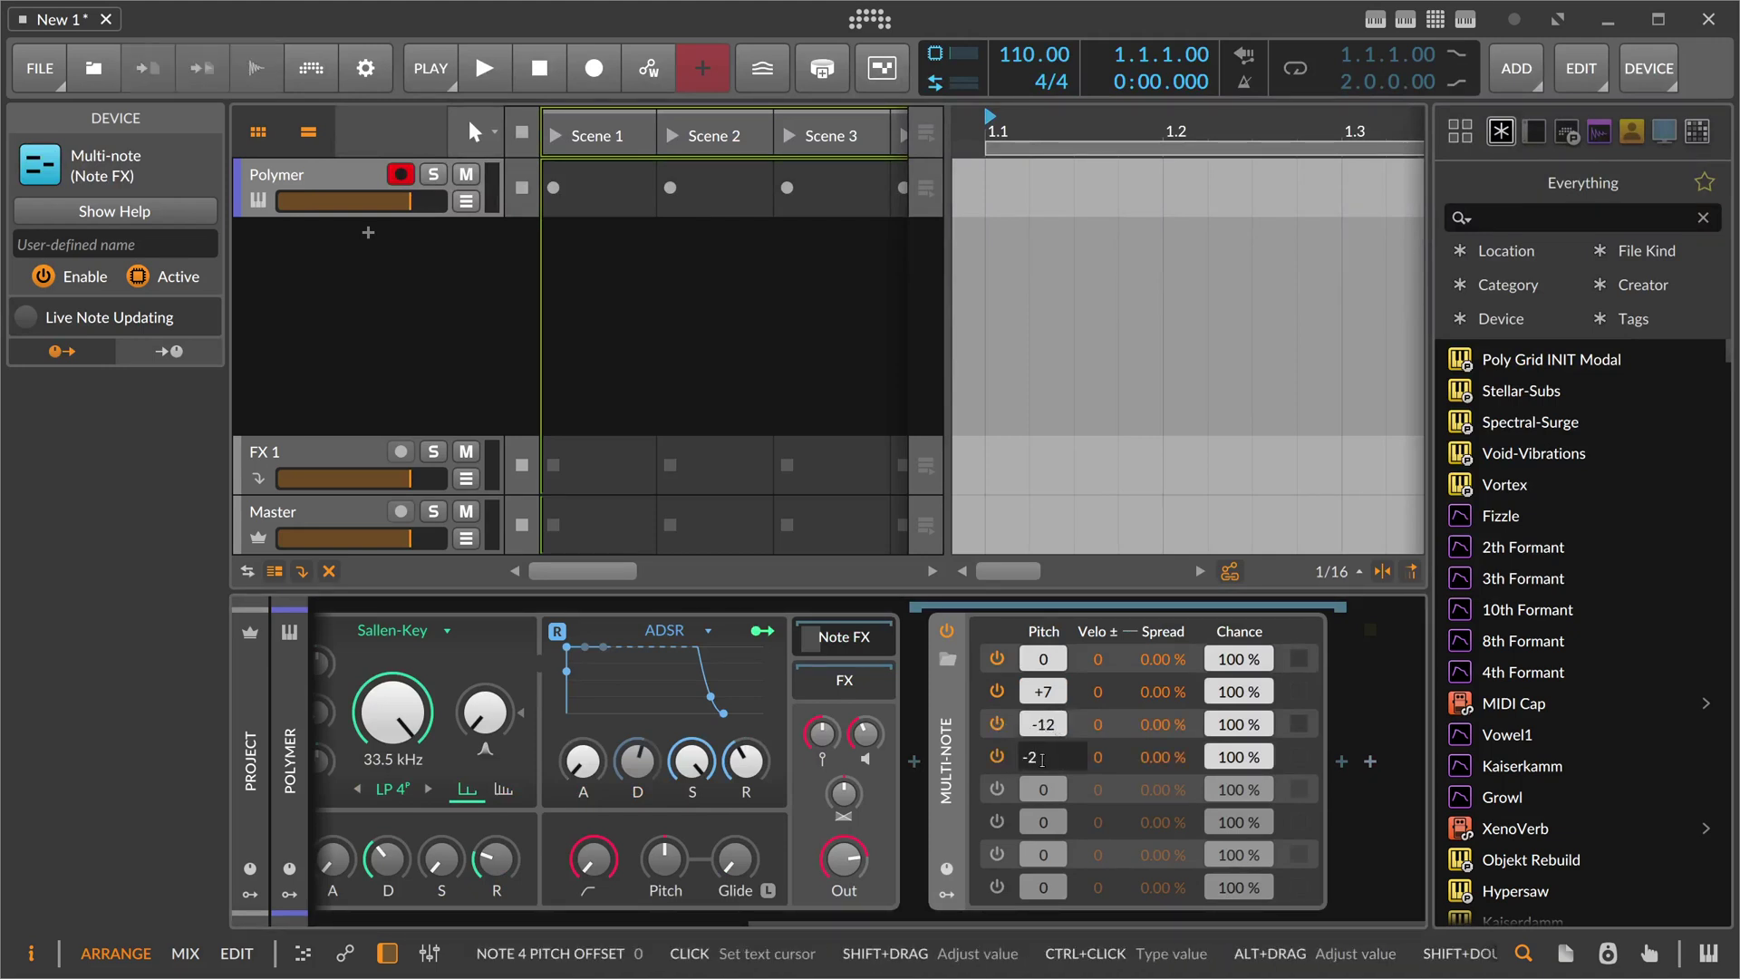
key(Return)
click(997, 788)
double_click(1049, 789)
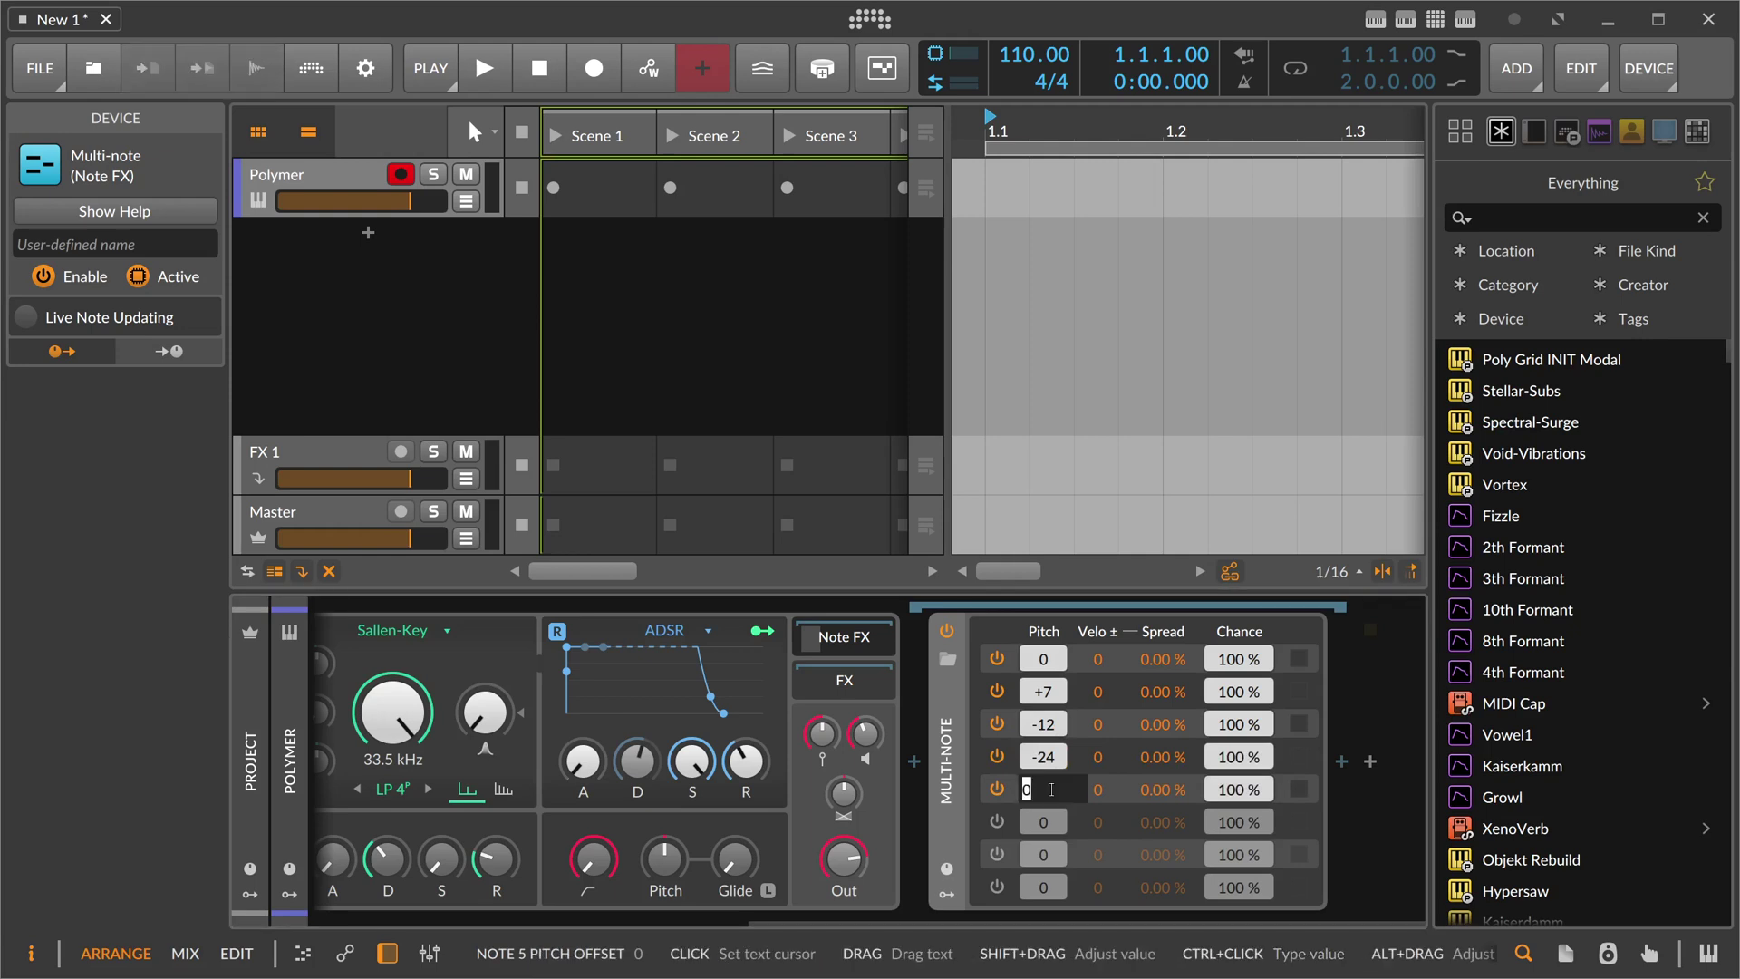
text(19)
key(Return)
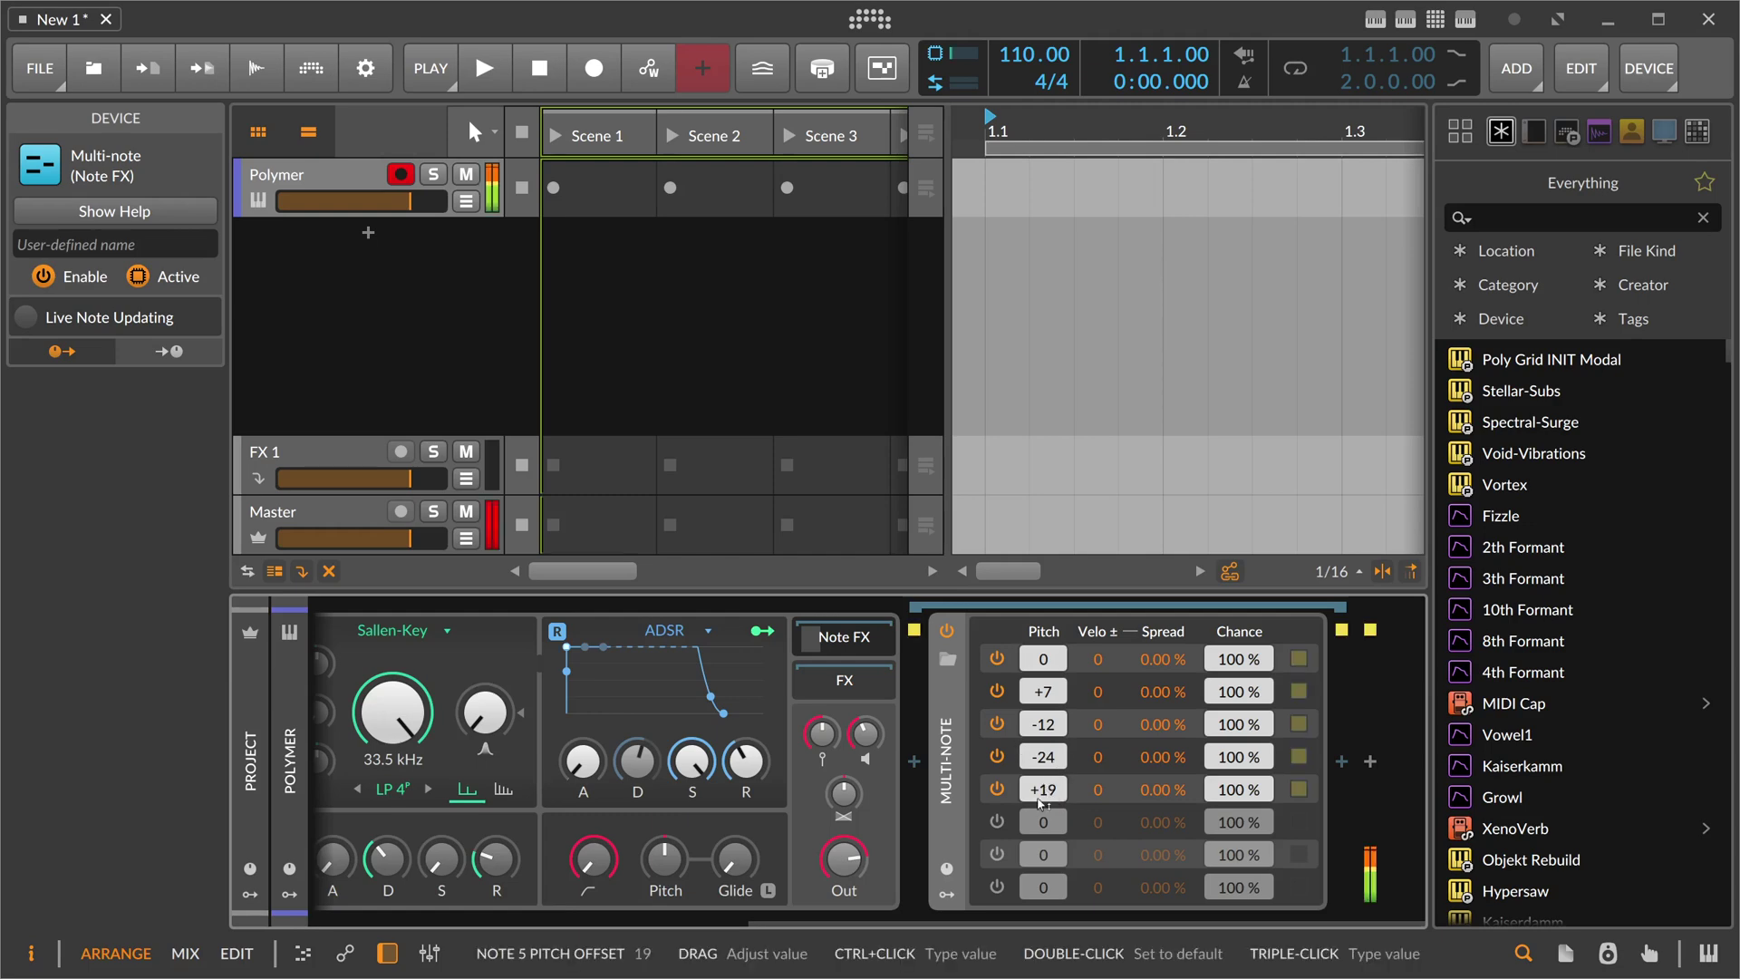
Step: Reduce the Voice Stack modulation of Polymer's Pitch to 0.05 st and raise its modulation of Pan
mouse_move(795, 922)
mouse_down()
mouse_move(382, 921)
mouse_move(826, 921)
mouse_up()
click(439, 793)
drag(792, 858, 791, 852)
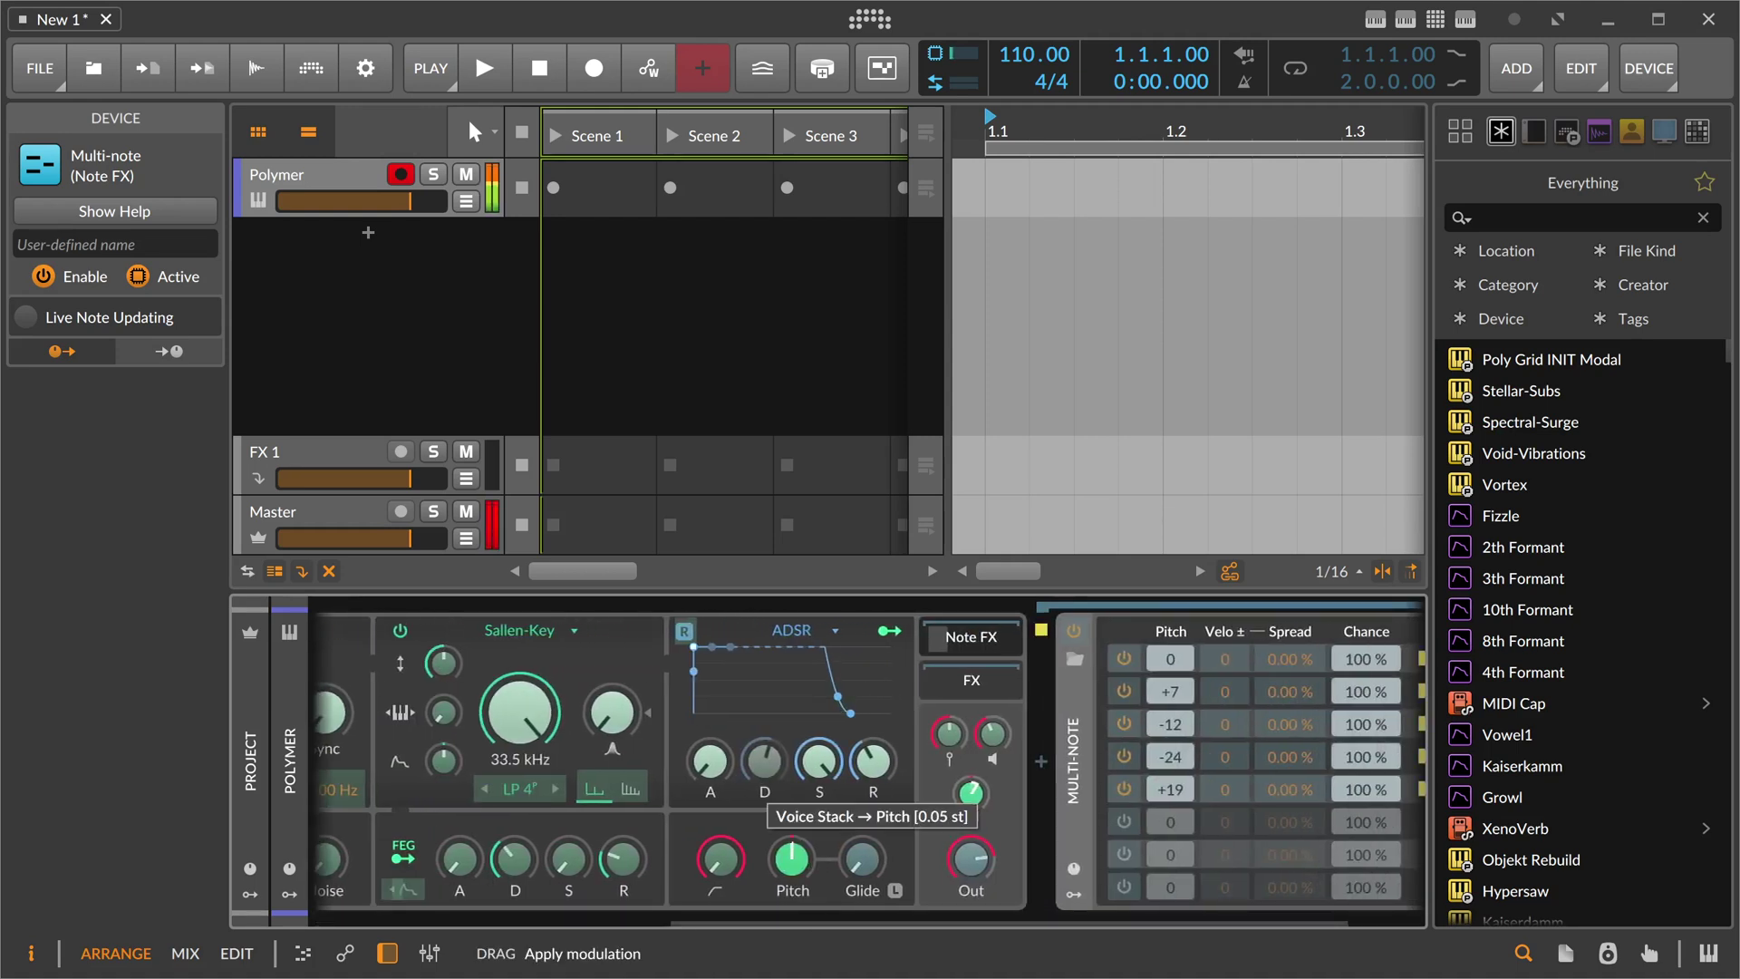
mouse_move(970, 794)
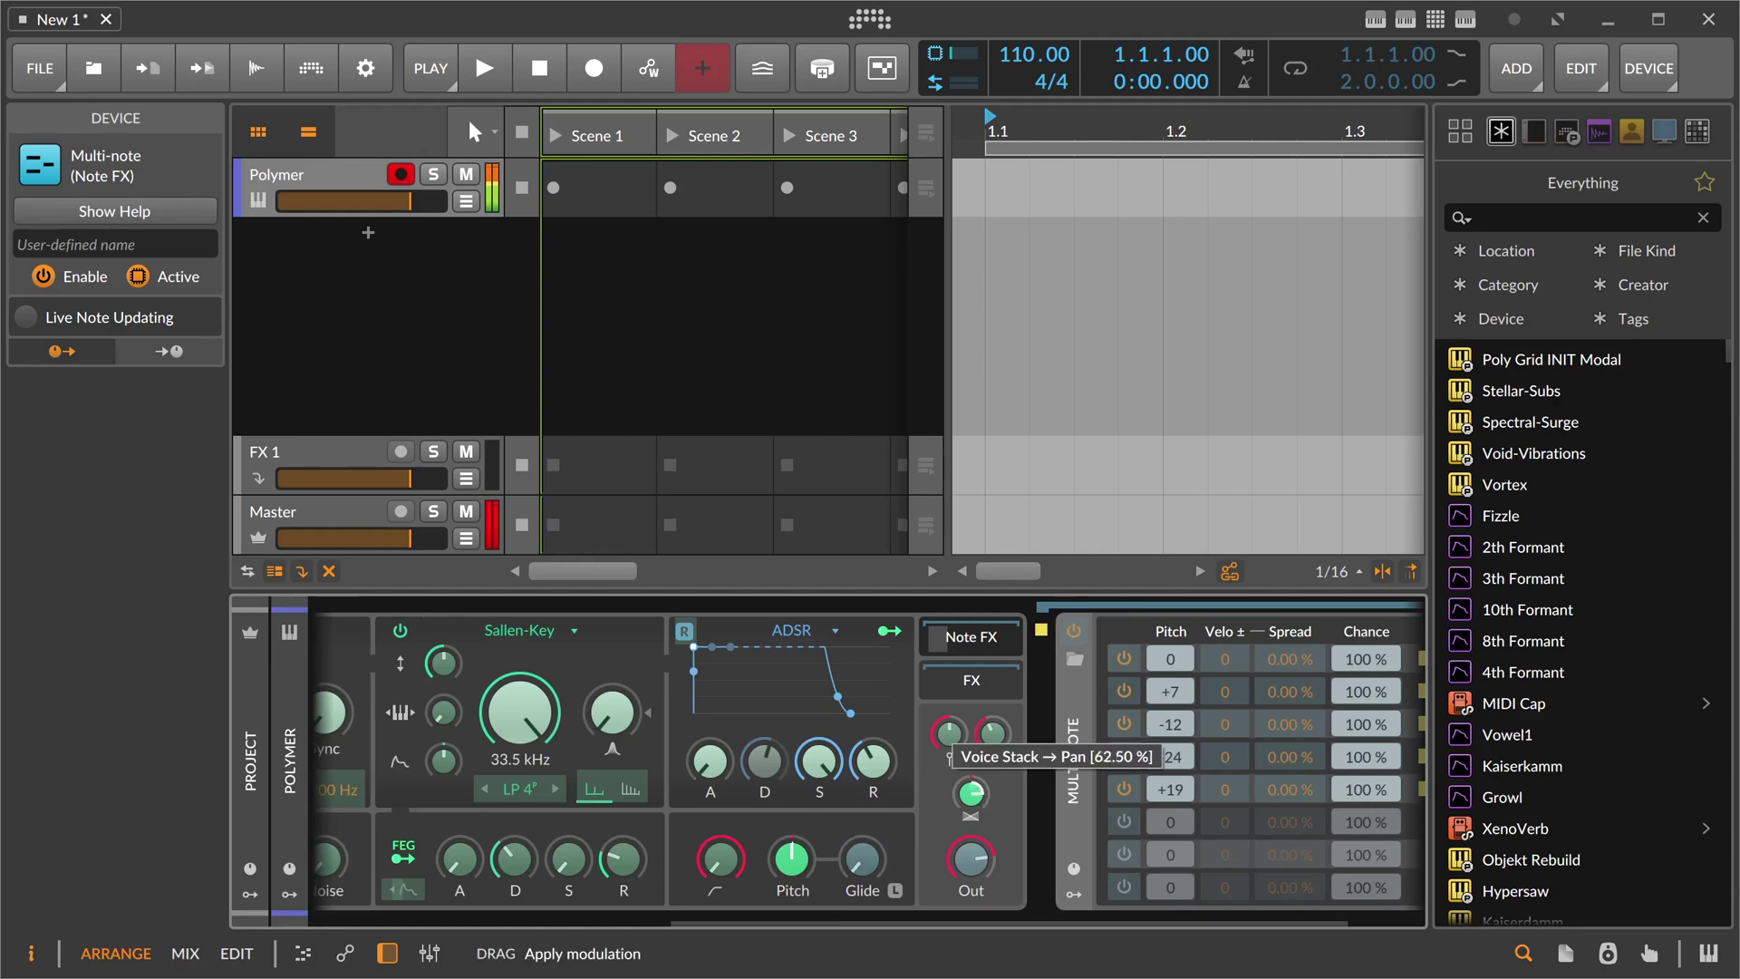
drag(971, 794, 970, 788)
Step: Lower Polymer's voice level to about -12.2 dB
drag(790, 922, 431, 922)
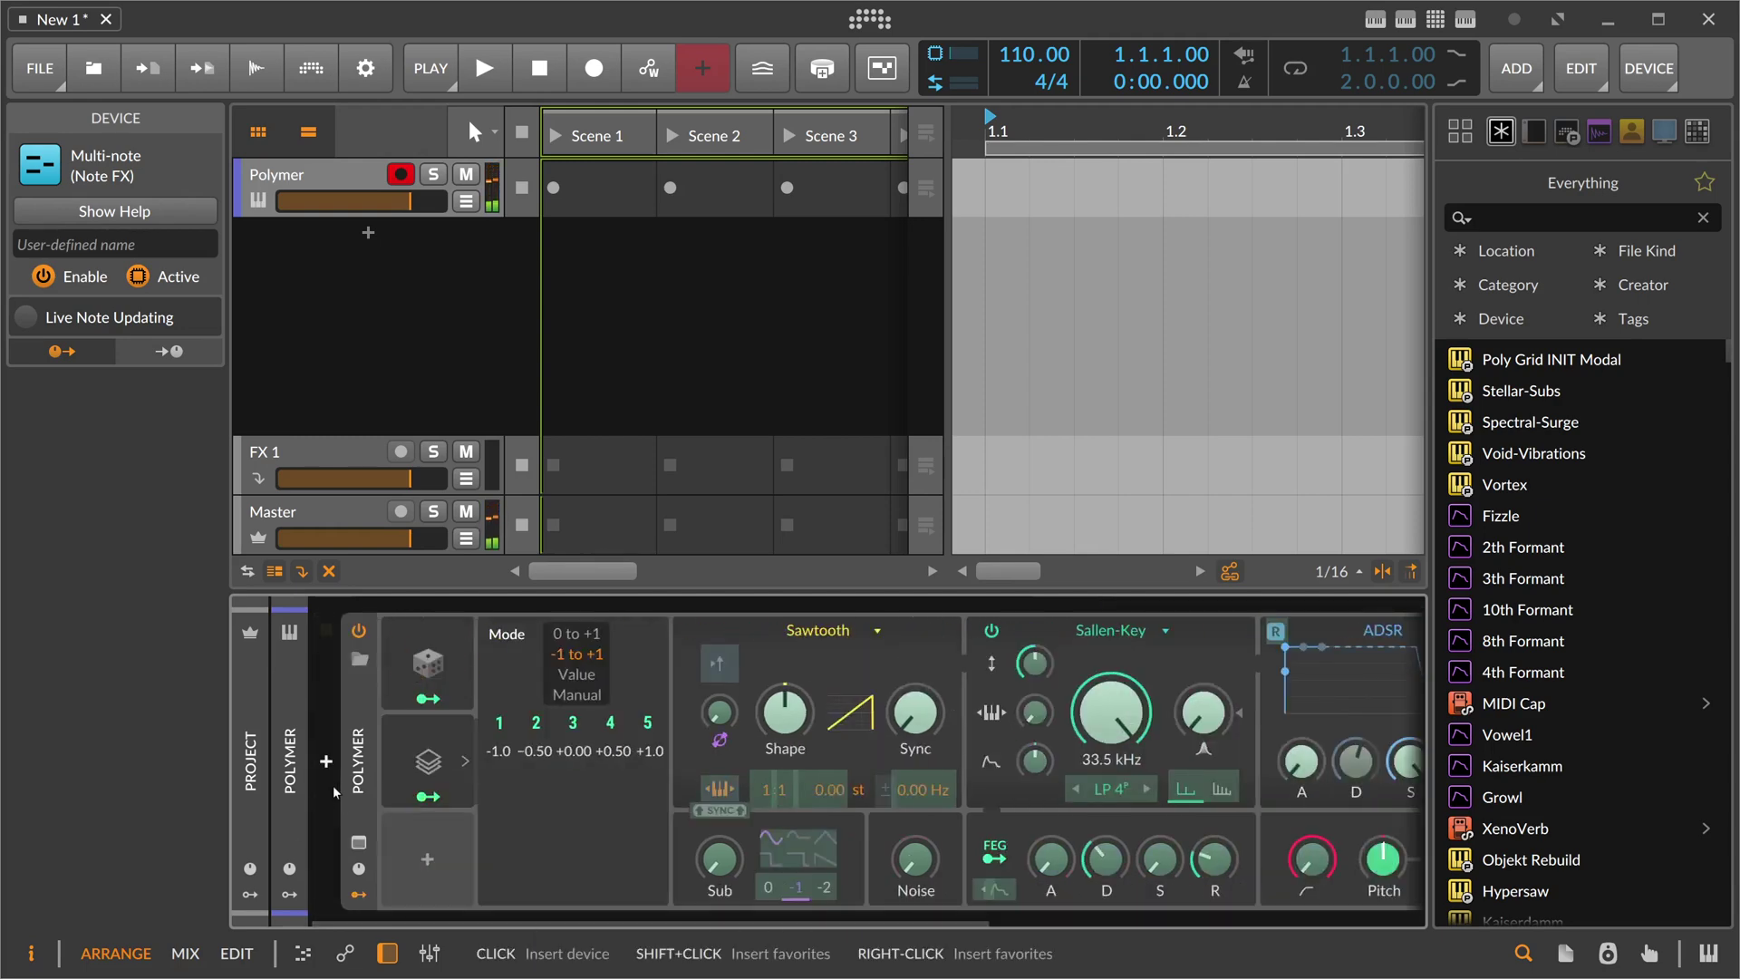
scroll(859, 892, right, 5)
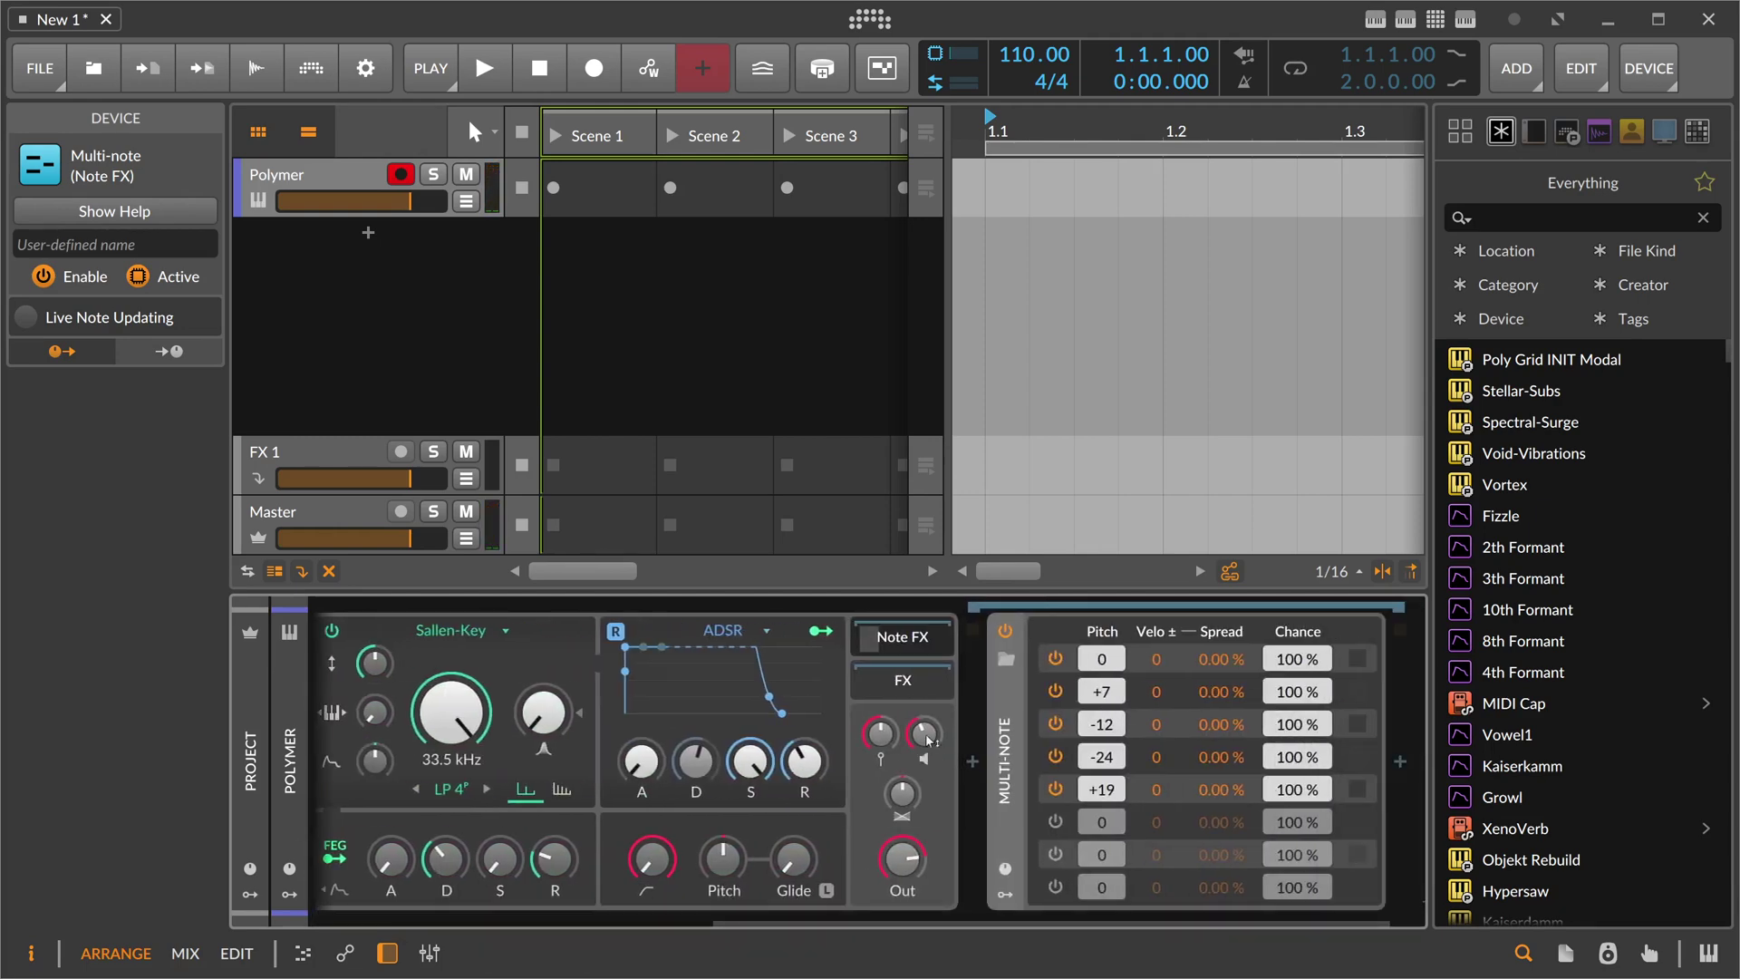
drag(926, 739, 926, 766)
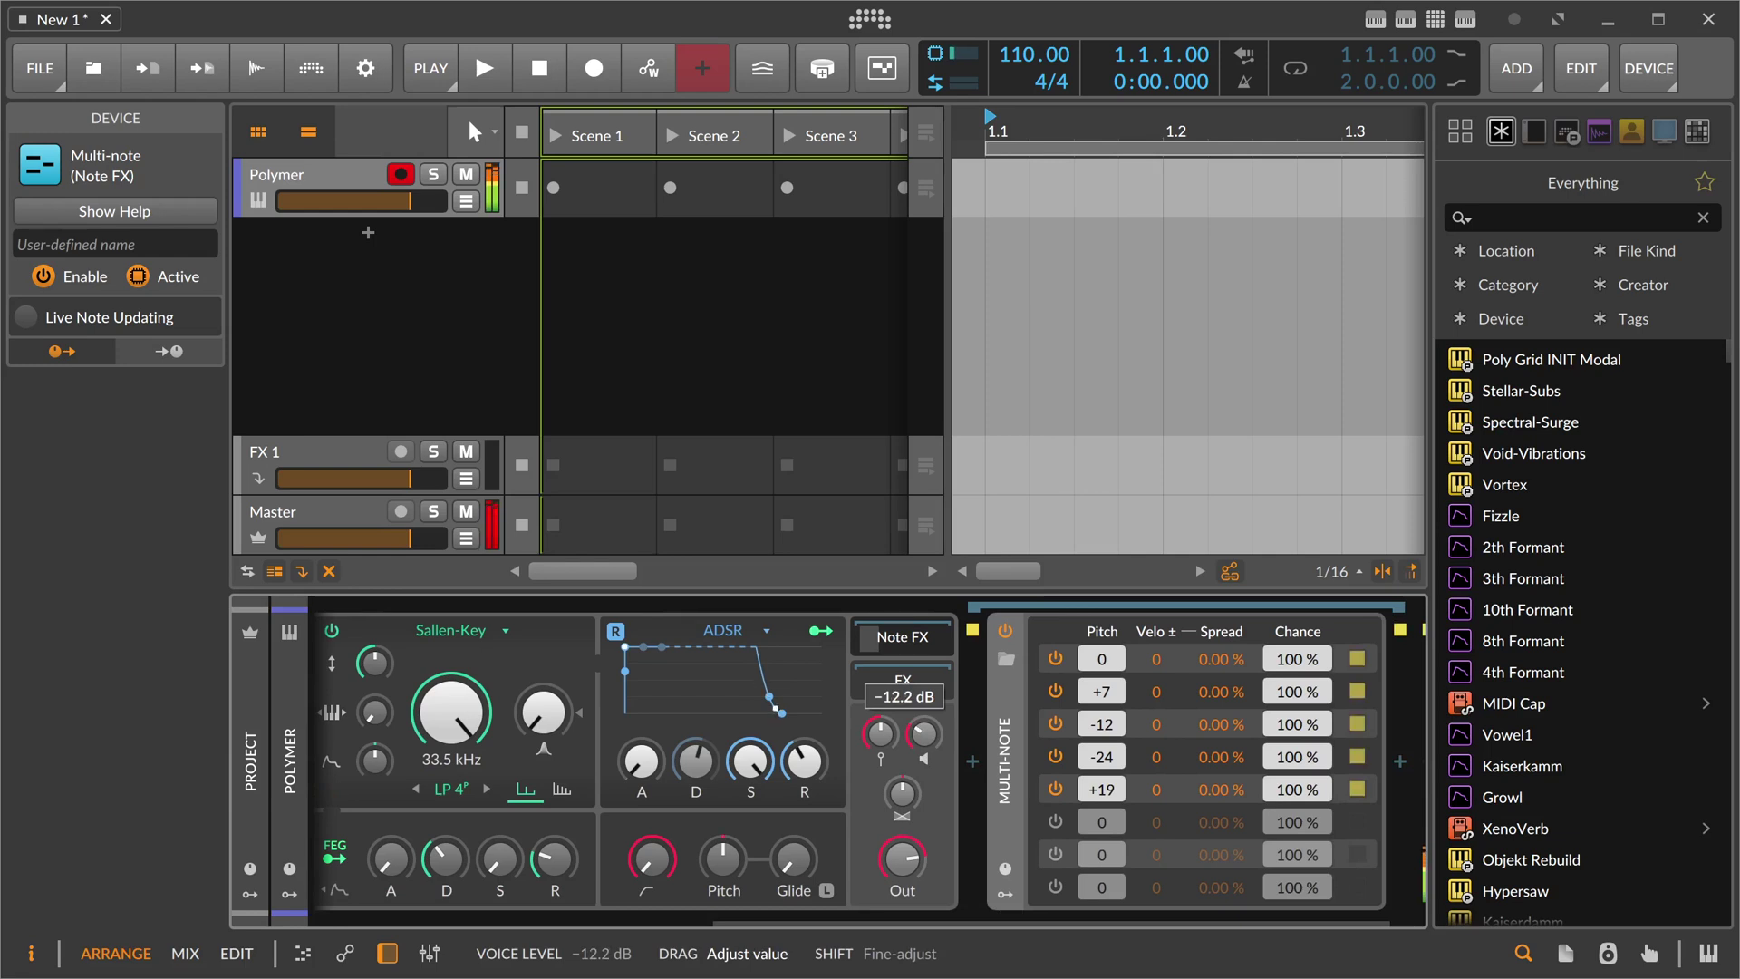
scroll(929, 870, right, 2)
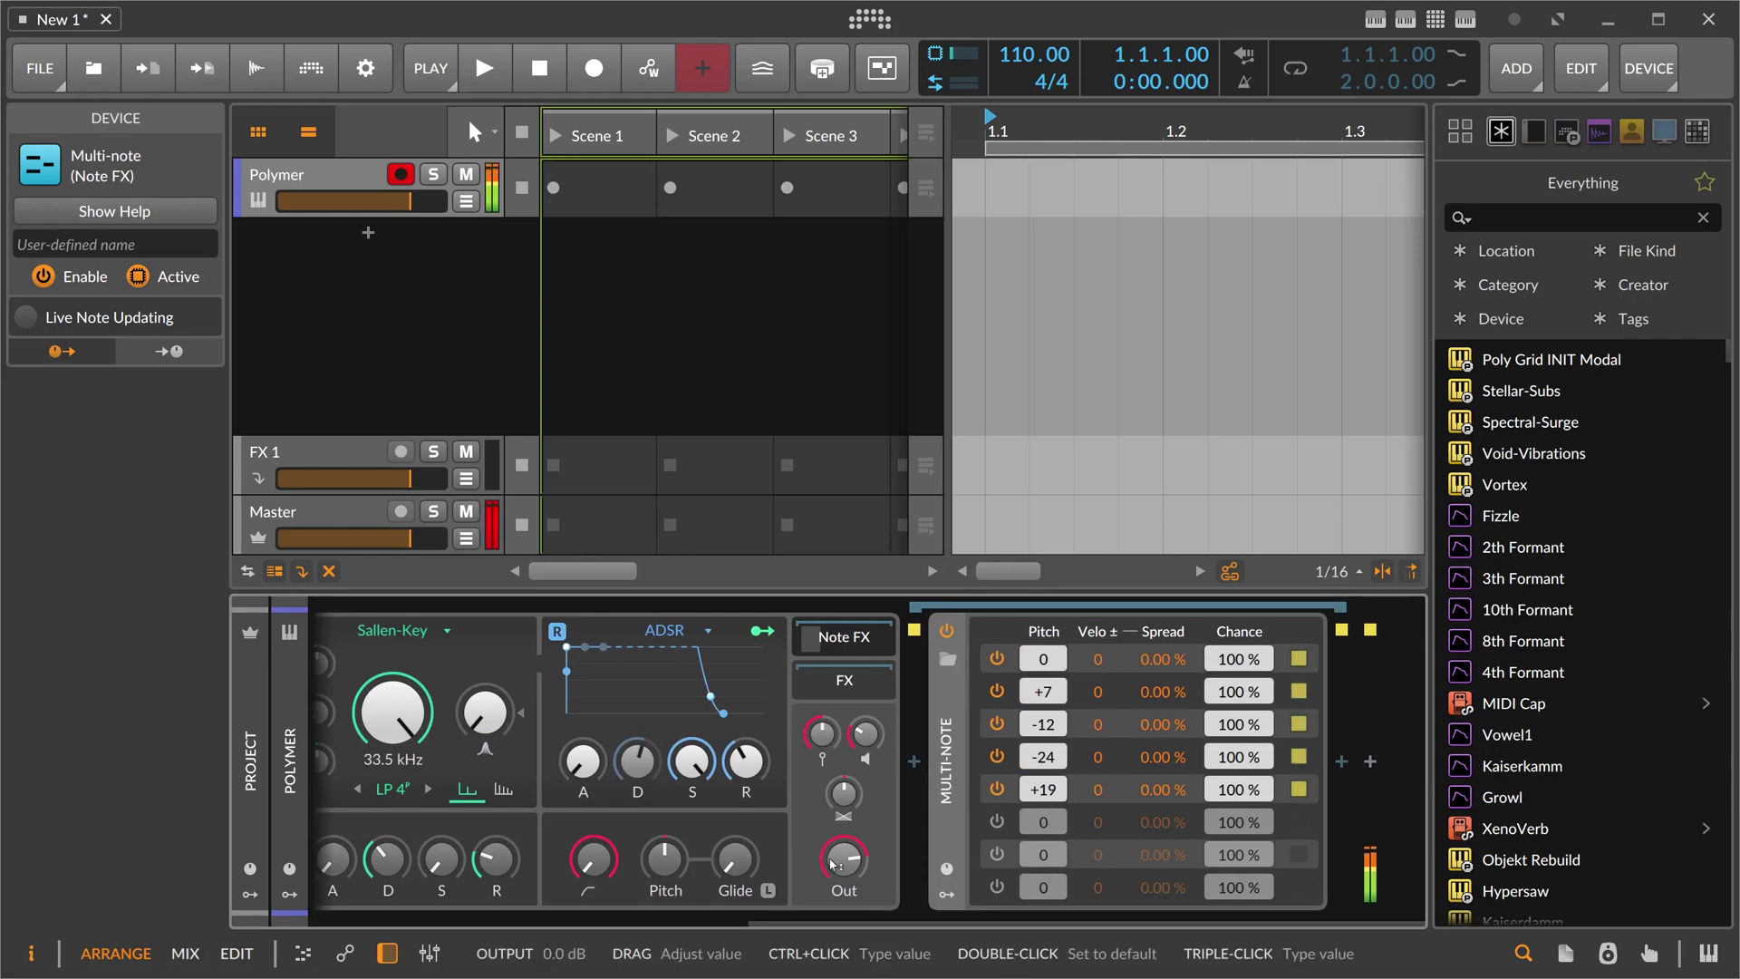
Step: Increase the Random modulation of Polymer's Pitch and keep the Voice Stack modulation of Pitch at 0.05 st
scroll(395, 817, left, 10)
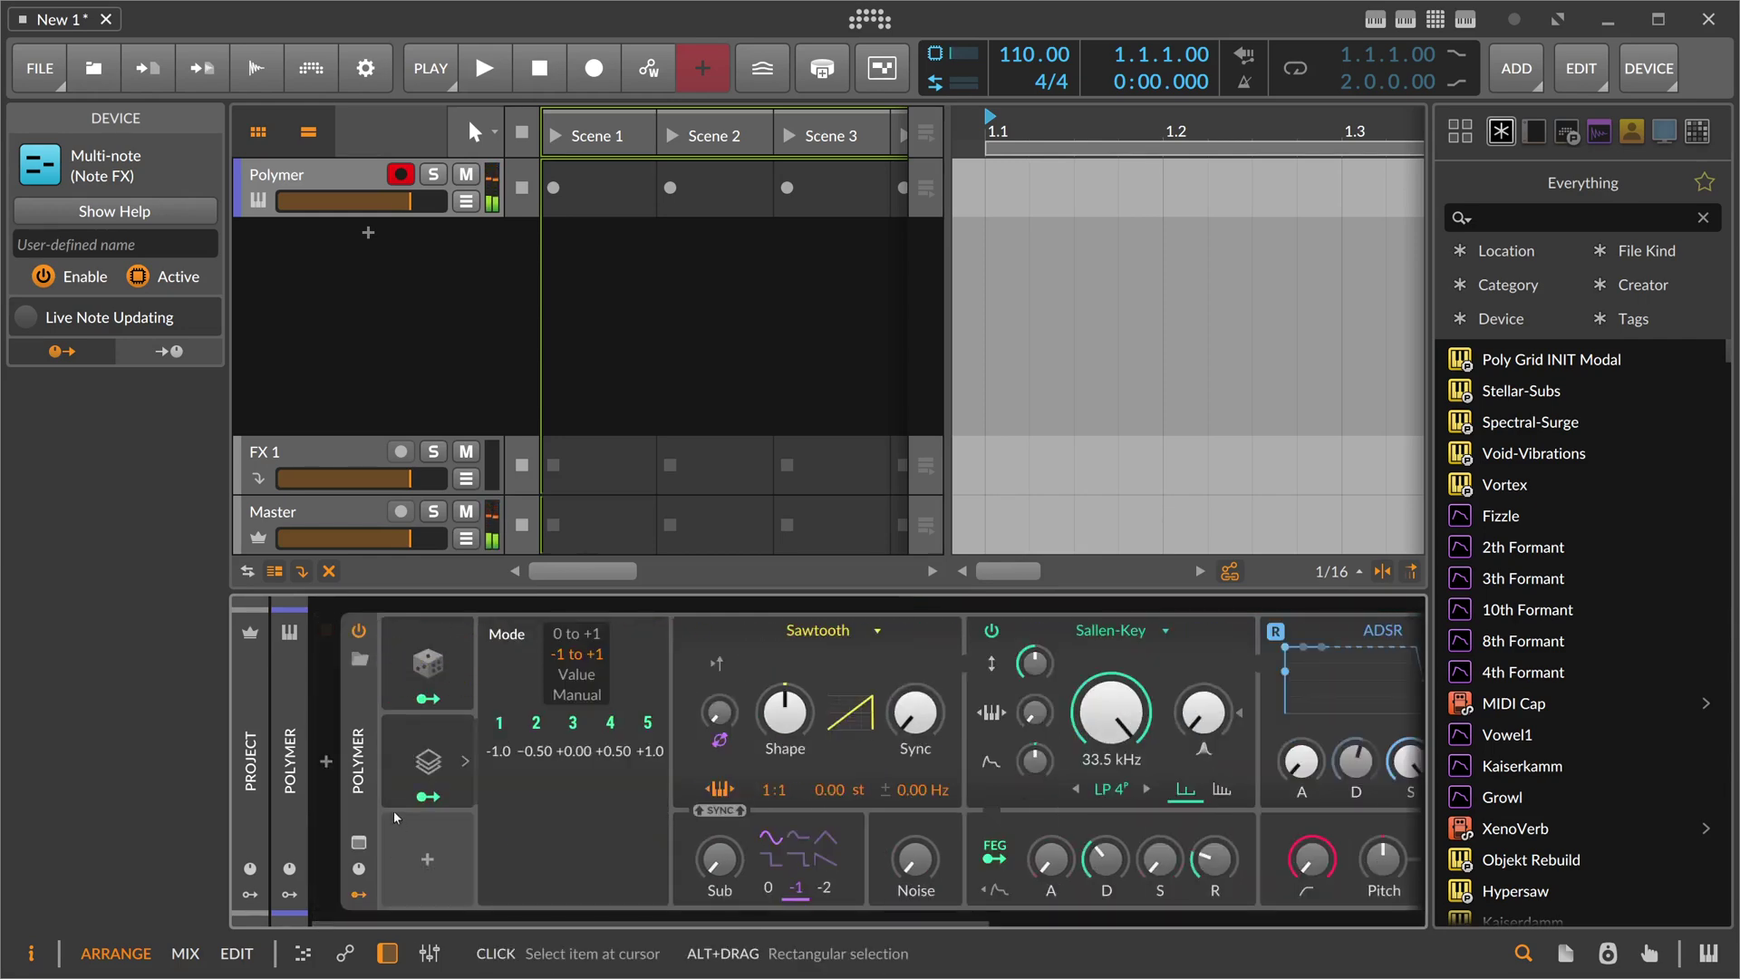
click(428, 697)
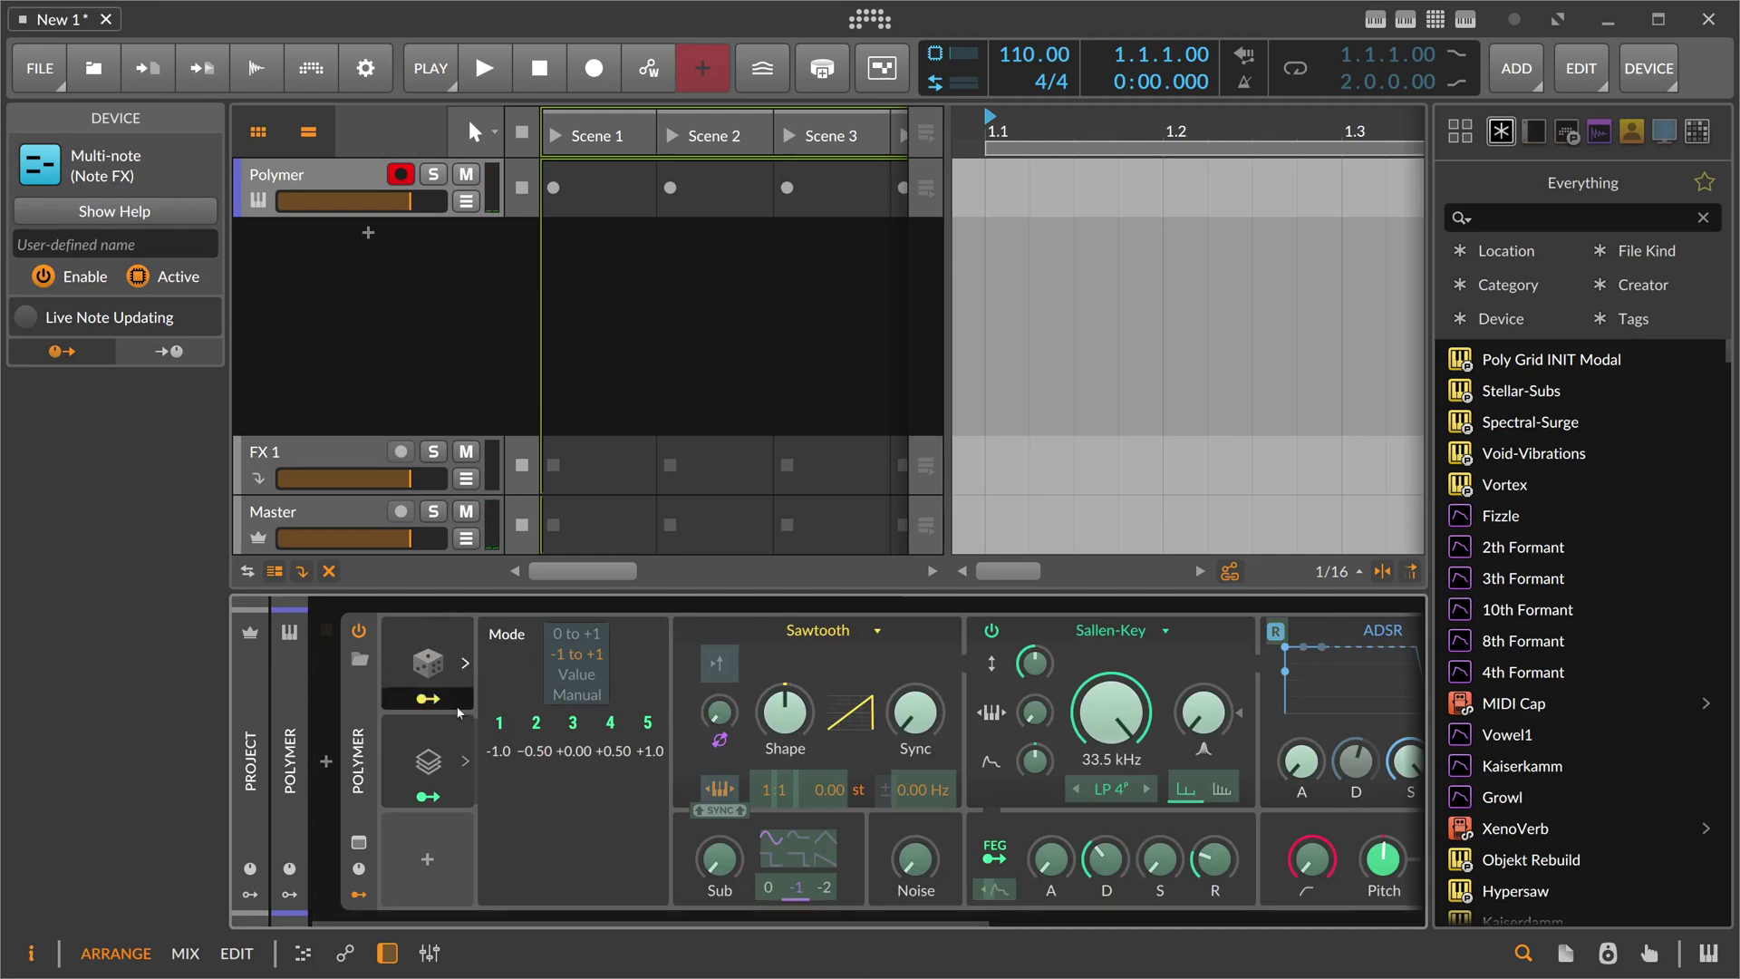
scroll(835, 912, right, 10)
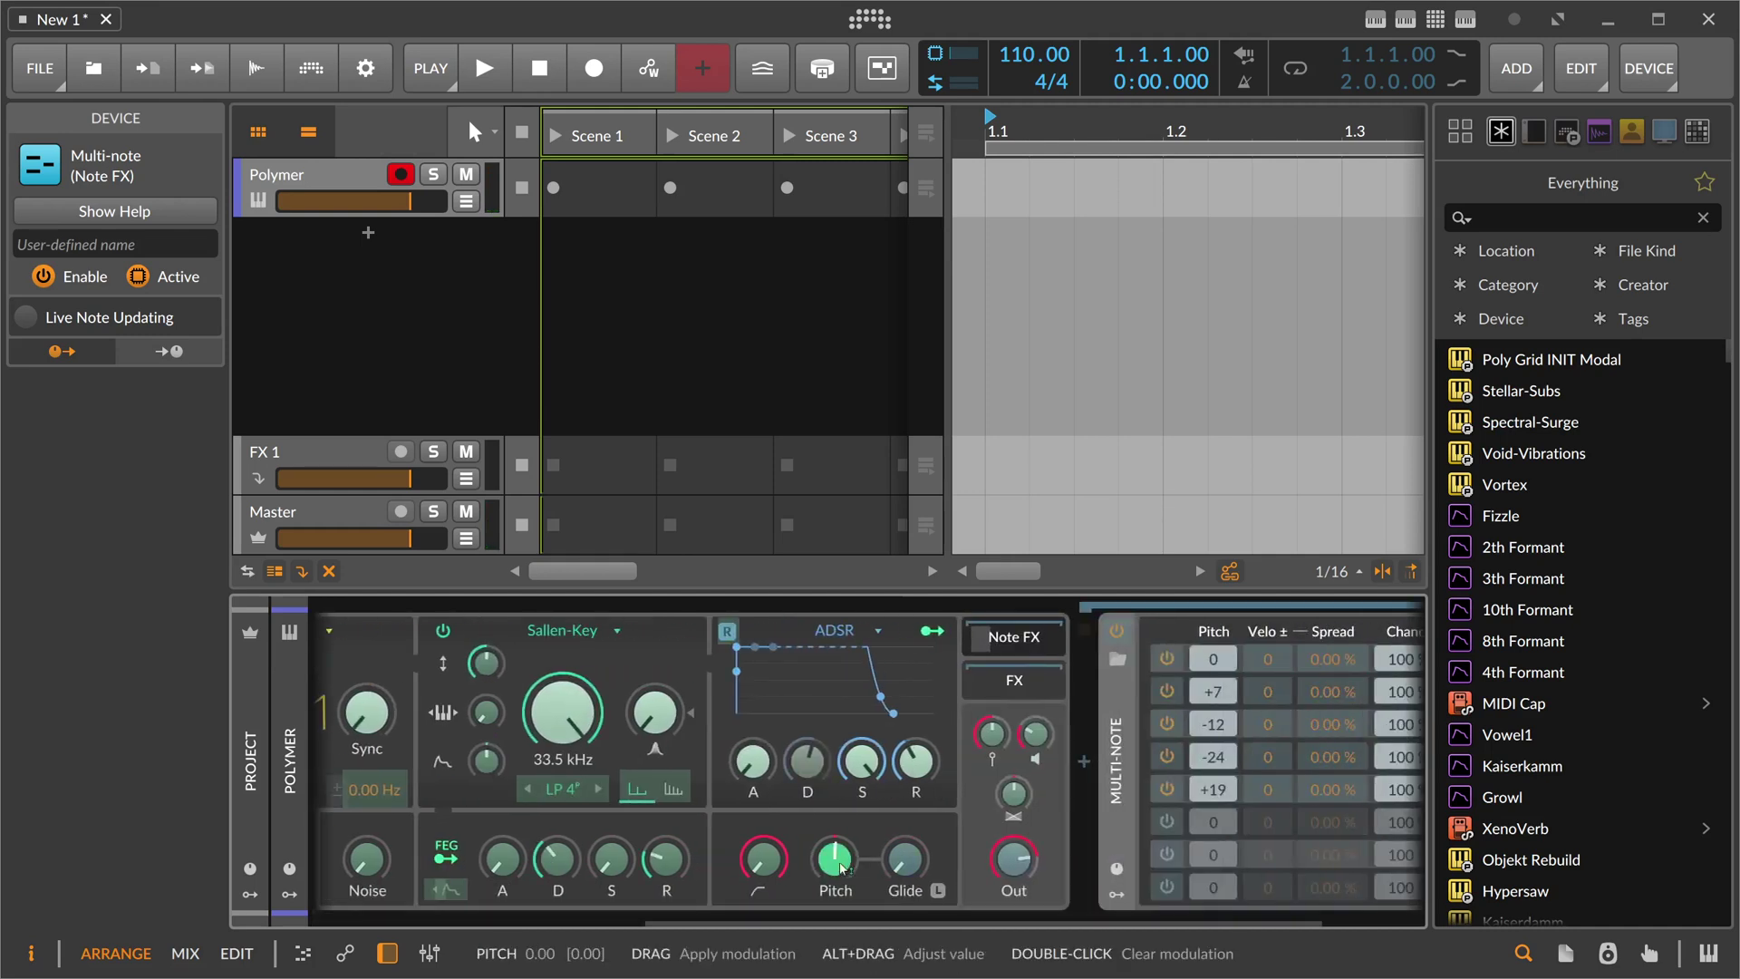
drag(842, 868, 841, 856)
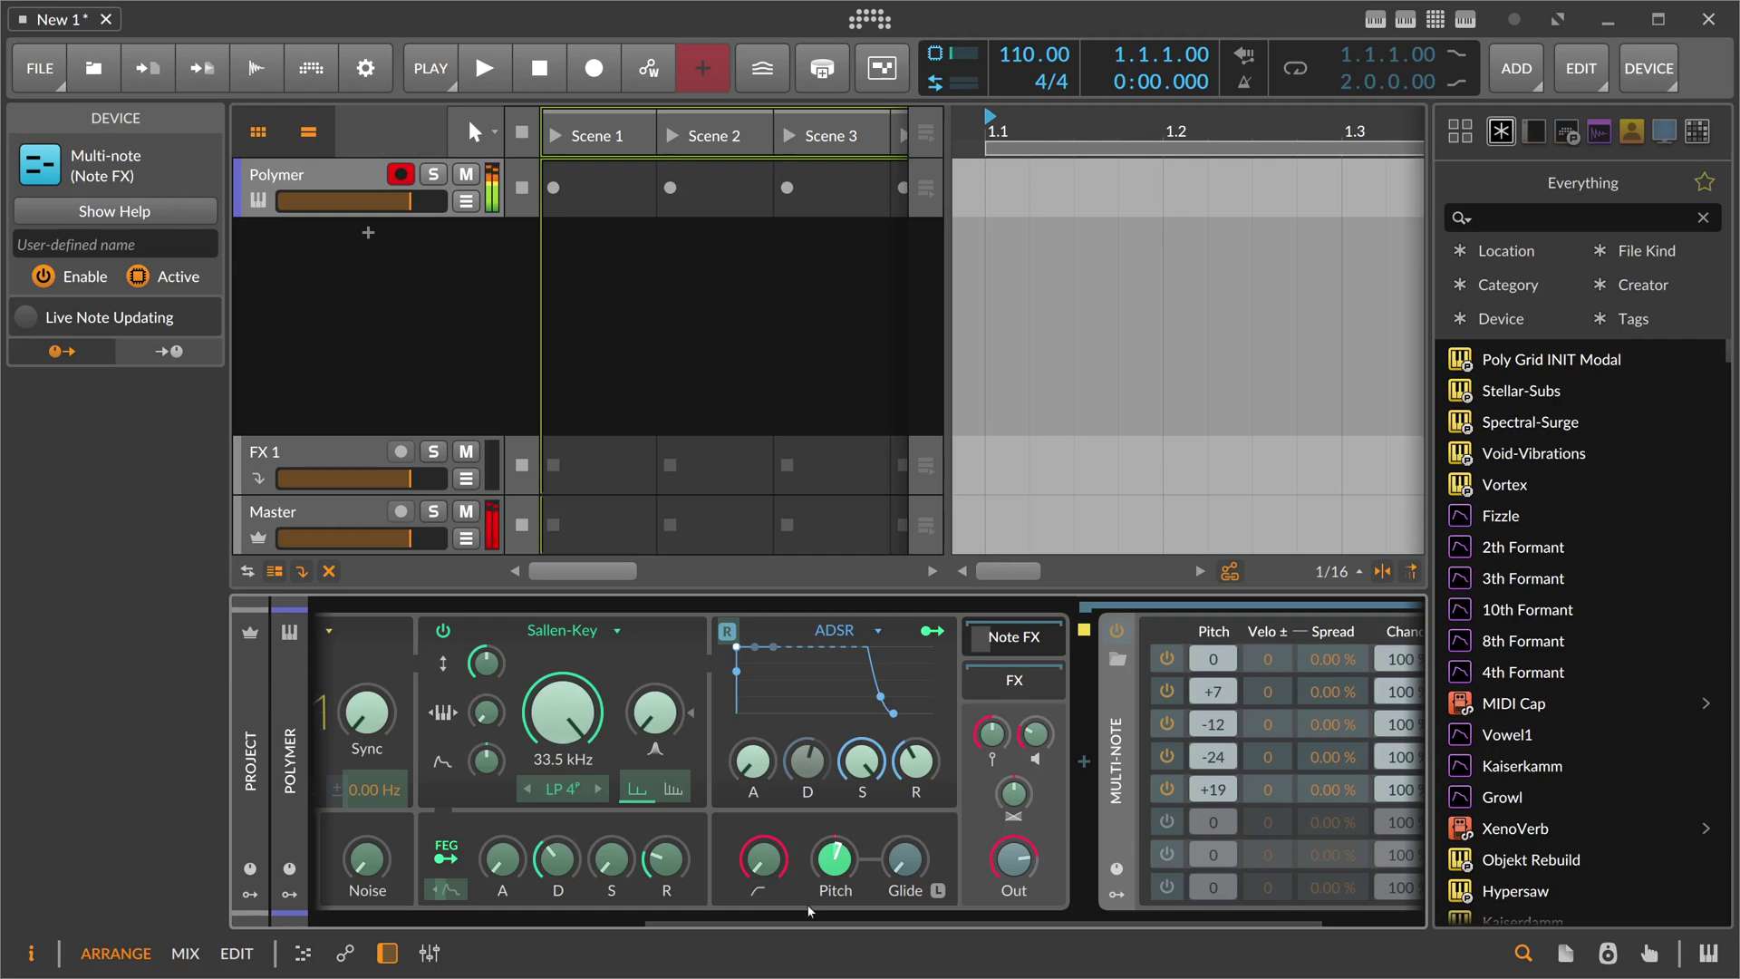
drag(786, 923, 935, 905)
click(426, 797)
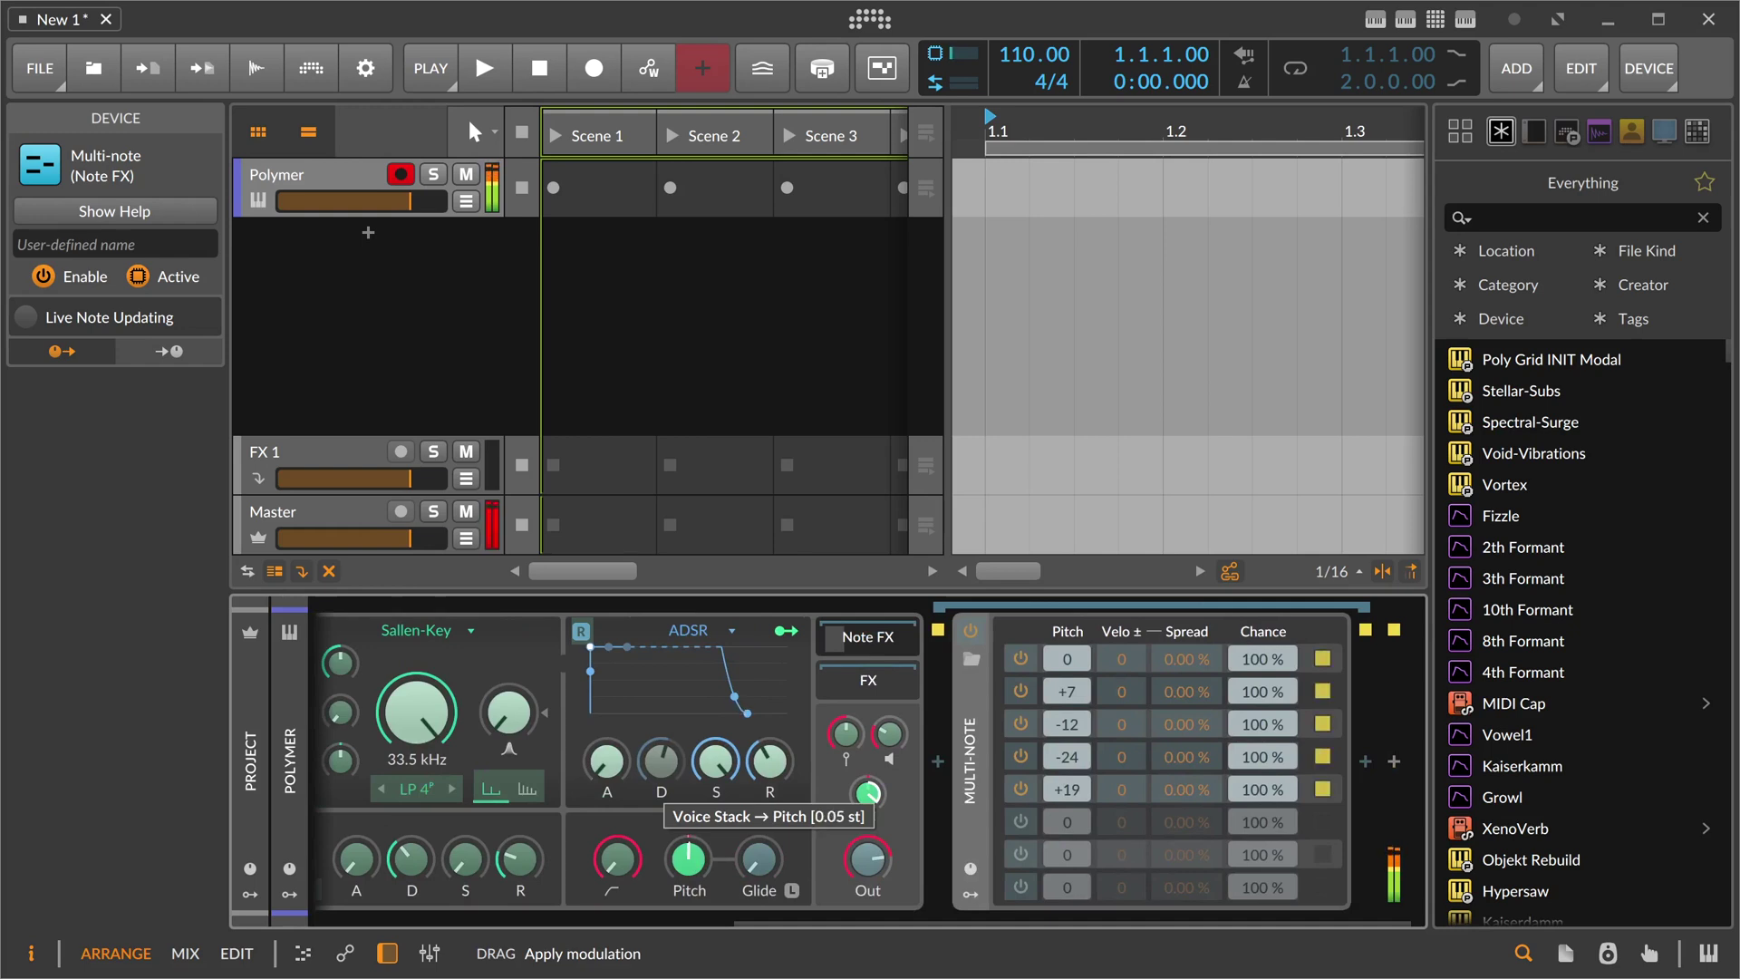
drag(1024, 921, 601, 921)
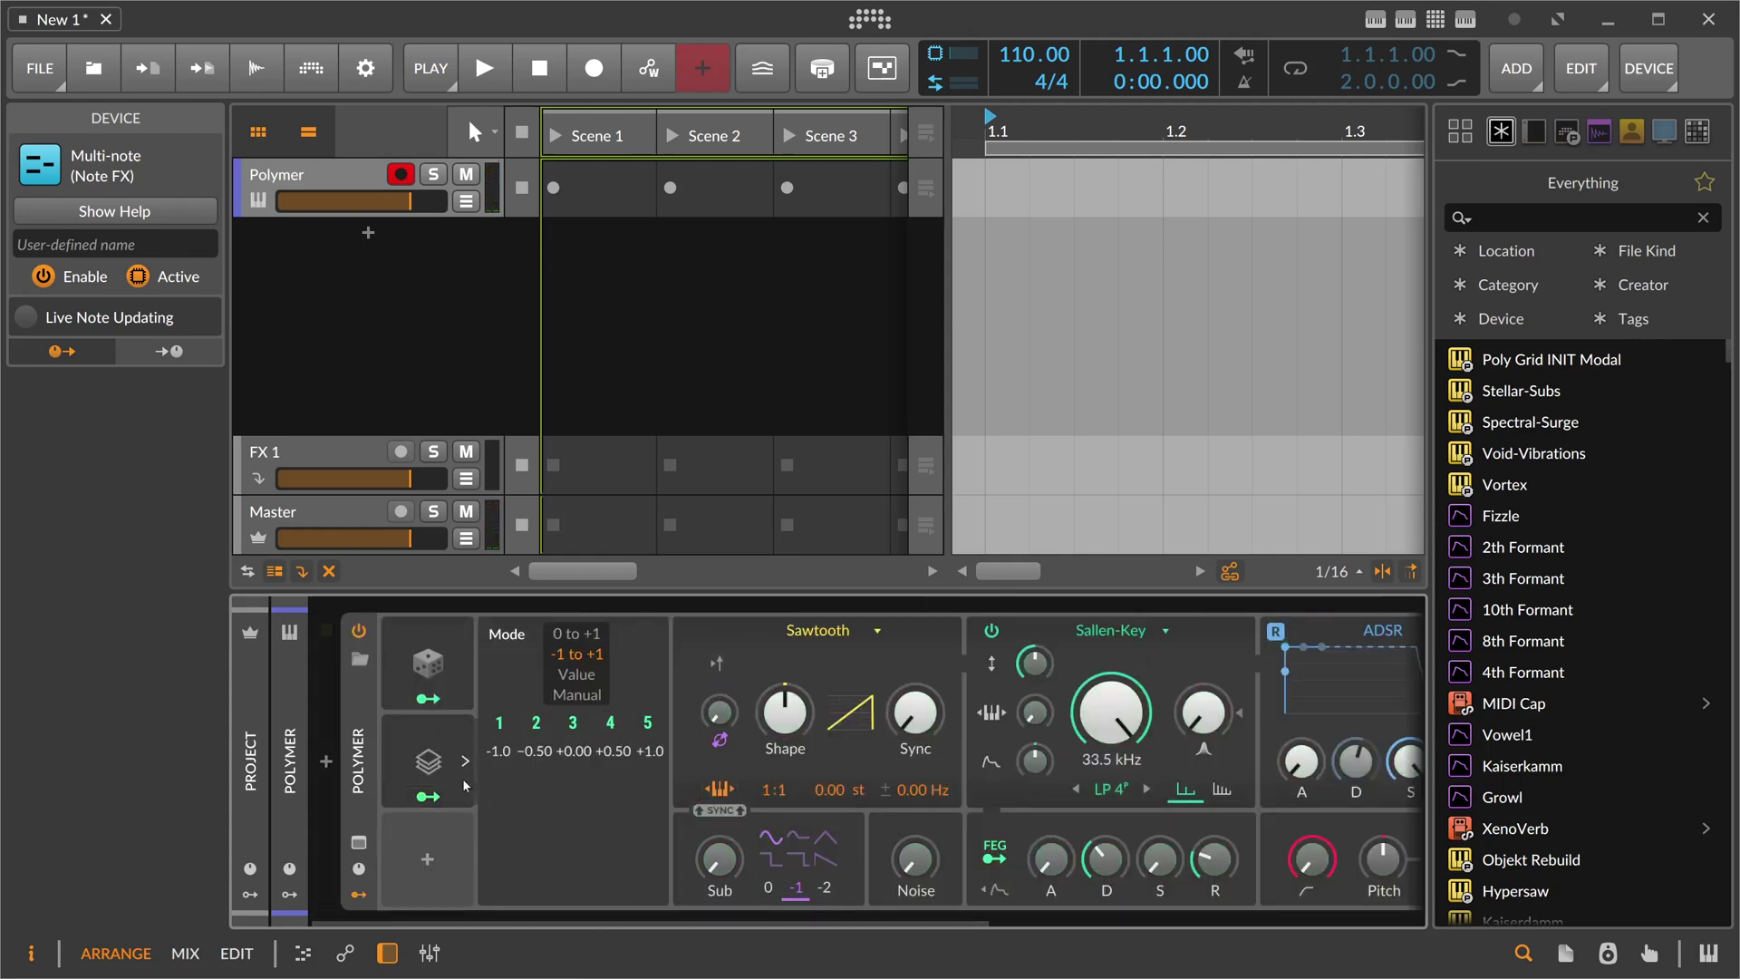
Step: Set the Sallen-Key filter to LP 2 with an 880 Hz cutoff and lengthen the filter envelope's decay and its release to about 2.71 s
click(464, 761)
drag(900, 730, 917, 738)
drag(912, 868, 912, 870)
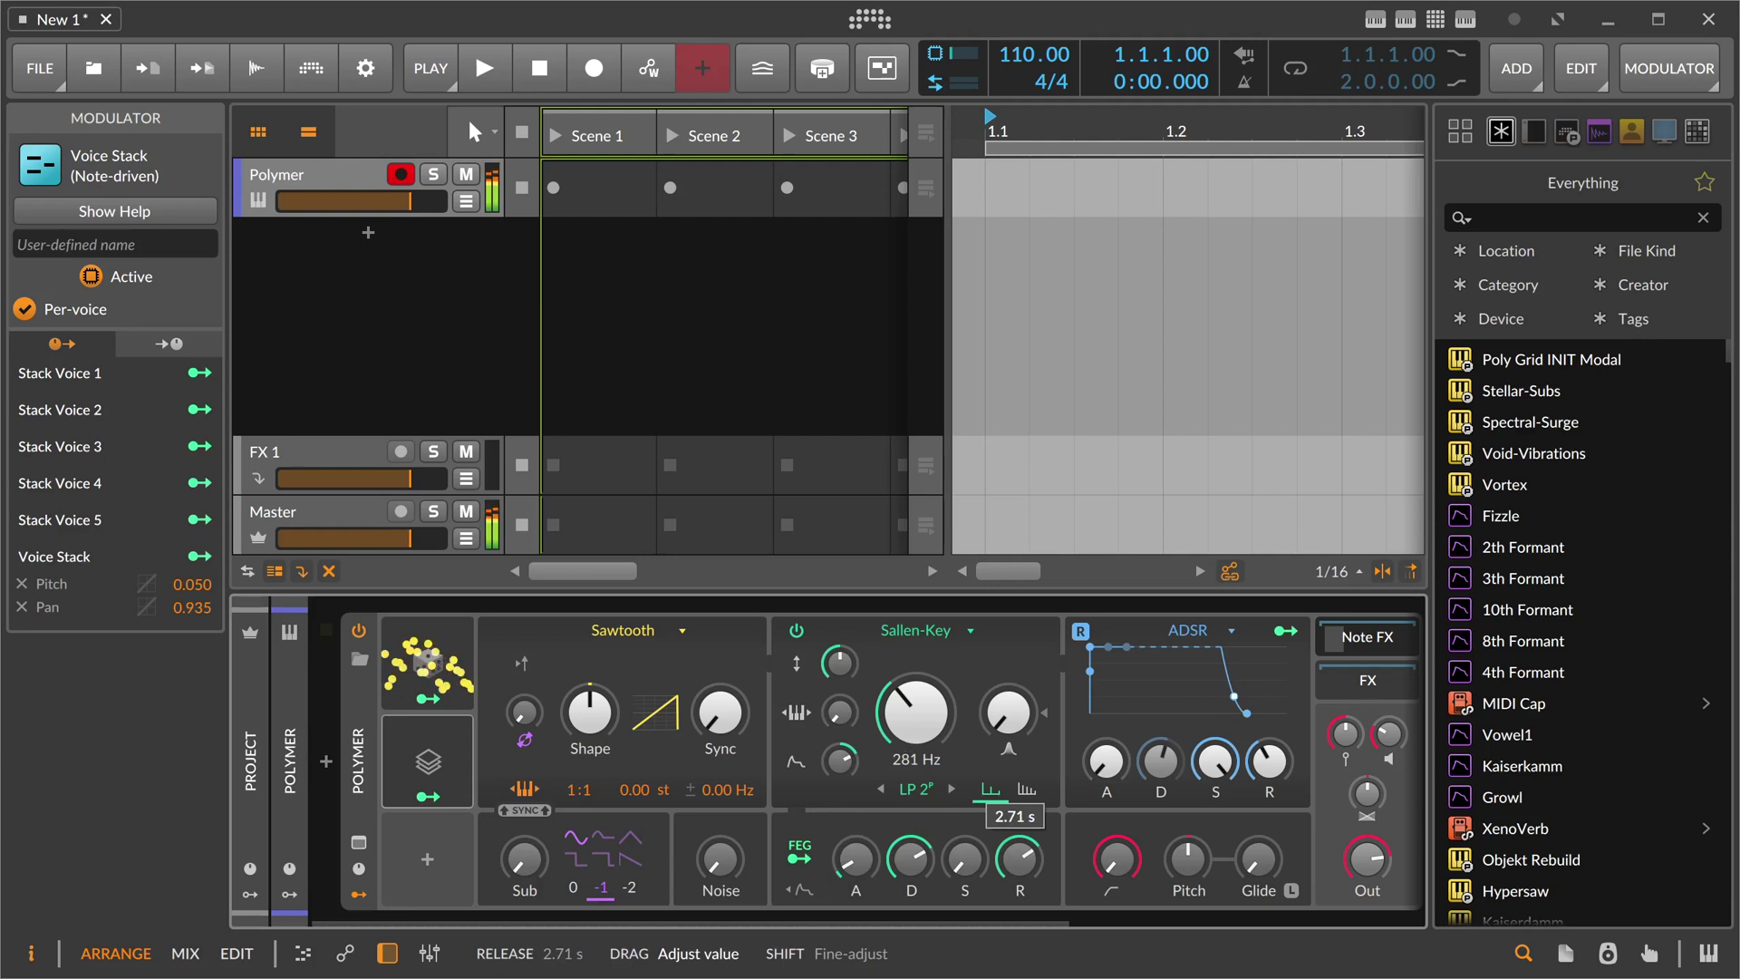
drag(1019, 858, 1019, 841)
drag(915, 712, 915, 667)
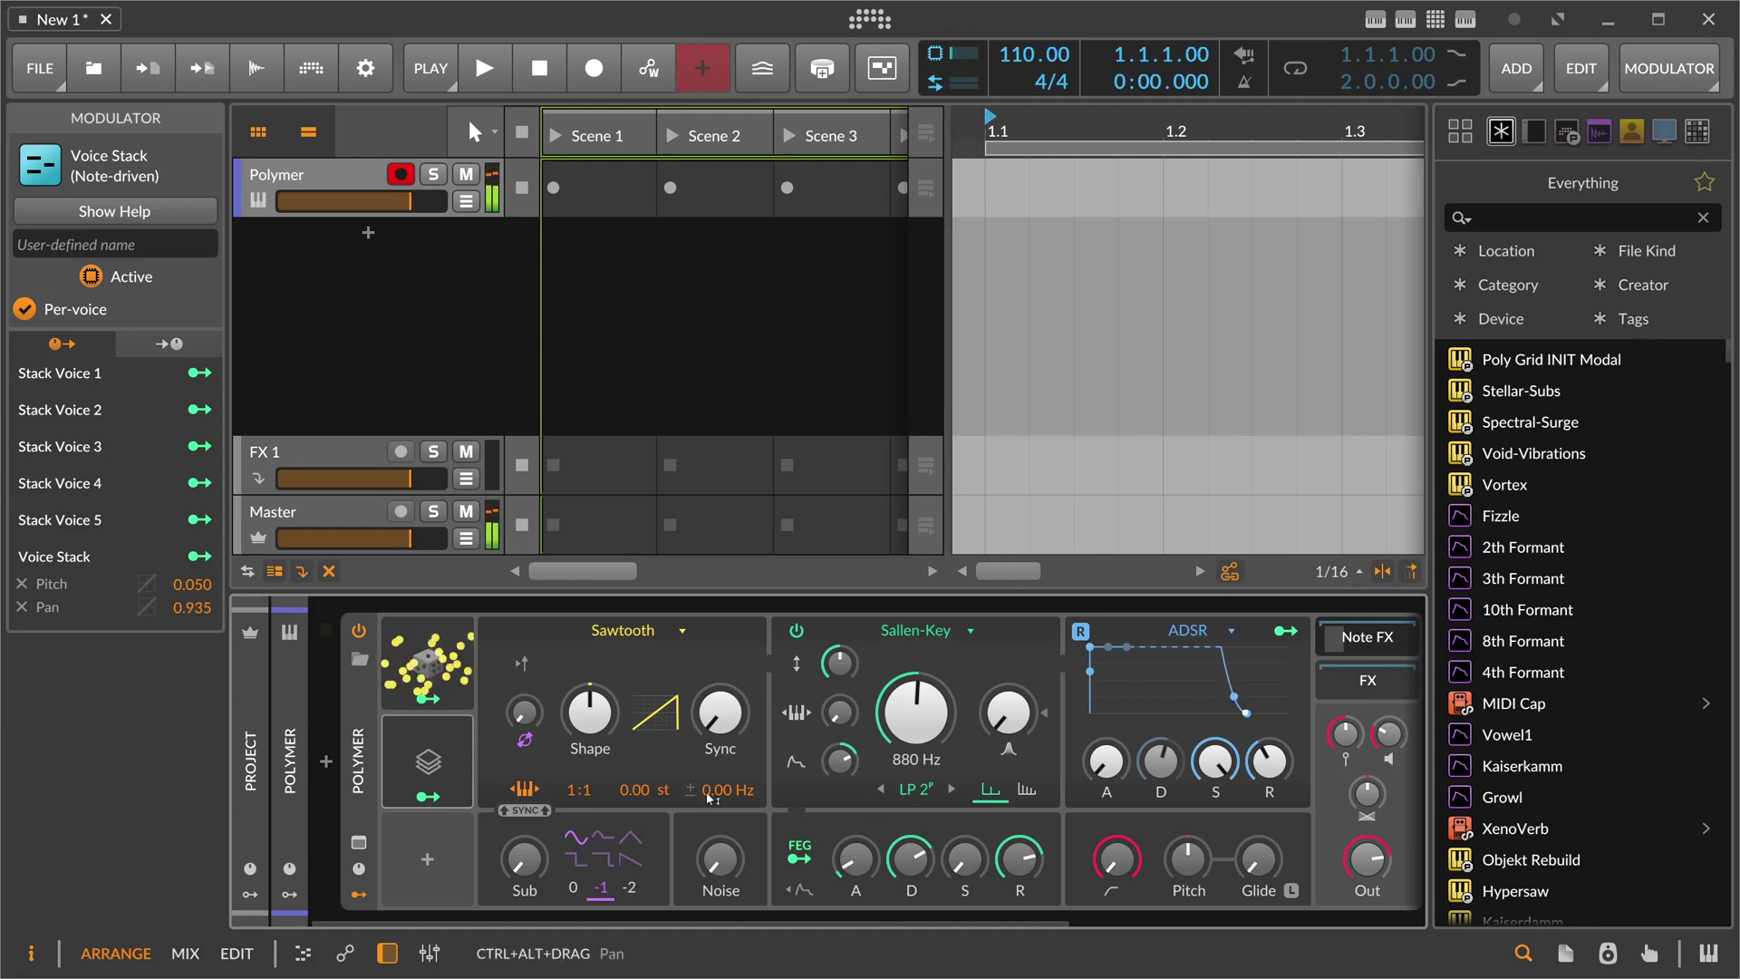
Step: Try a Random modulation of Pitch around 7.15 st, reduce it again, and set the Voice Stack modulation of Pitch to 0.400
click(428, 699)
drag(1188, 859, 1187, 845)
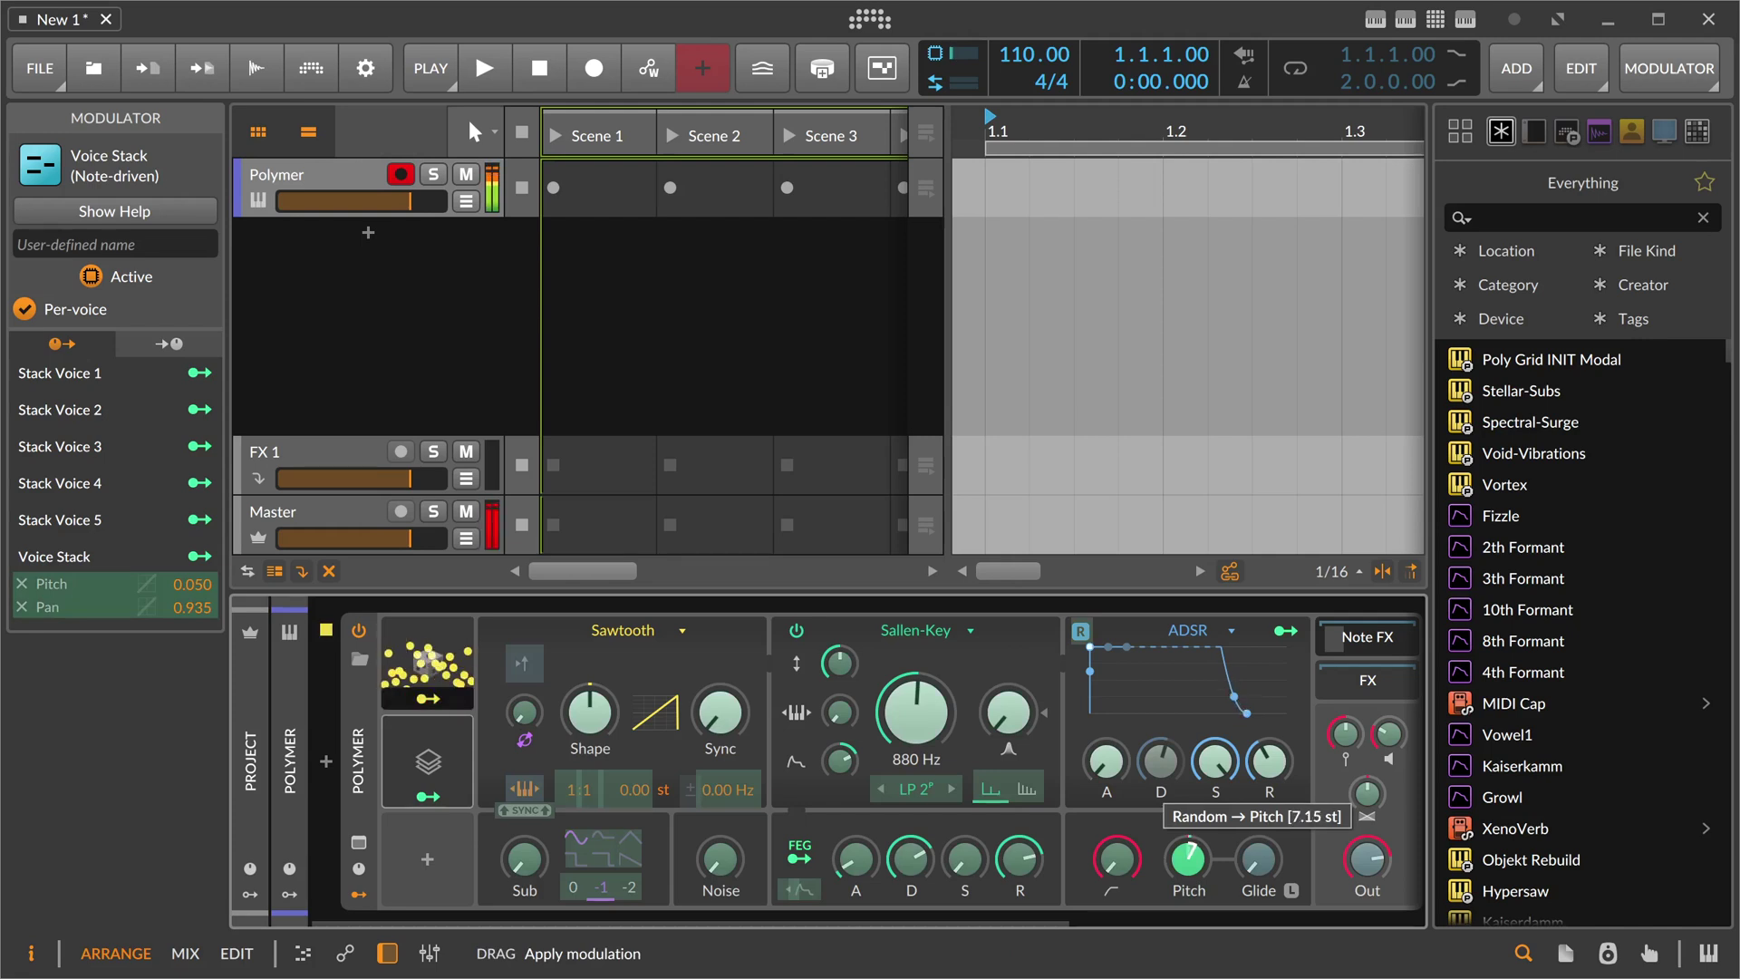
drag(1188, 858, 1189, 860)
click(428, 795)
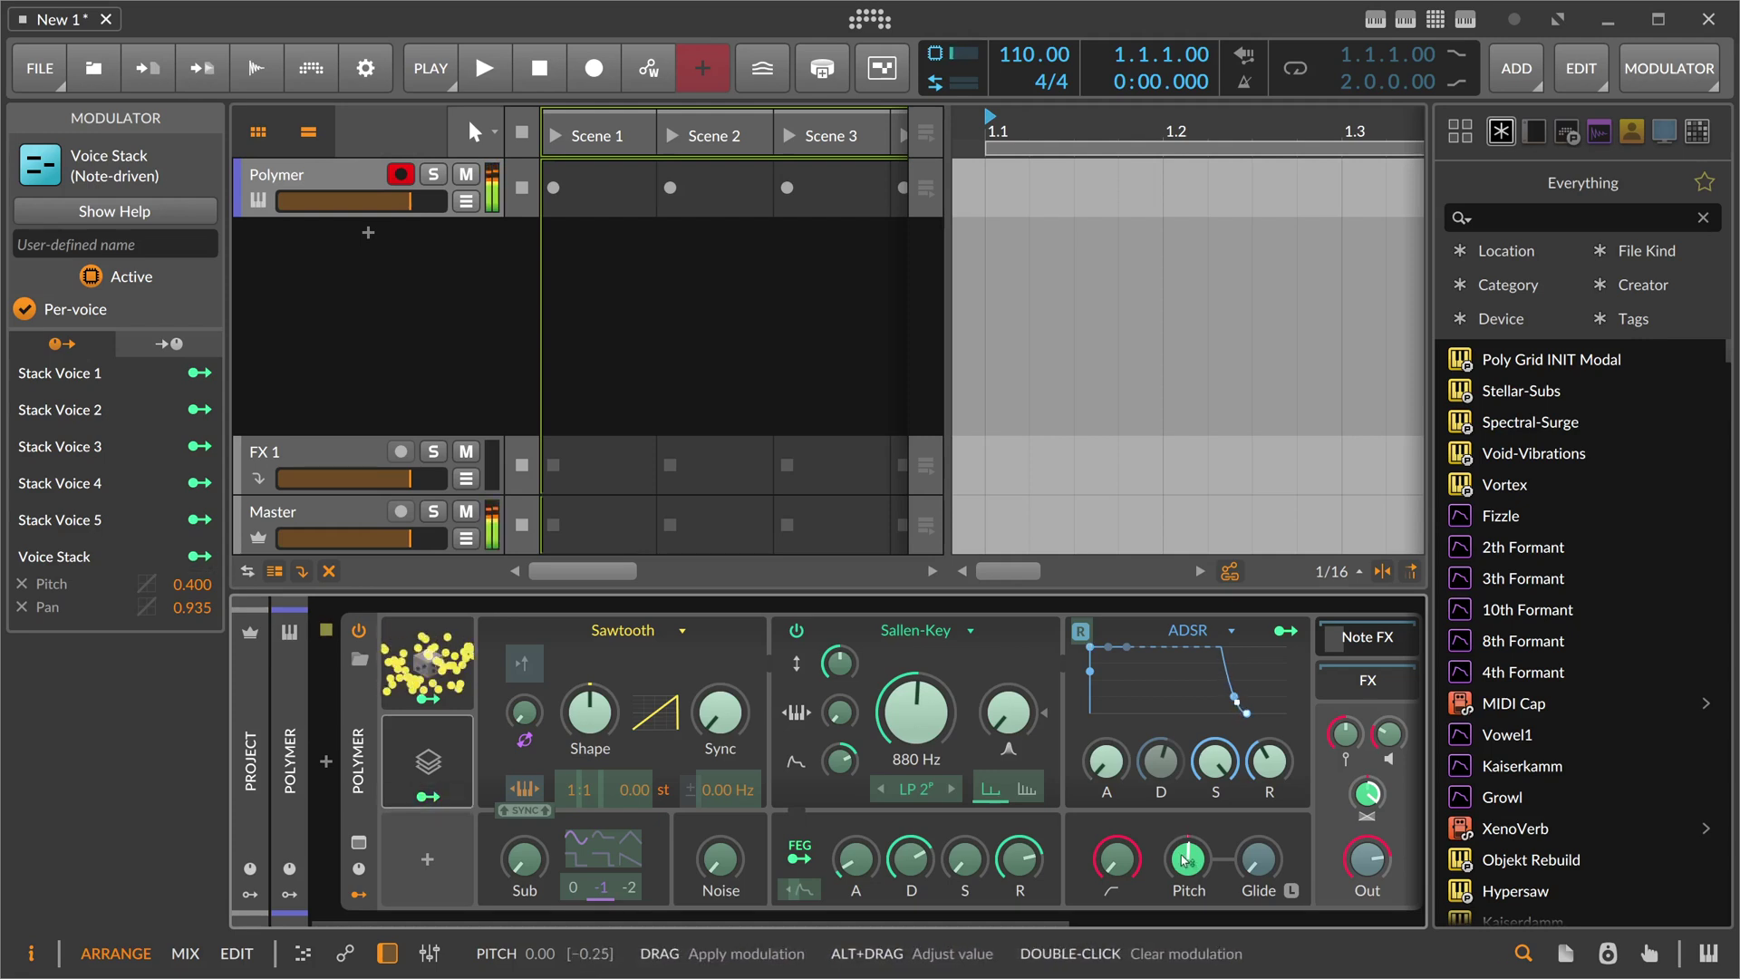
click(430, 797)
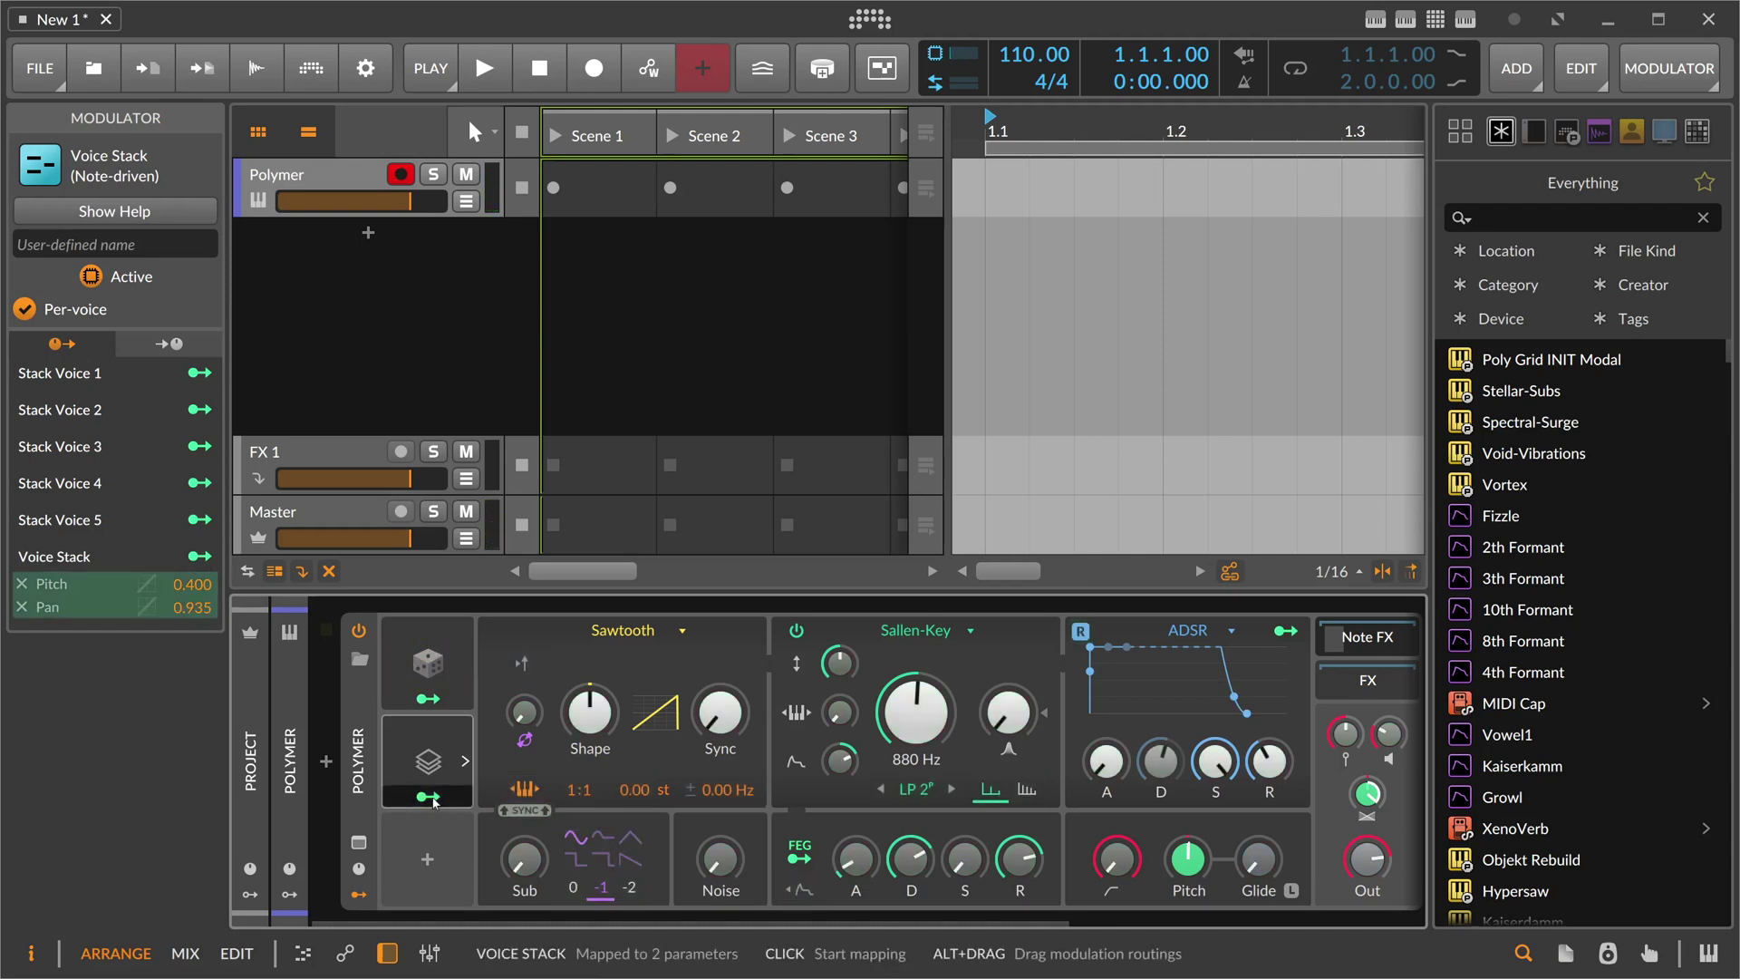
Step: Switch Polymer's oscillator from Sawtooth to Swarm, lower its Spread and raise its Skirt
click(624, 634)
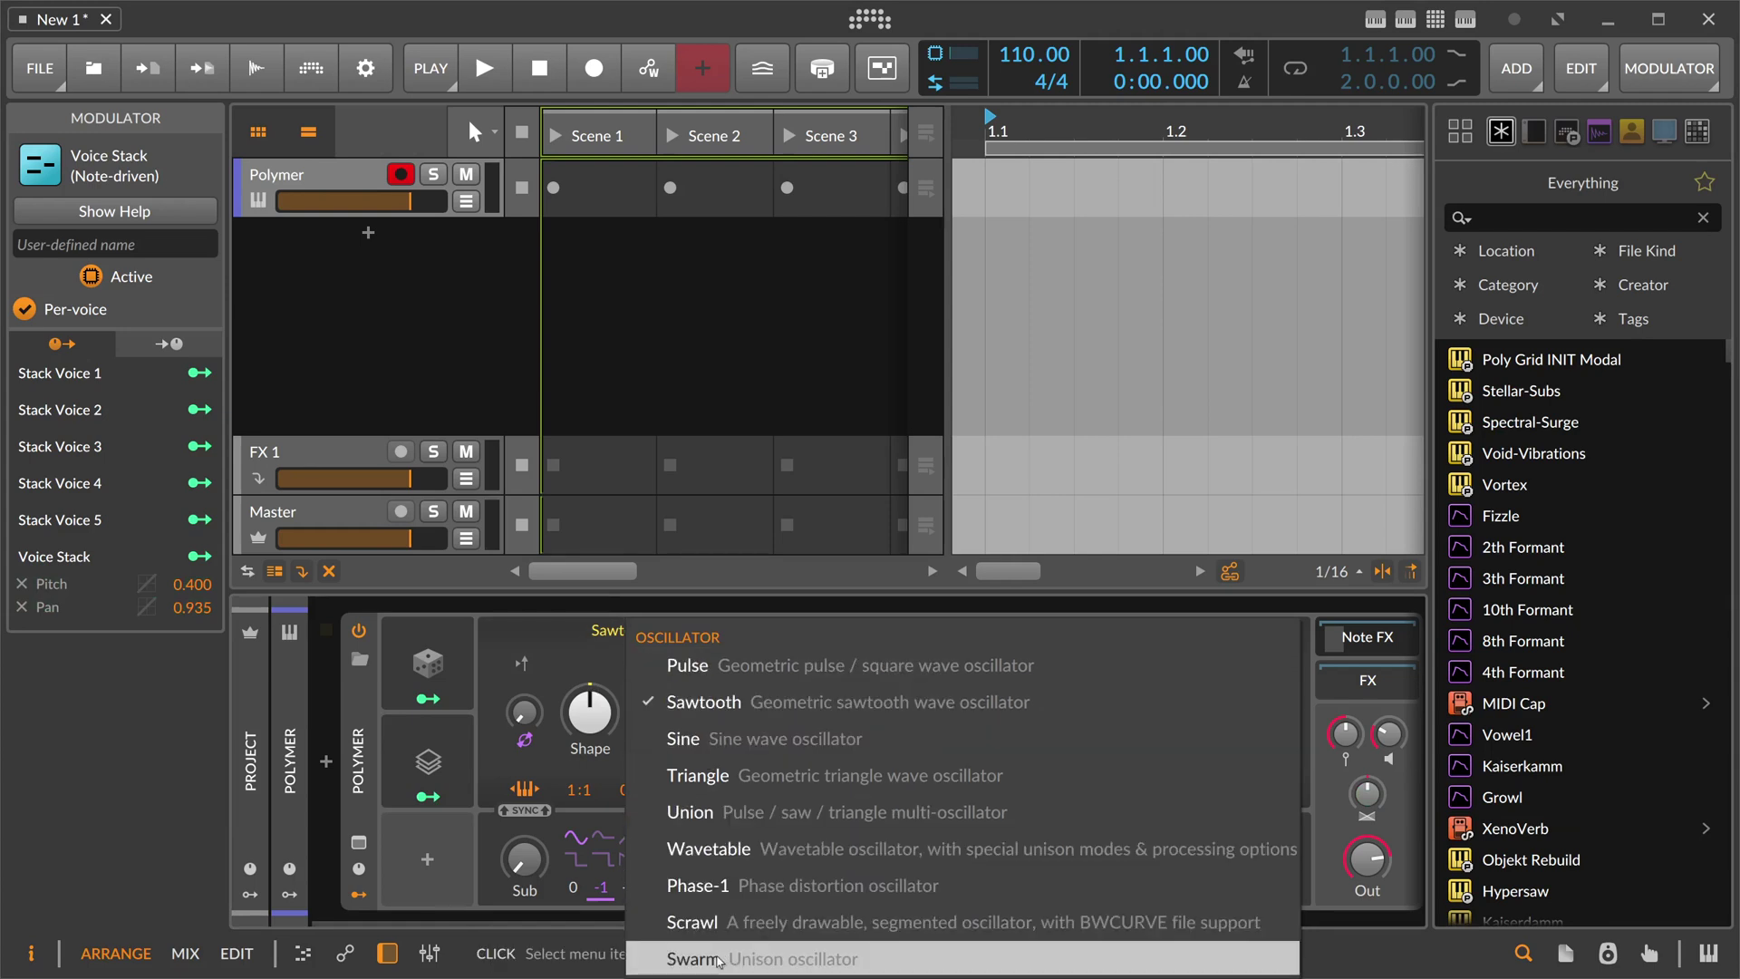
click(719, 960)
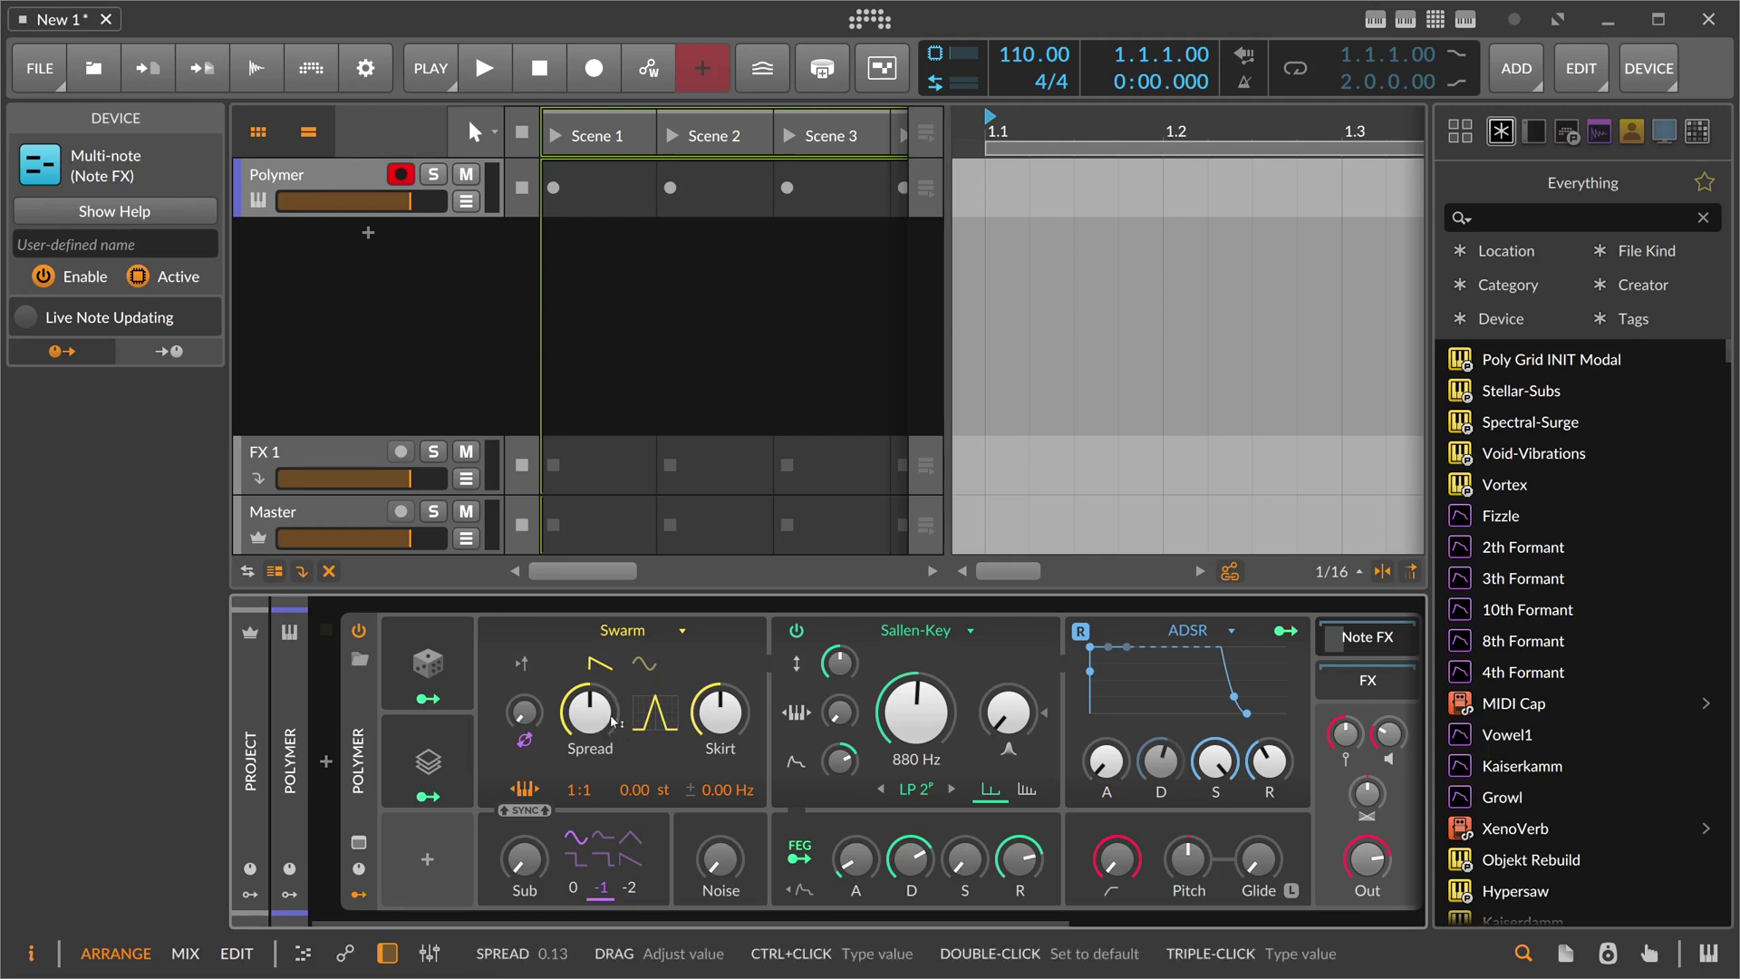
drag(613, 721, 612, 806)
drag(714, 714, 714, 653)
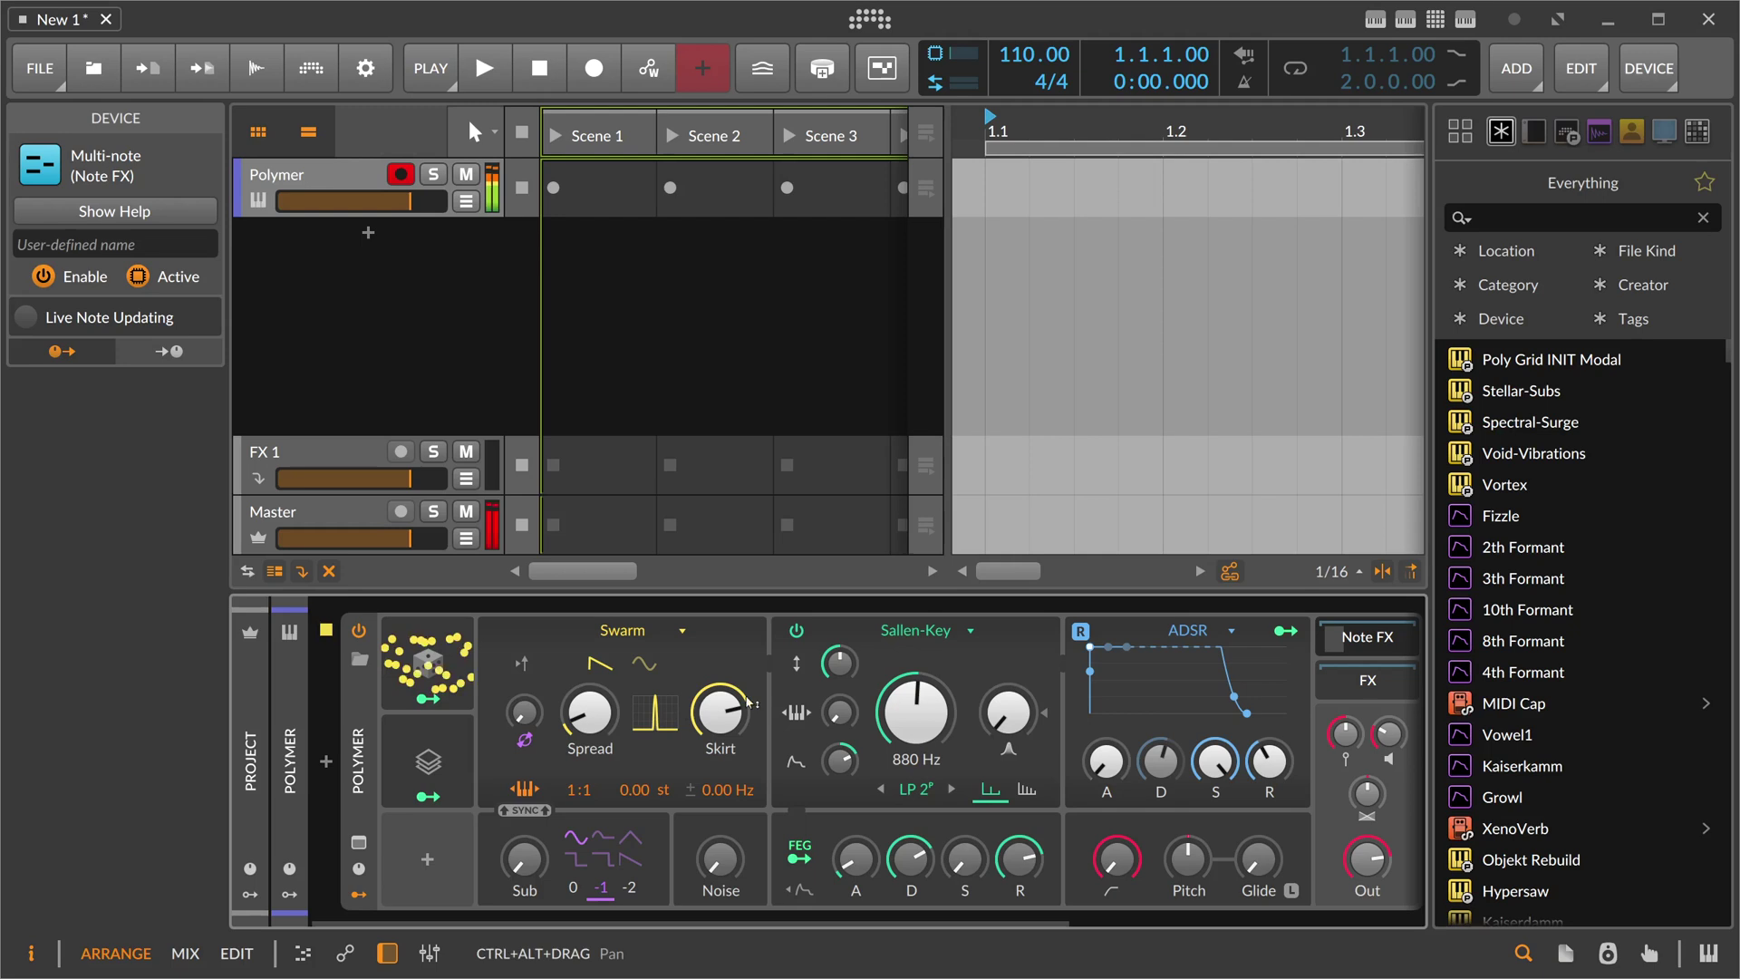
Step: Raise the Swarm oscillator's Spread and bring its Skirt to -41.0 %
drag(589, 712, 589, 685)
drag(720, 712, 719, 820)
mouse_move(589, 712)
mouse_down()
mouse_move(589, 754)
mouse_move(589, 648)
mouse_move(589, 696)
mouse_up()
drag(719, 711, 719, 697)
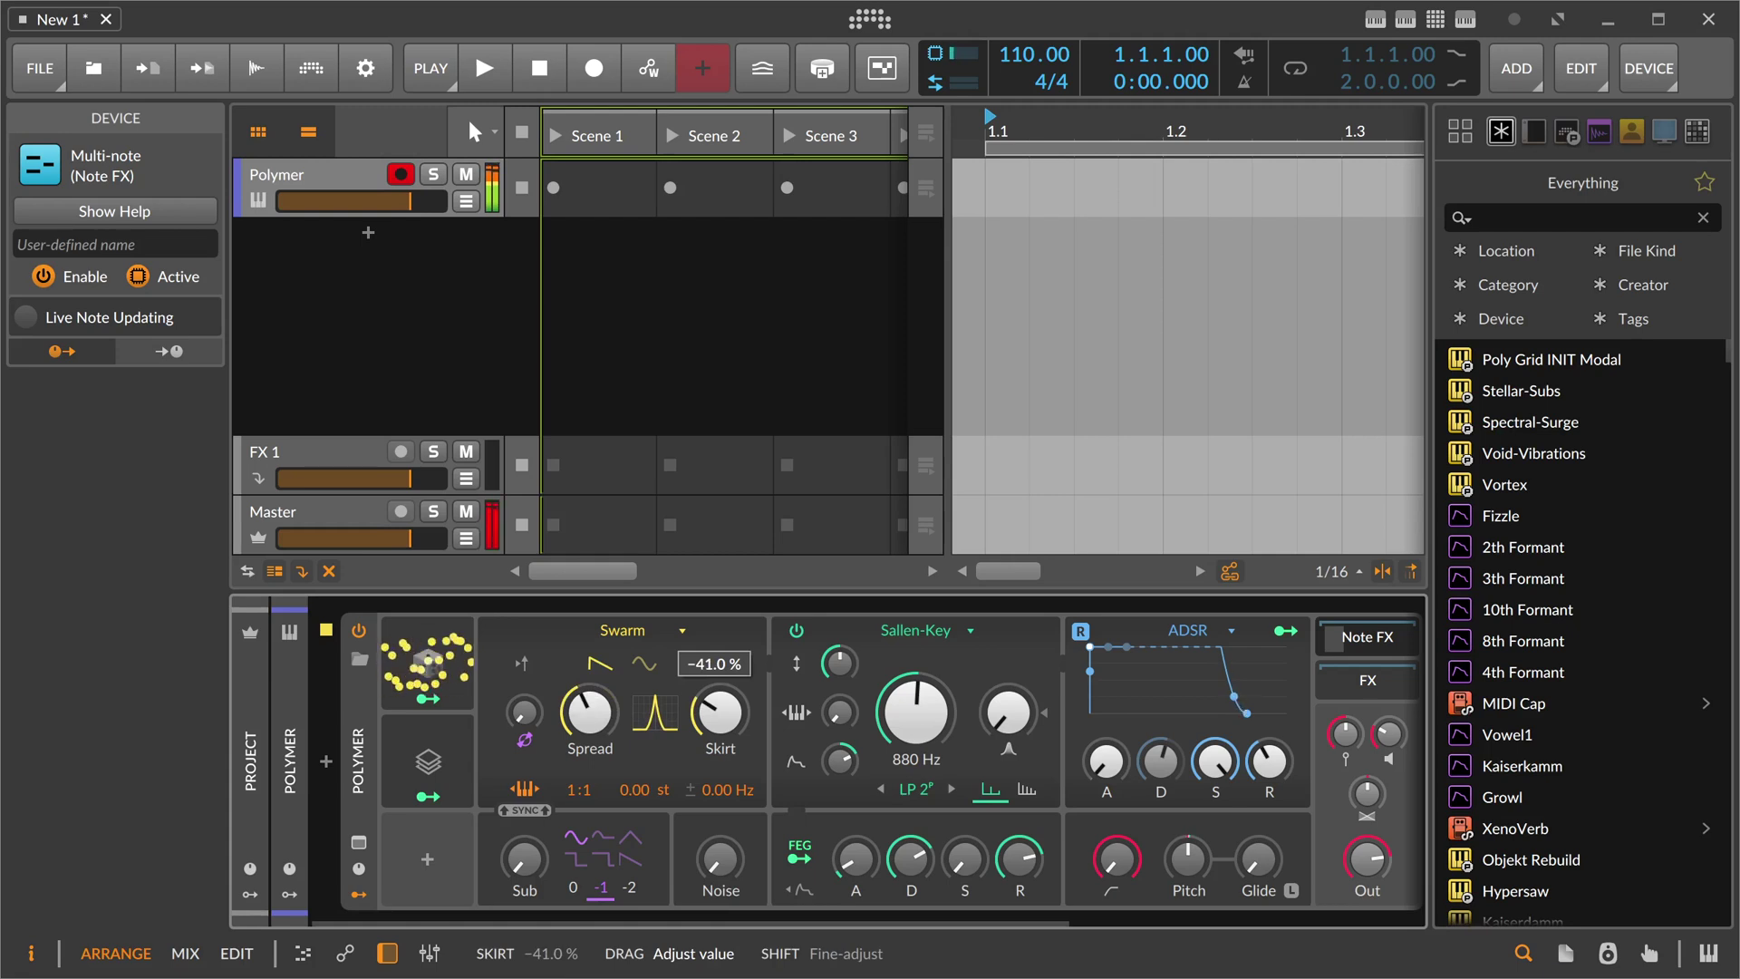
drag(696, 714, 696, 714)
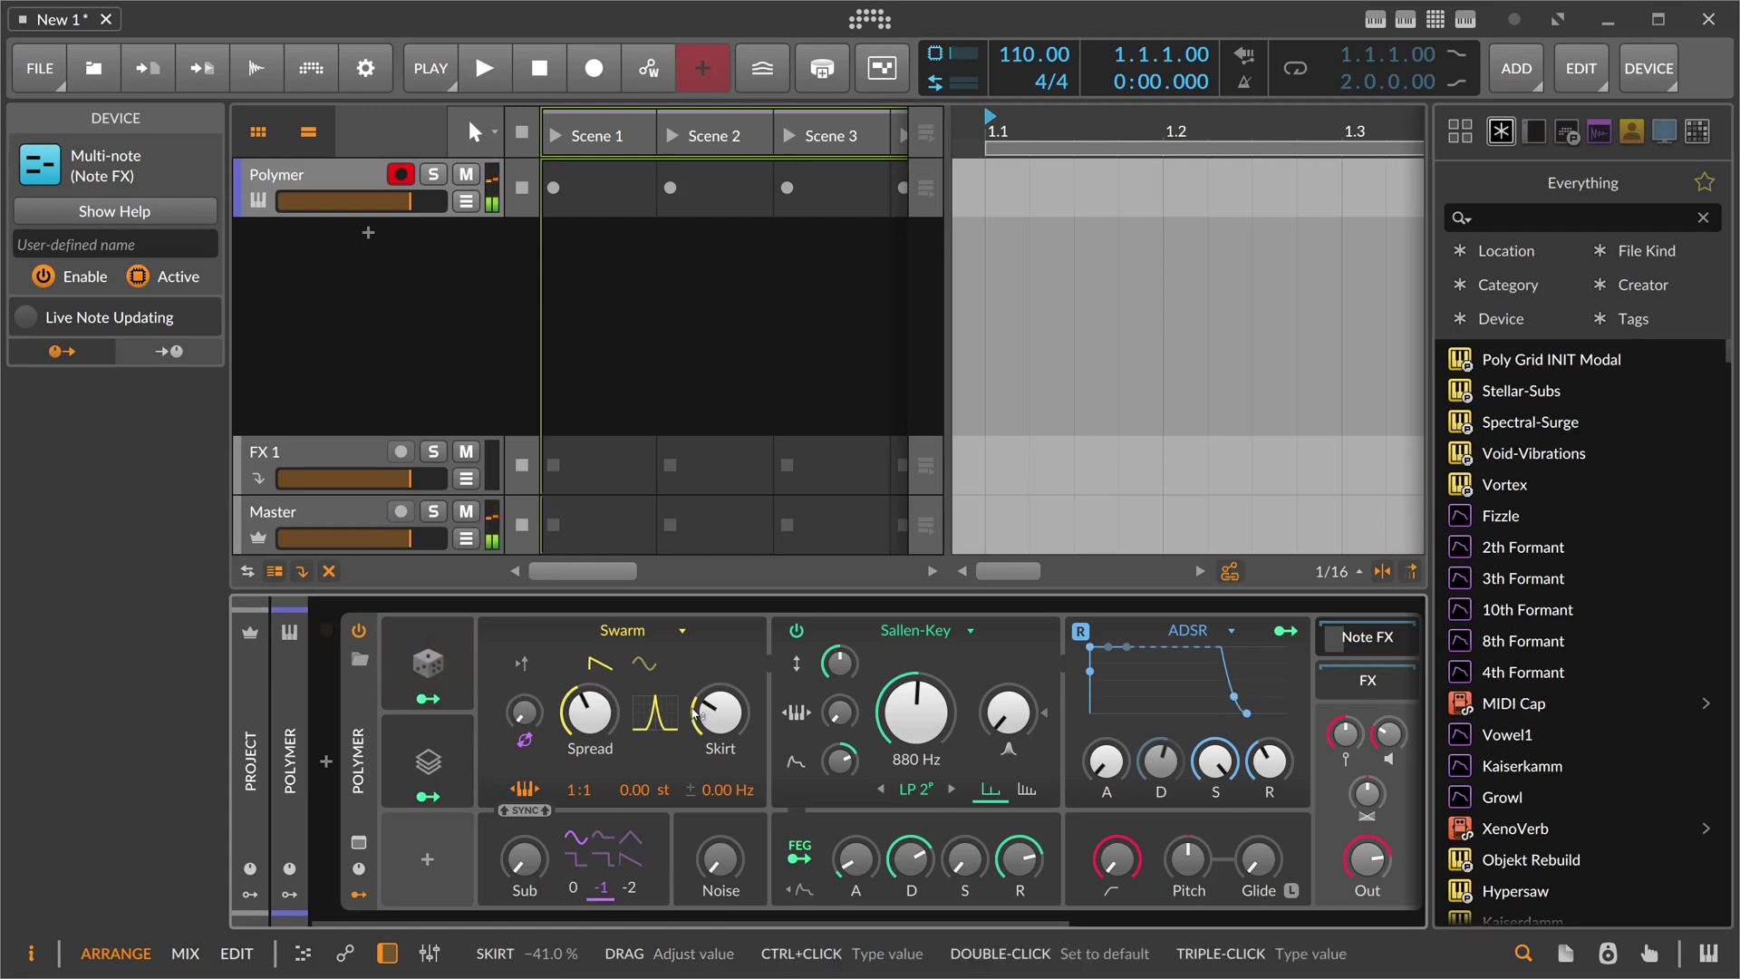
Step: Change Polymer's oscillator to Wavetable
click(625, 630)
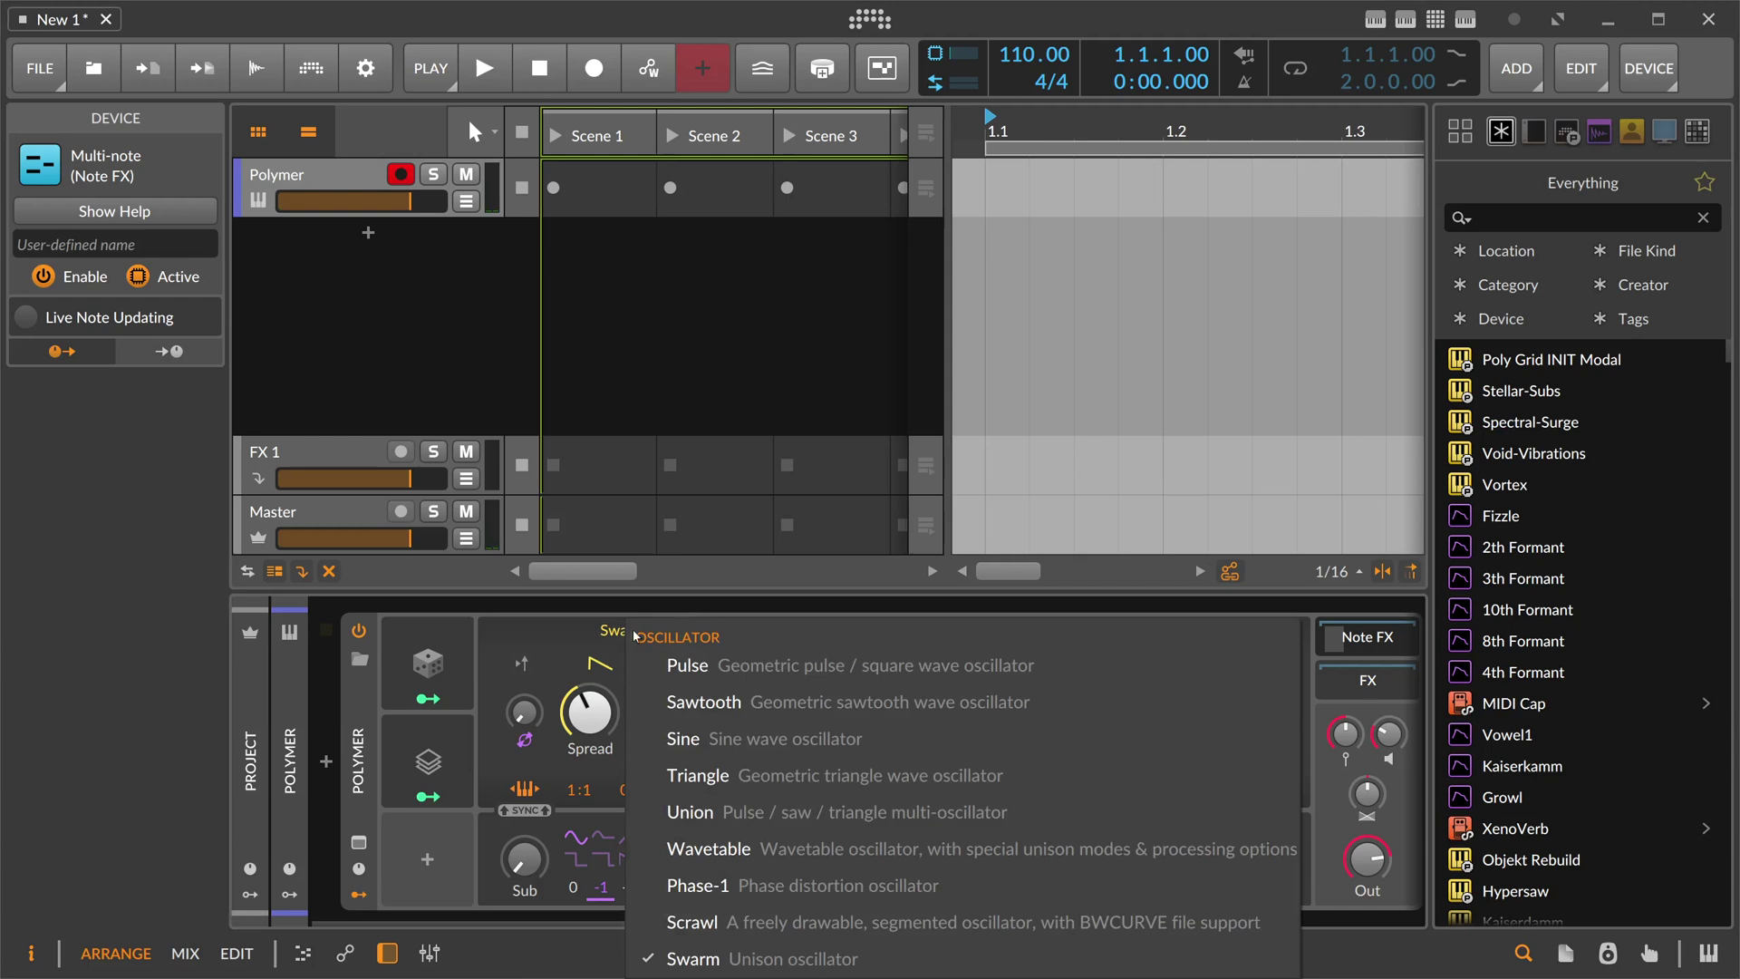
click(716, 858)
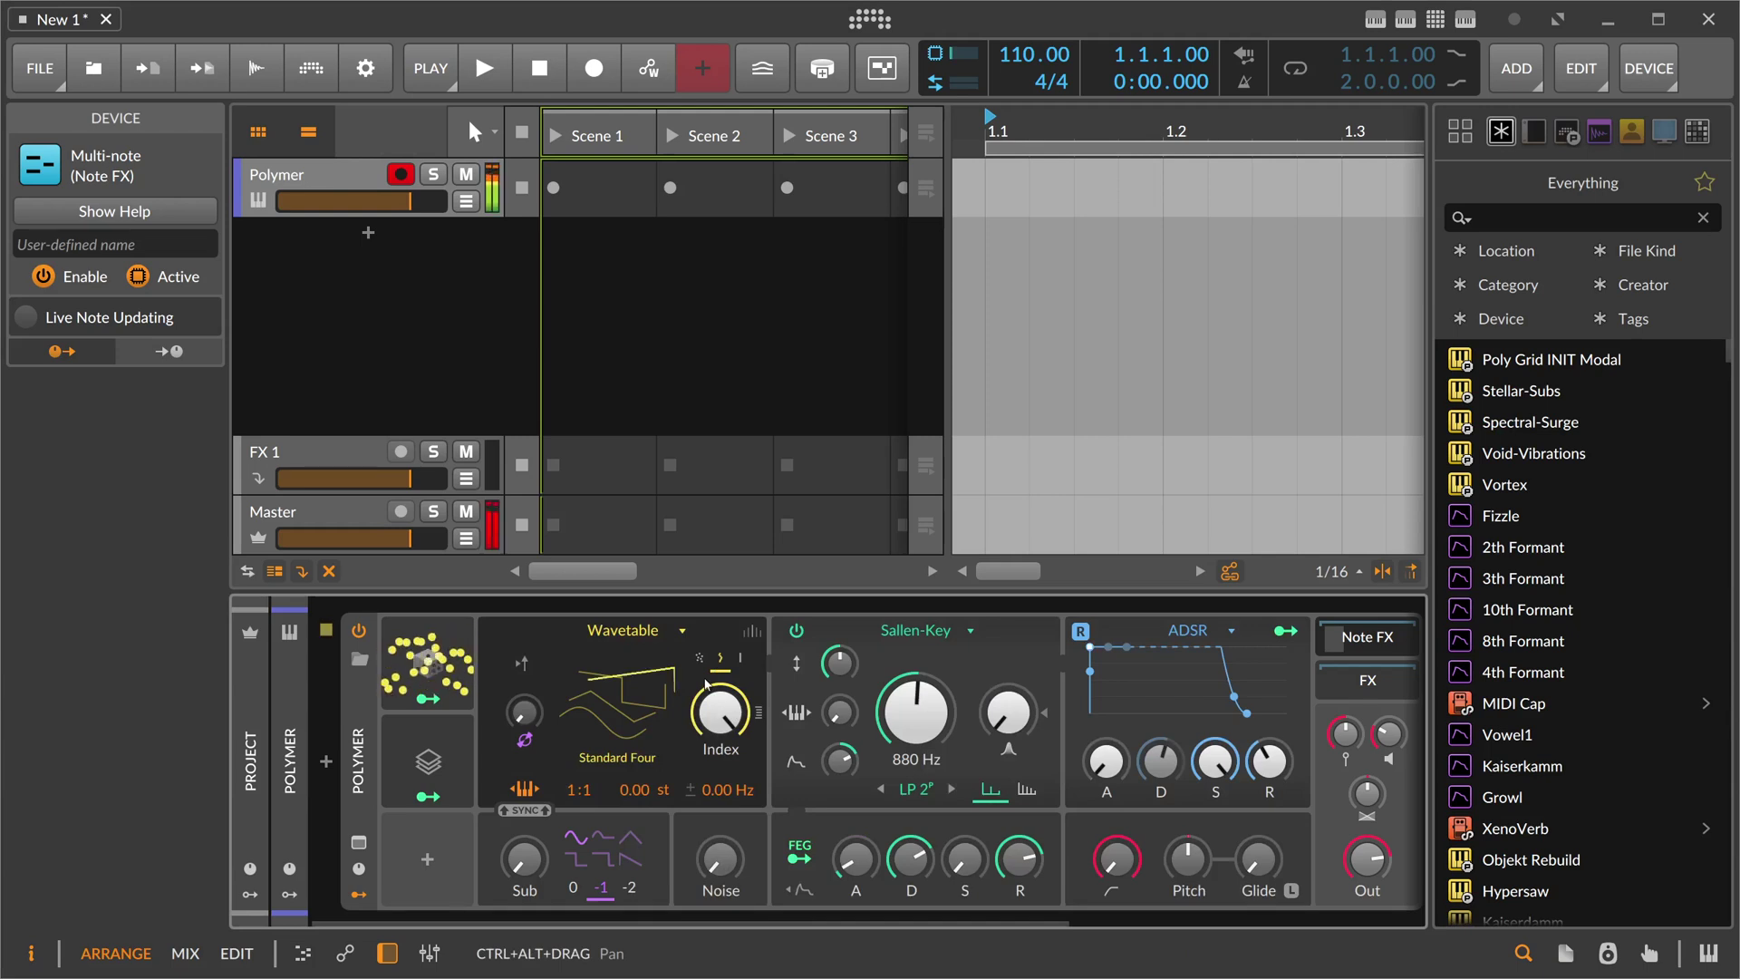
Step: Try 16 unison voices in Fat mode on the Wavetable oscillator and adjust the unison Detune
click(751, 630)
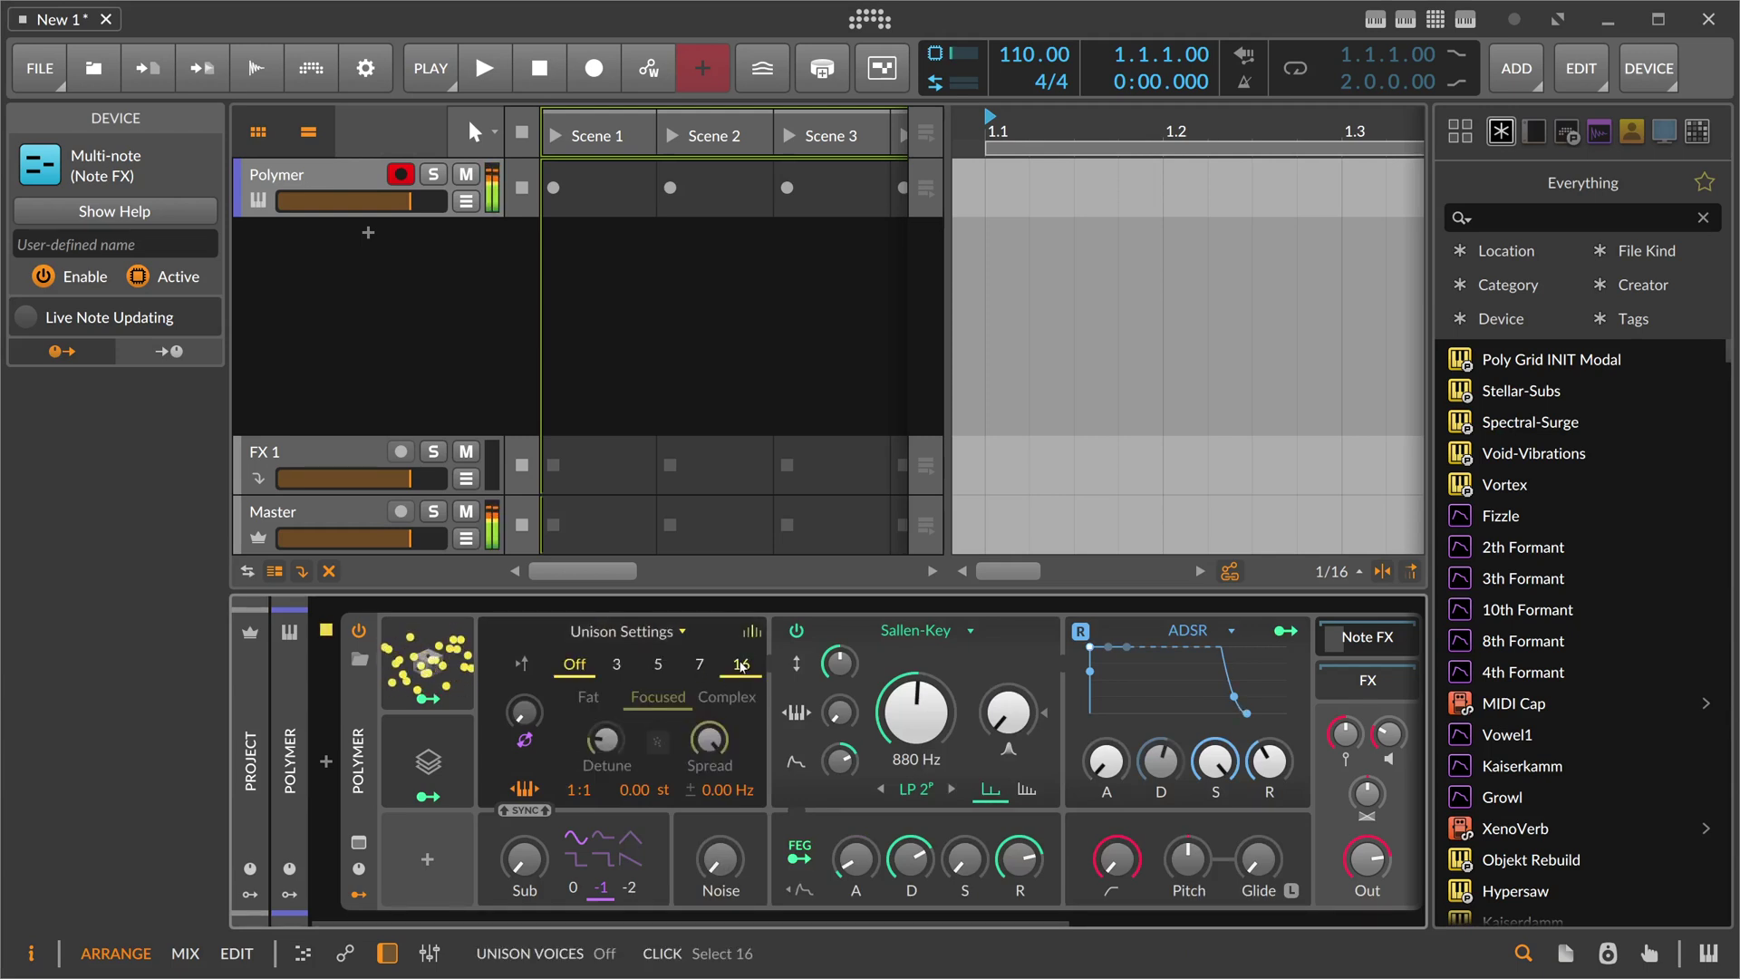
click(741, 666)
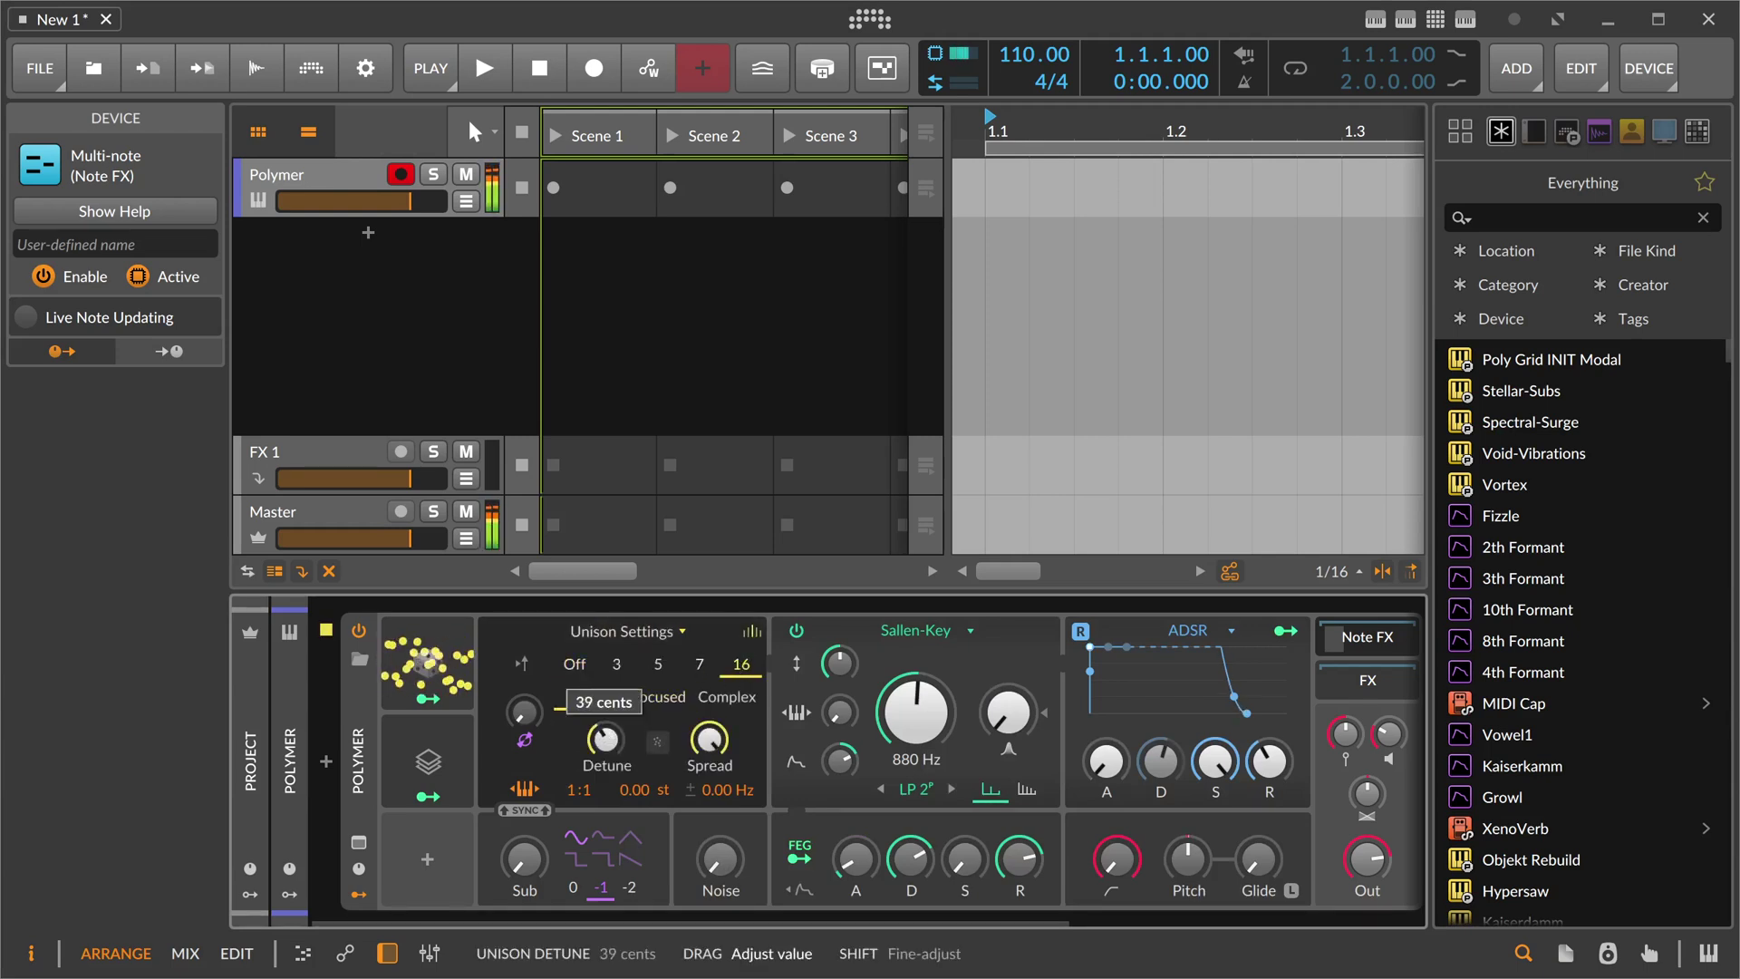
drag(605, 740, 605, 772)
Step: Set the number of Voices for the Polymer synth to 33
click(366, 705)
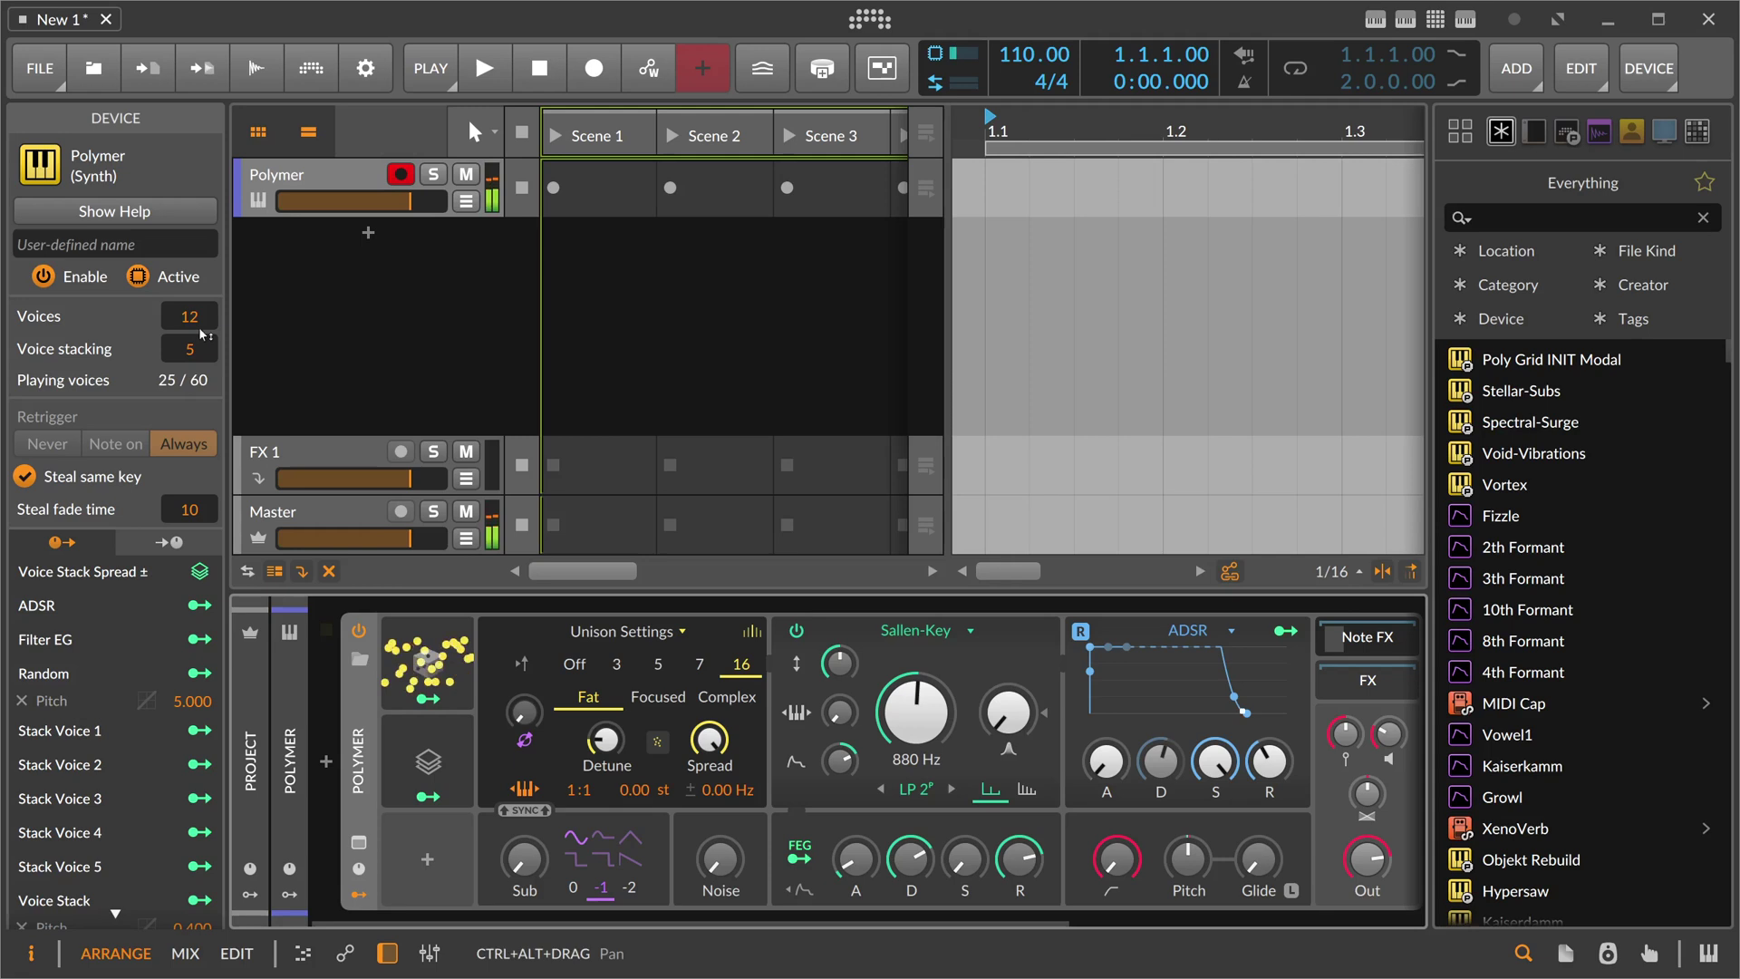
mouse_move(192, 317)
mouse_down()
mouse_move(192, 299)
mouse_move(194, 315)
mouse_up()
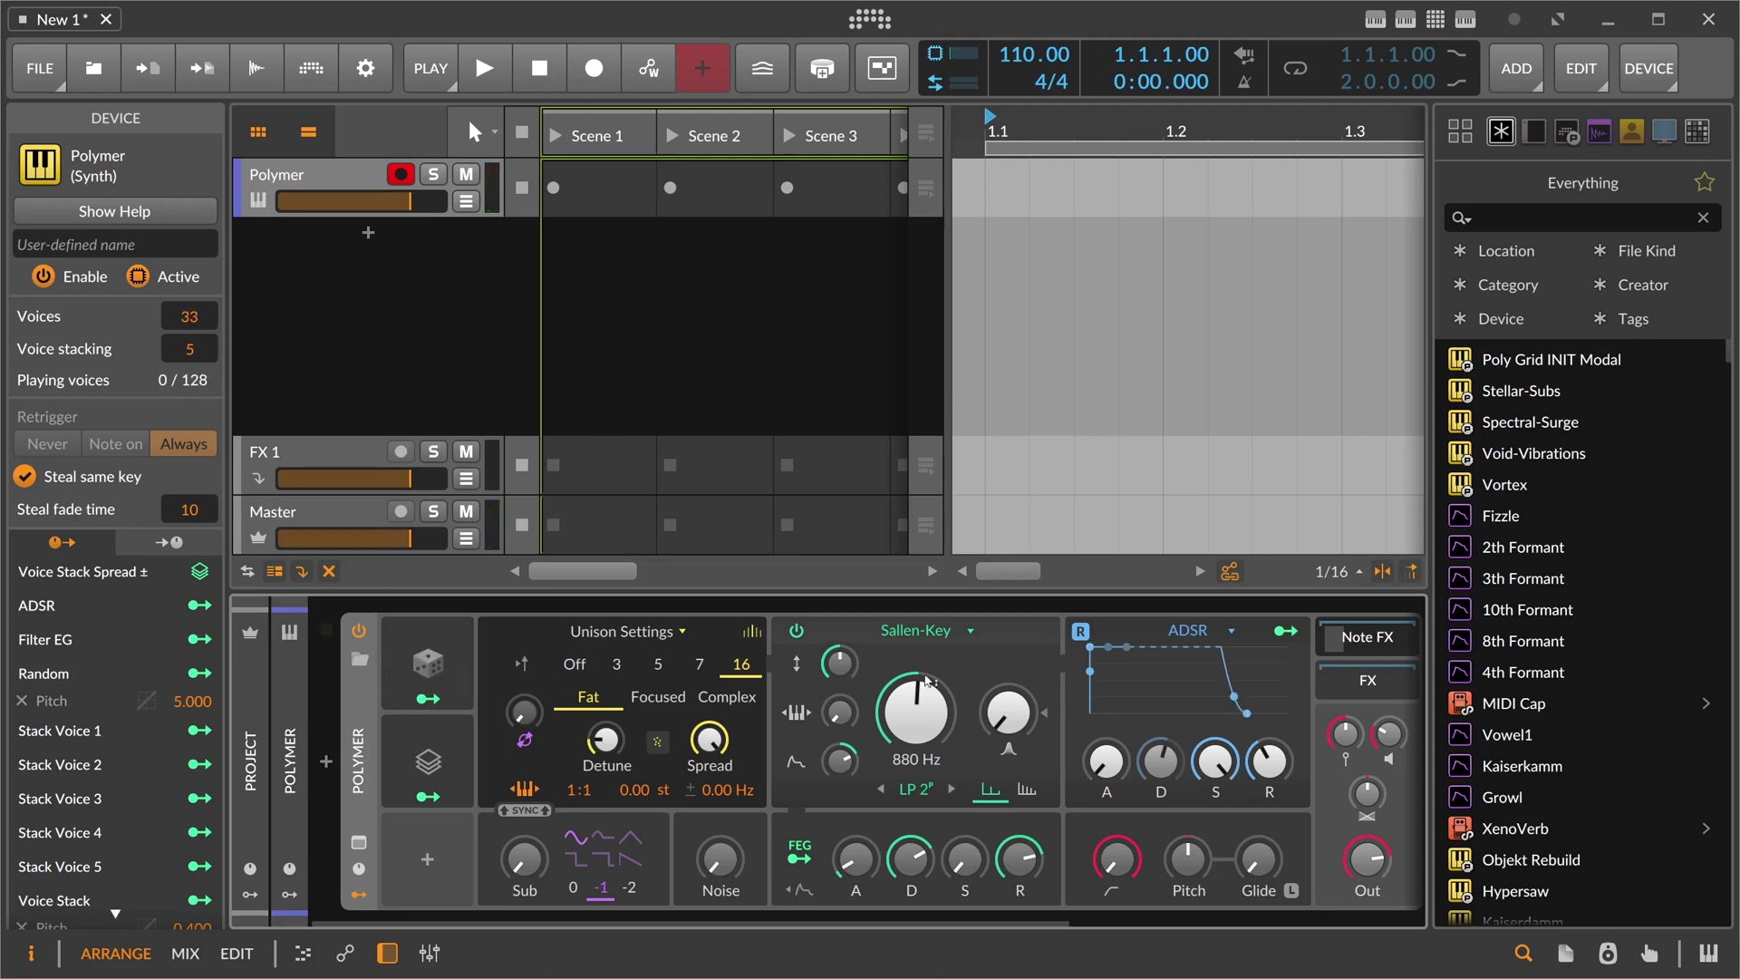
scroll(868, 910, right, 3)
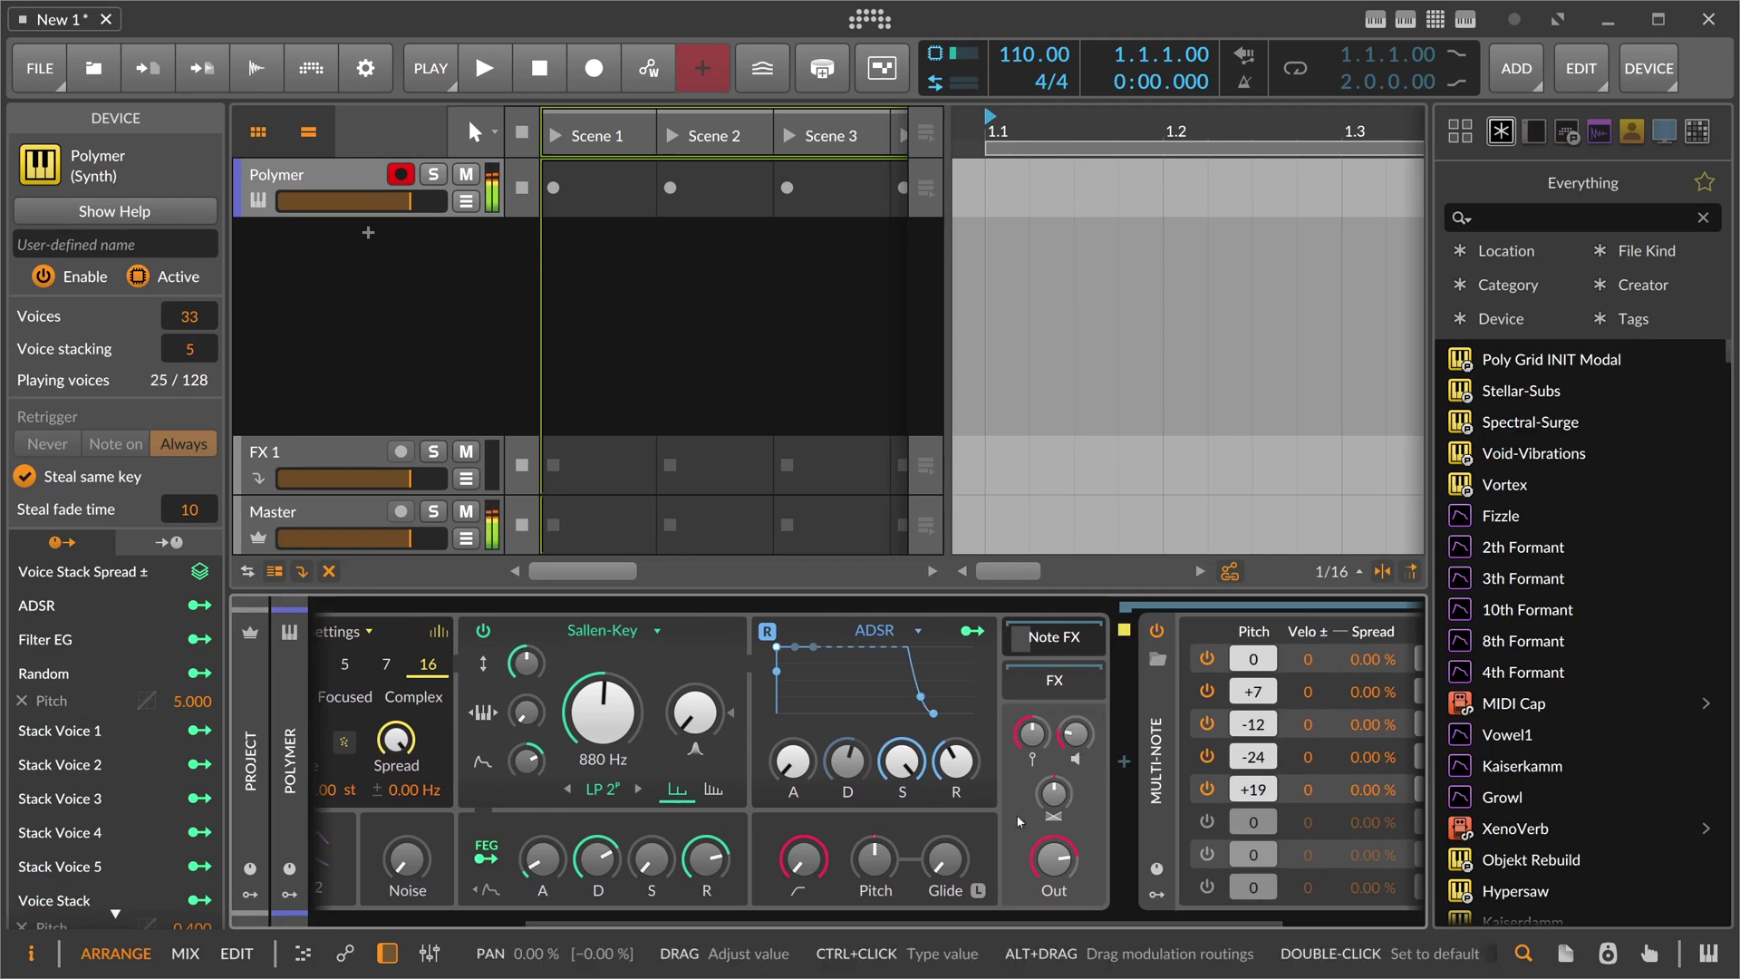
scroll(870, 917, left, 3)
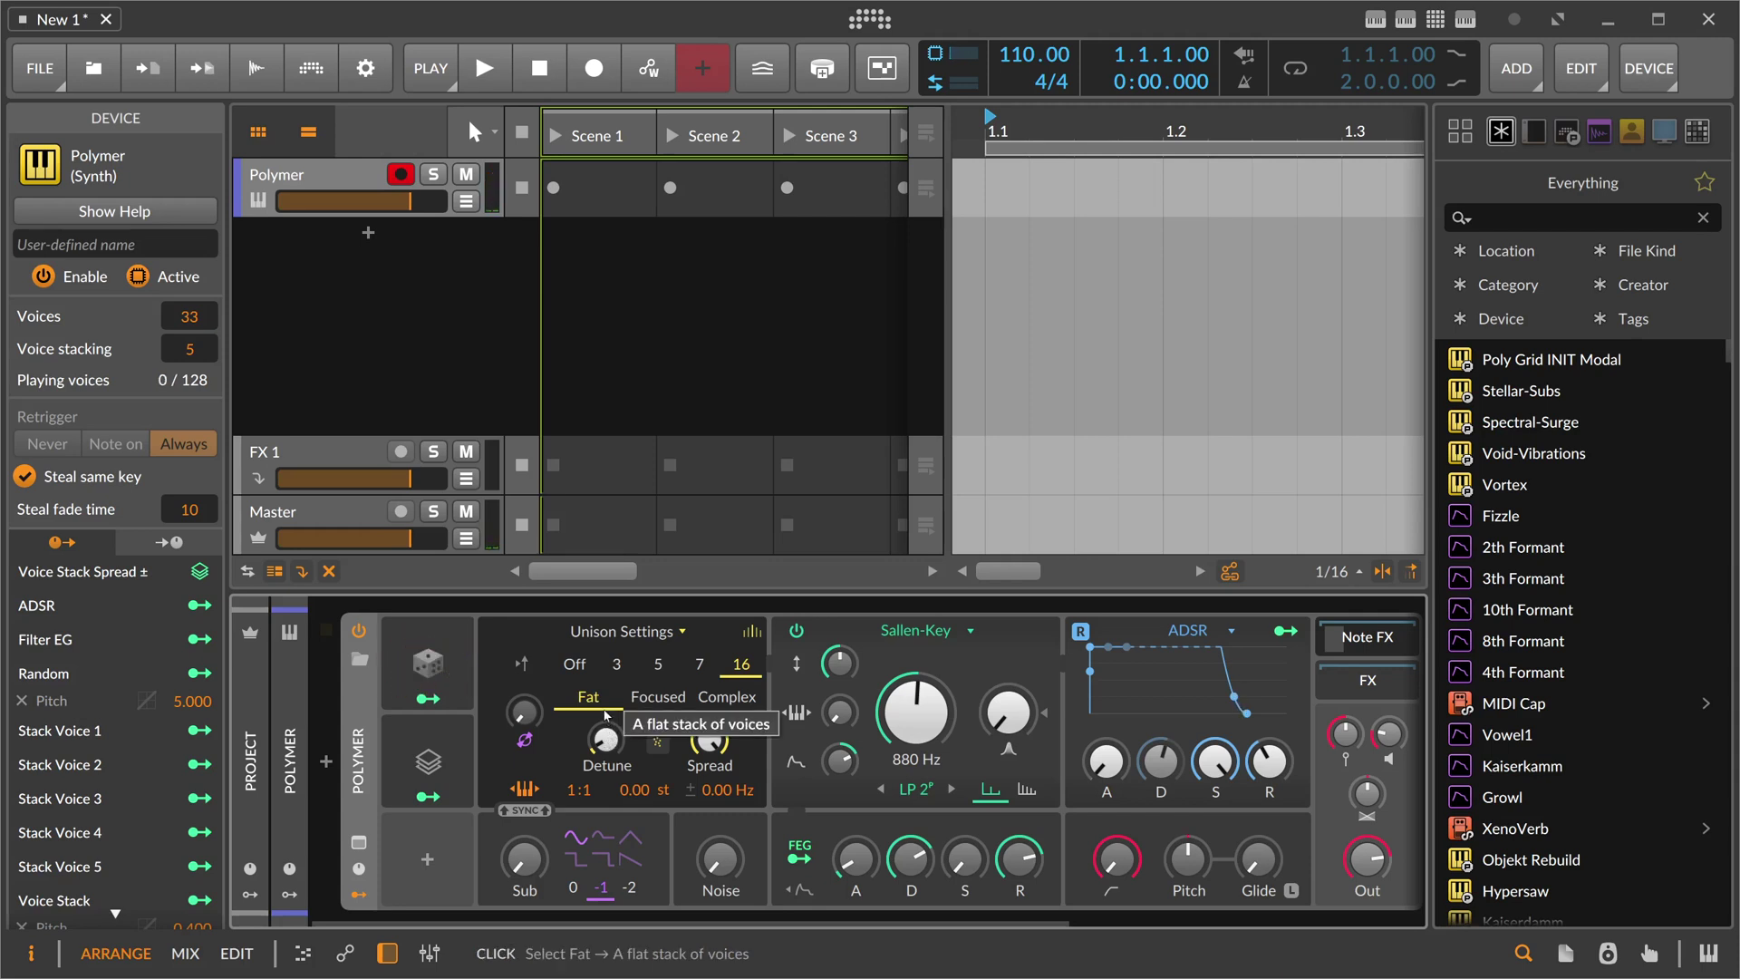
Step: Close the unison settings and change Polymer's oscillator back to Sawtooth
click(748, 632)
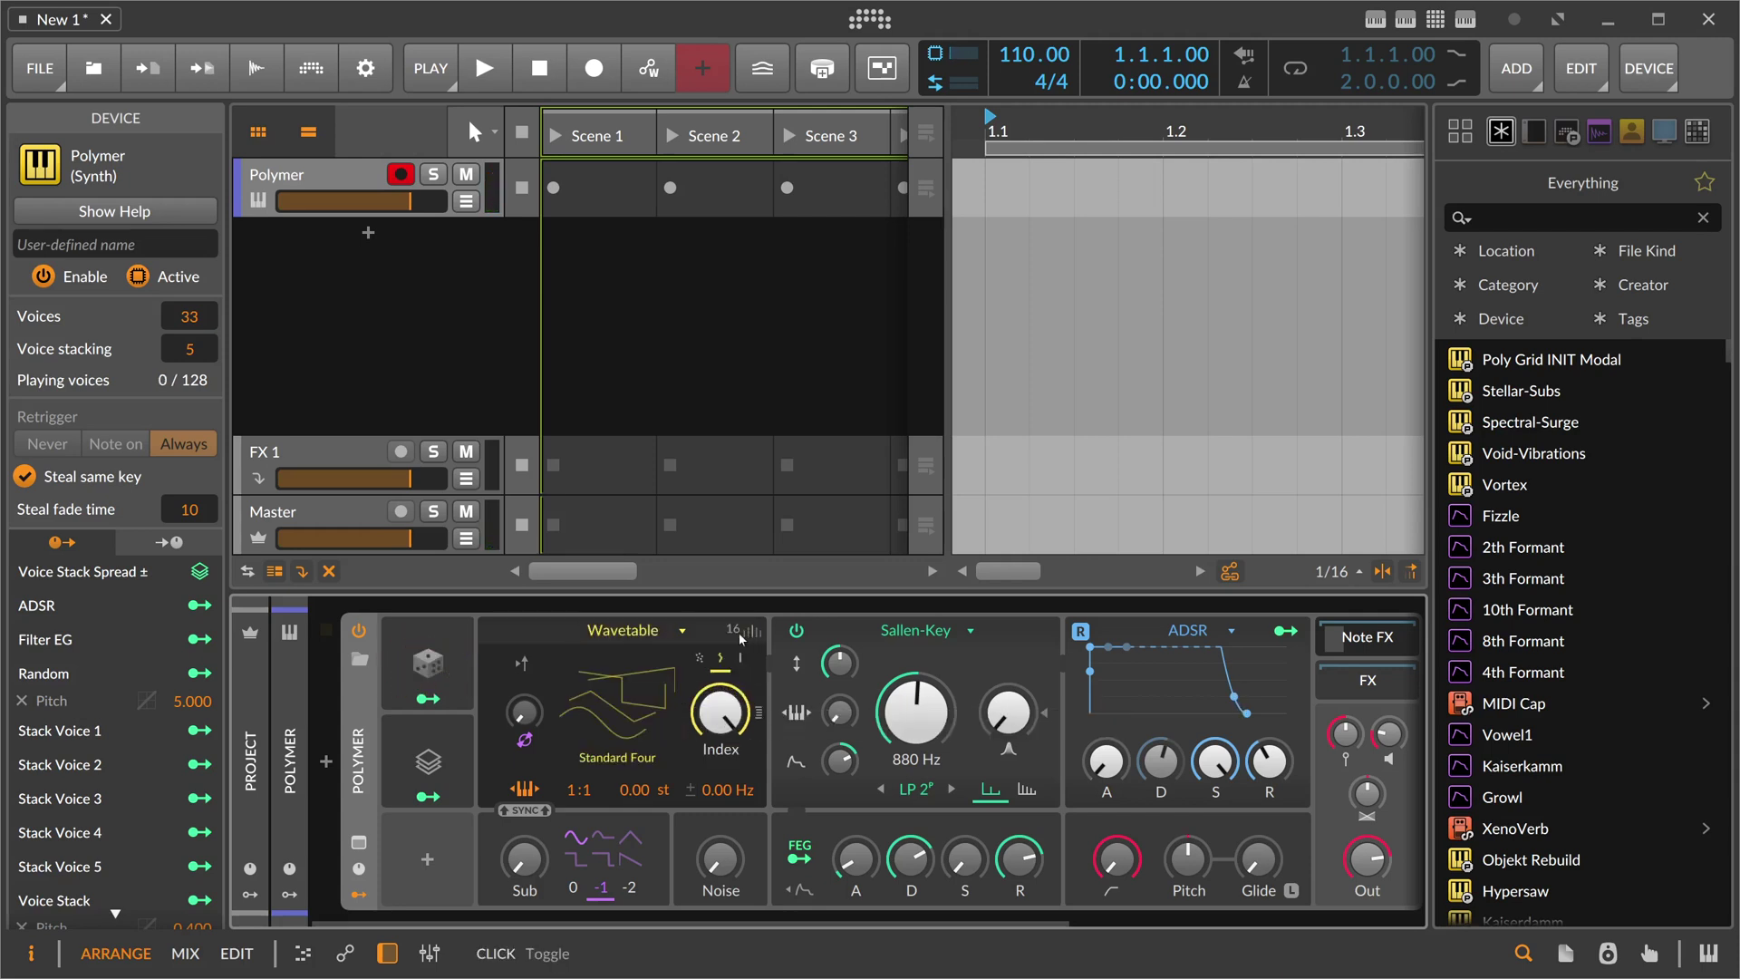
click(678, 631)
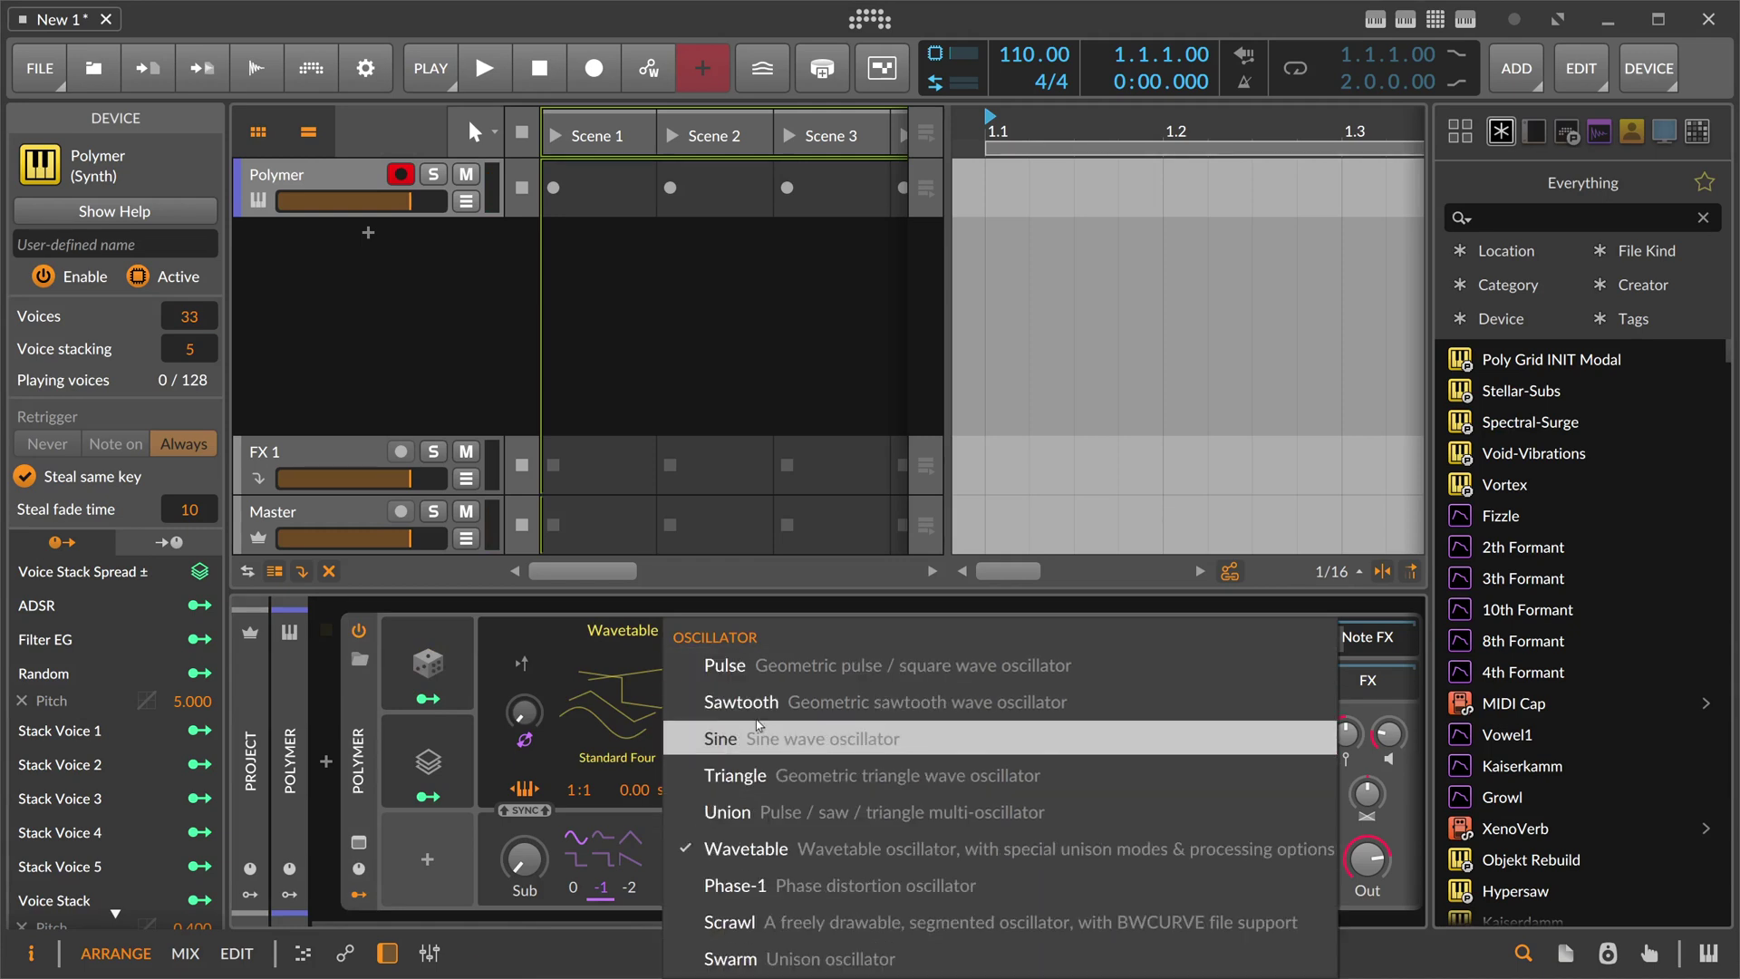
click(706, 703)
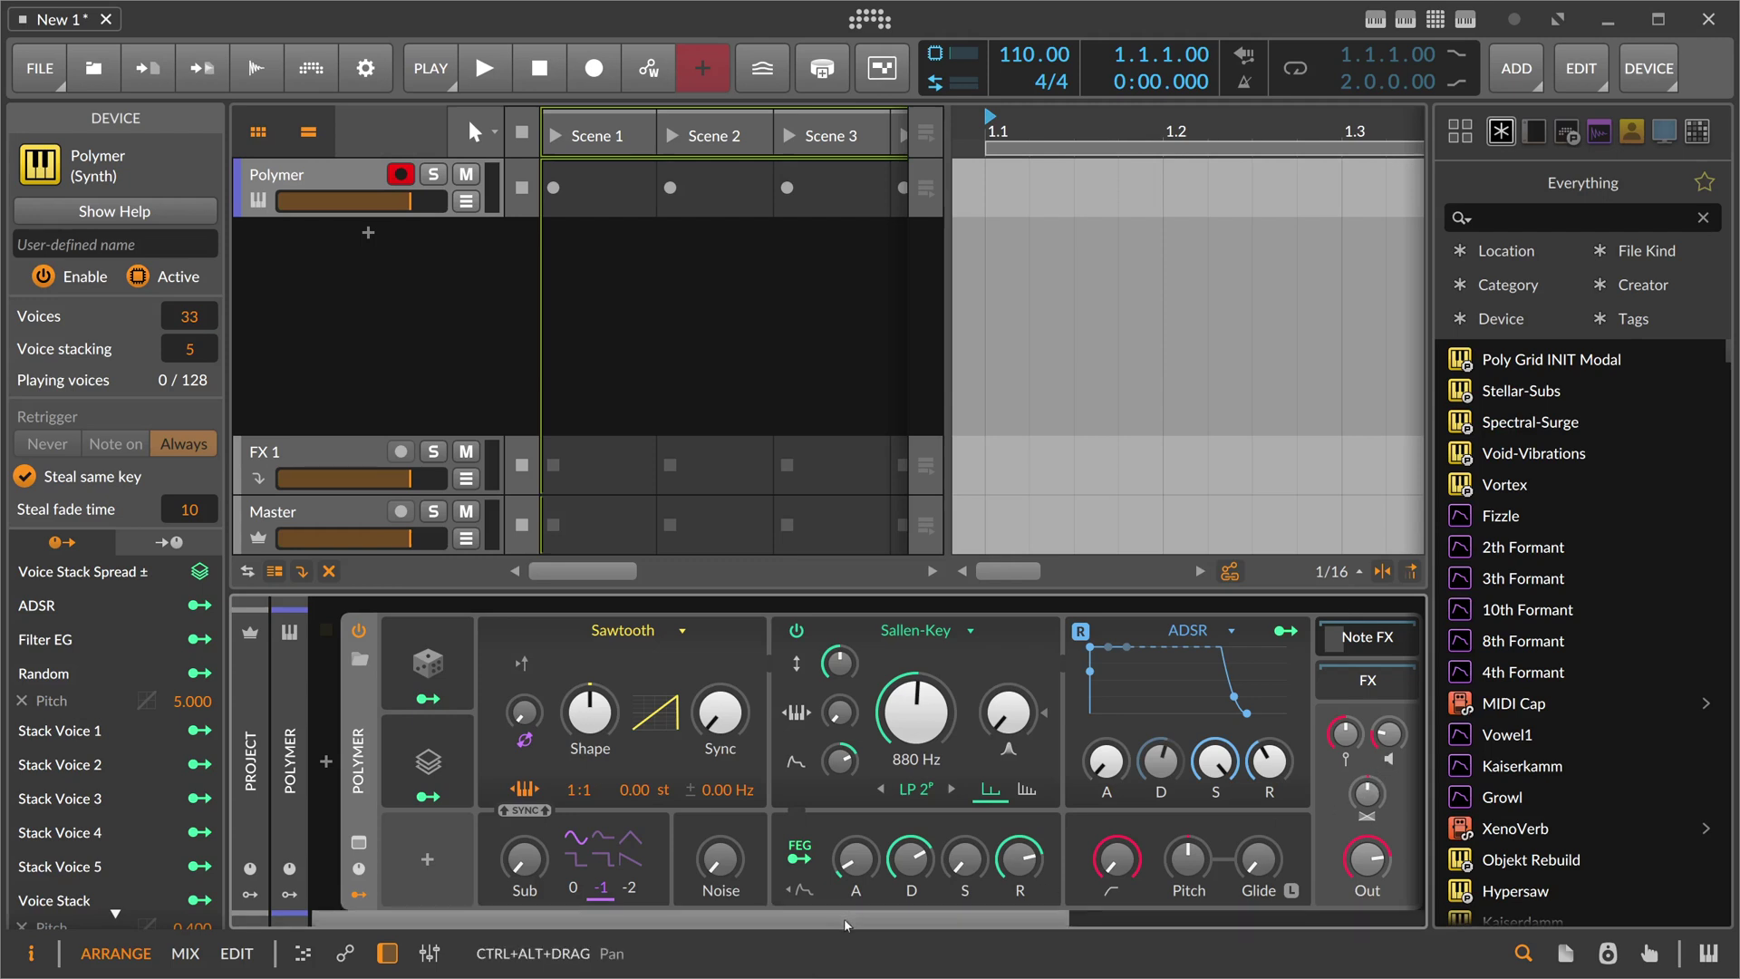
Step: Disable the -24 note in Multi-note and enable the sixth note with a pitch offset of +12
scroll(1189, 915, right, 5)
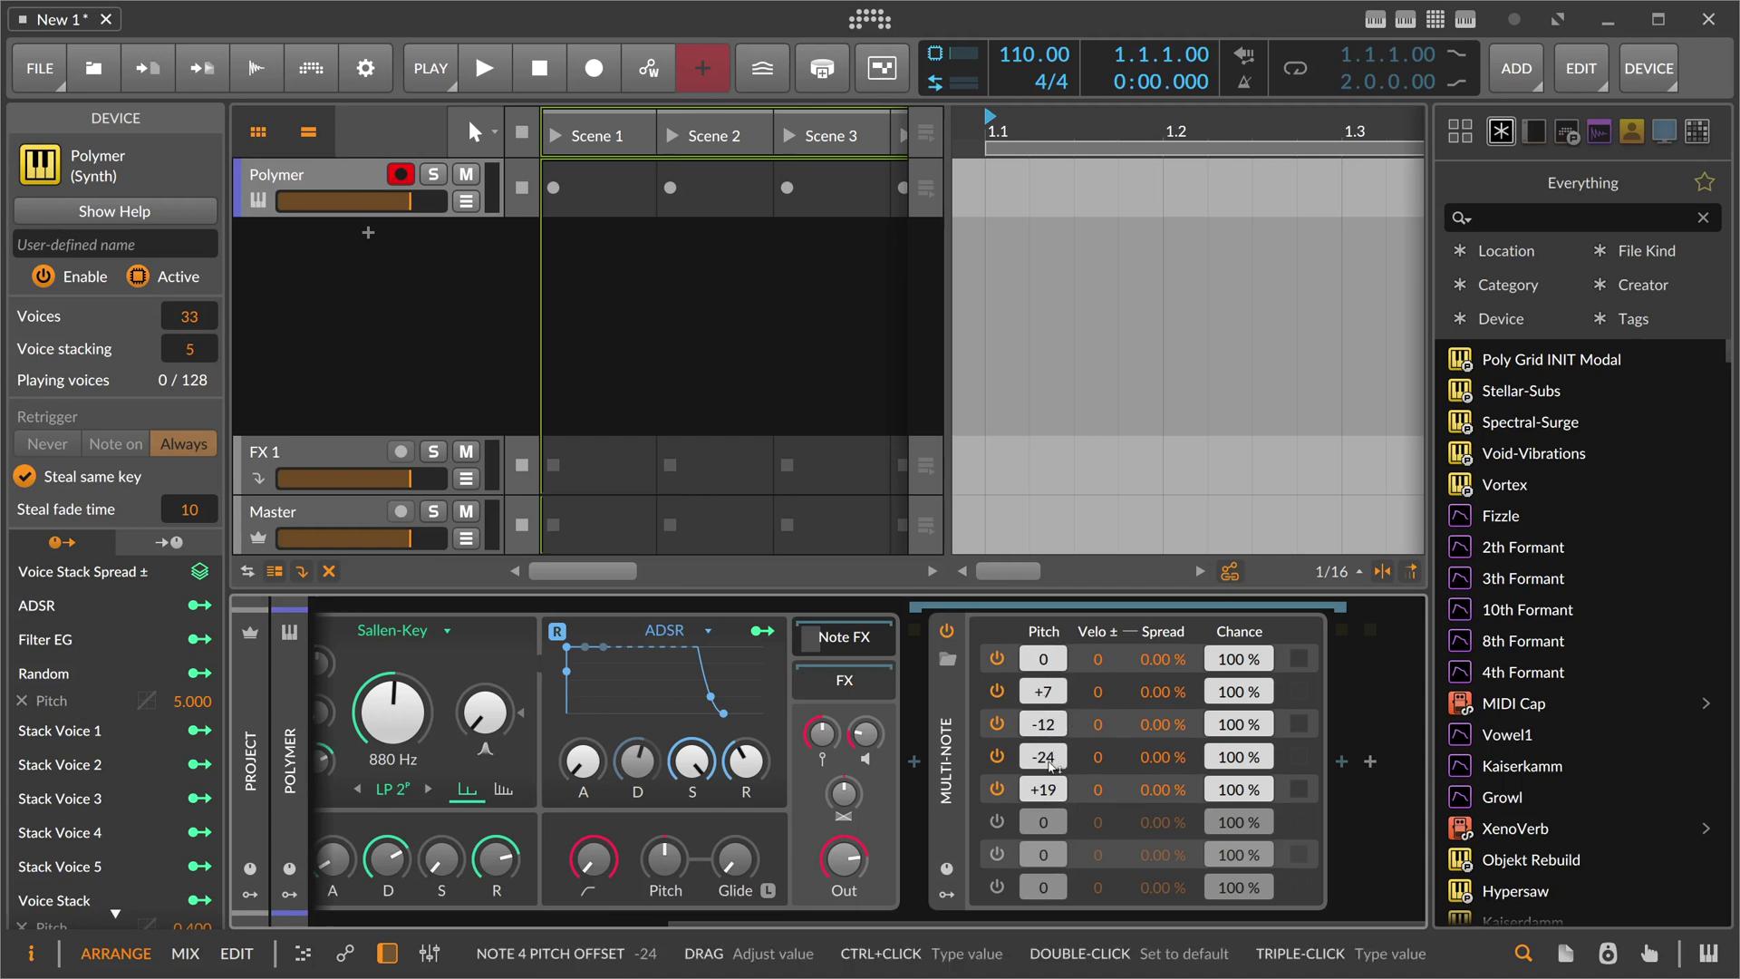
click(1017, 766)
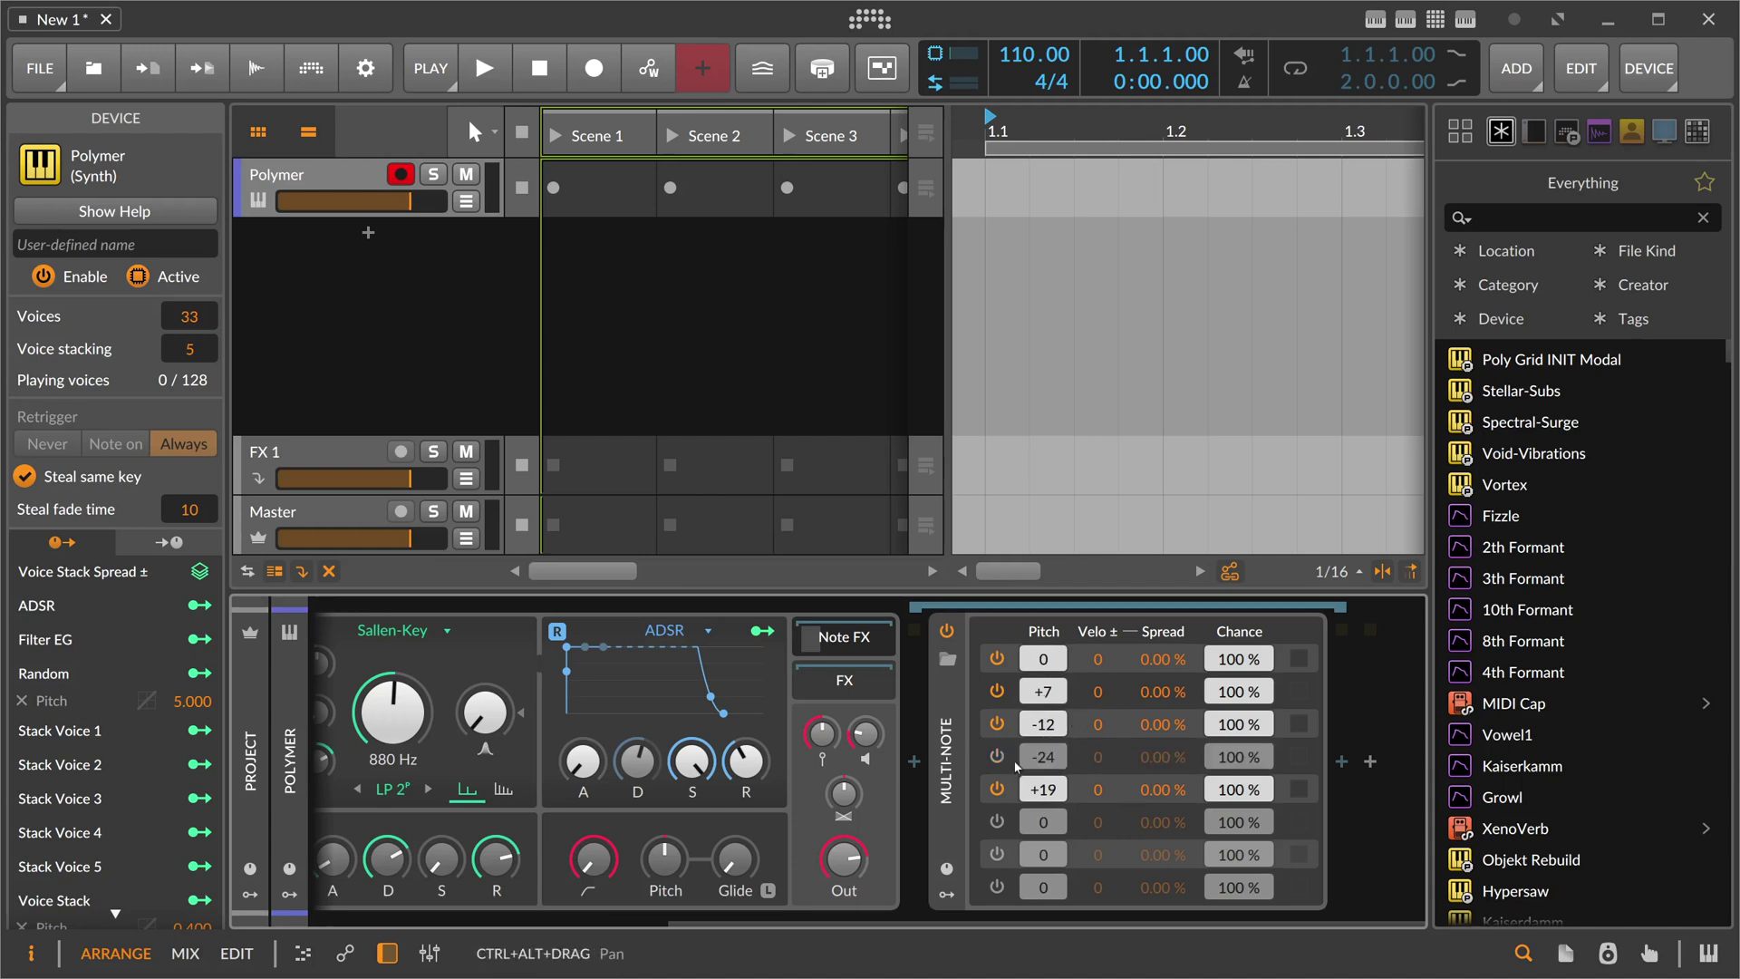
click(1001, 822)
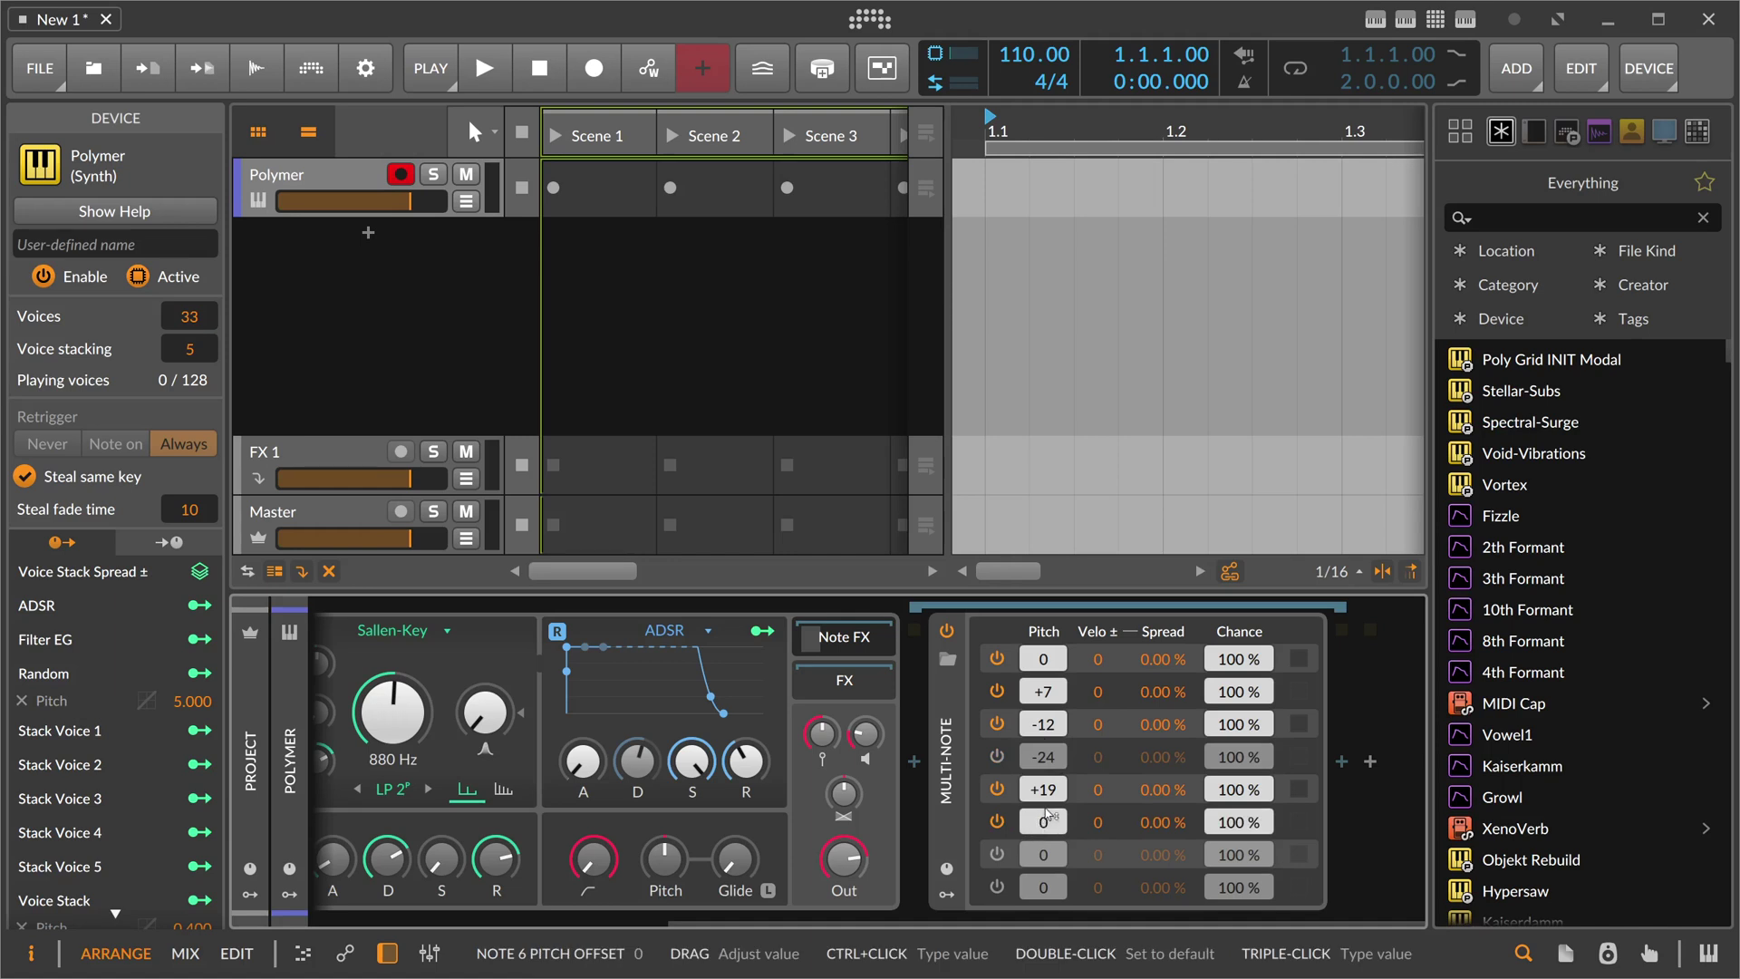
ctrl+click(1050, 817)
text(12)
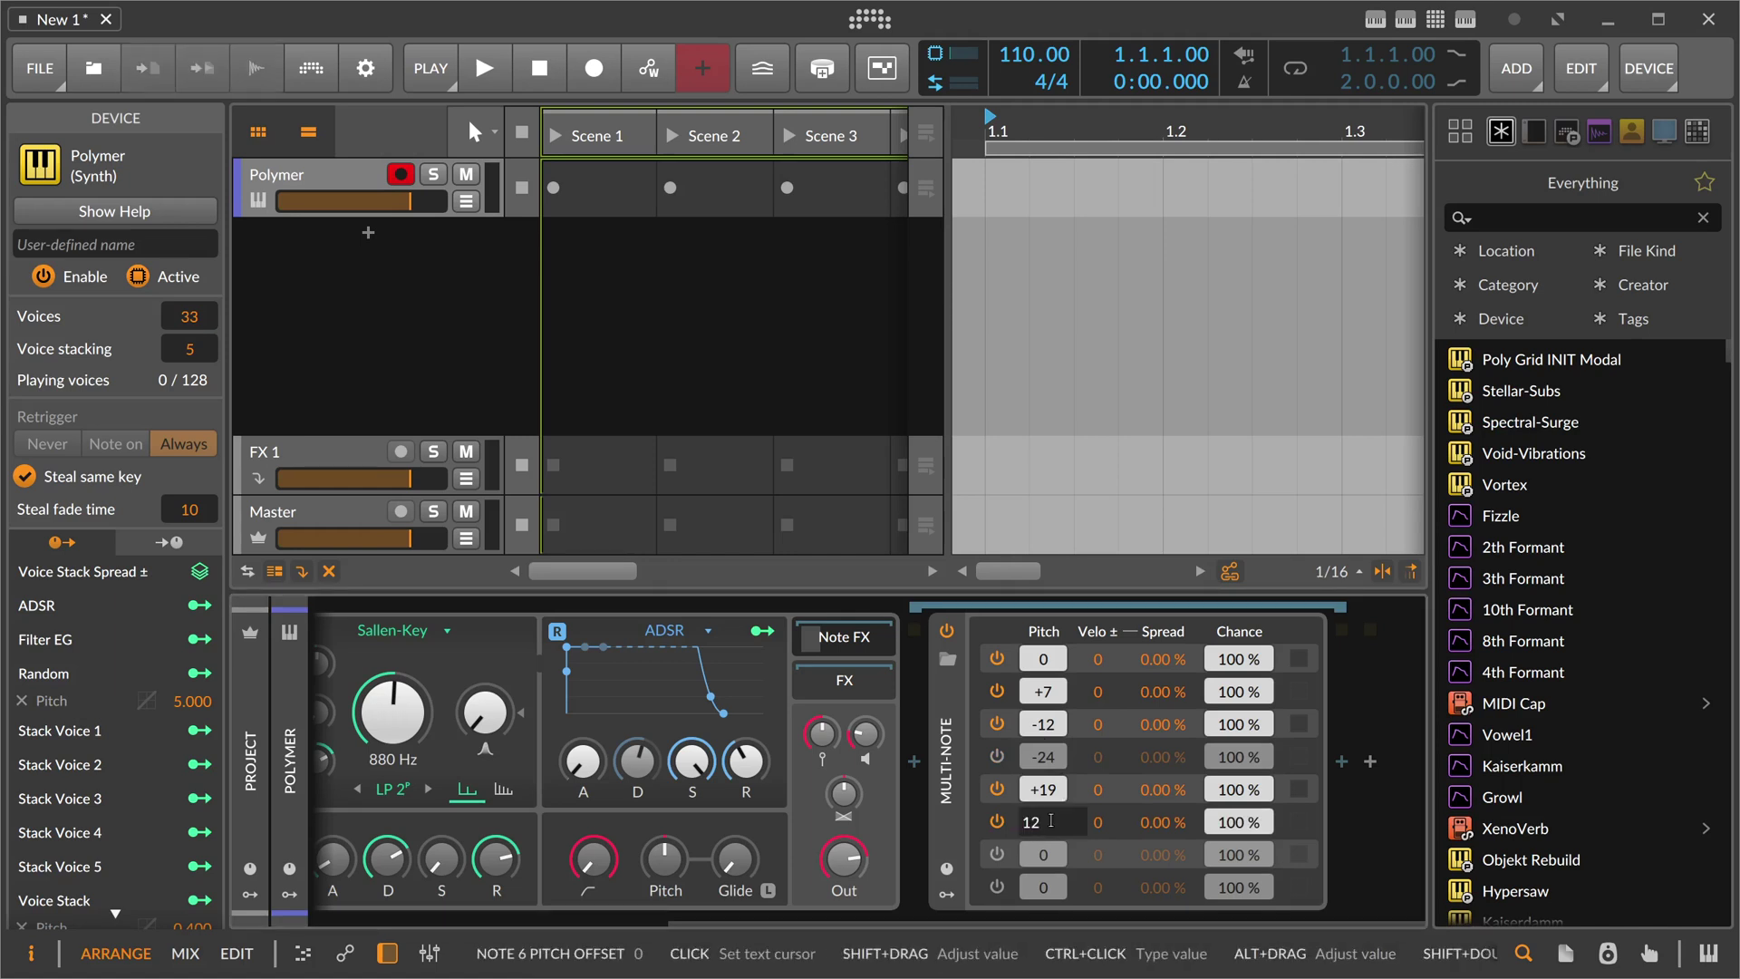
key(Return)
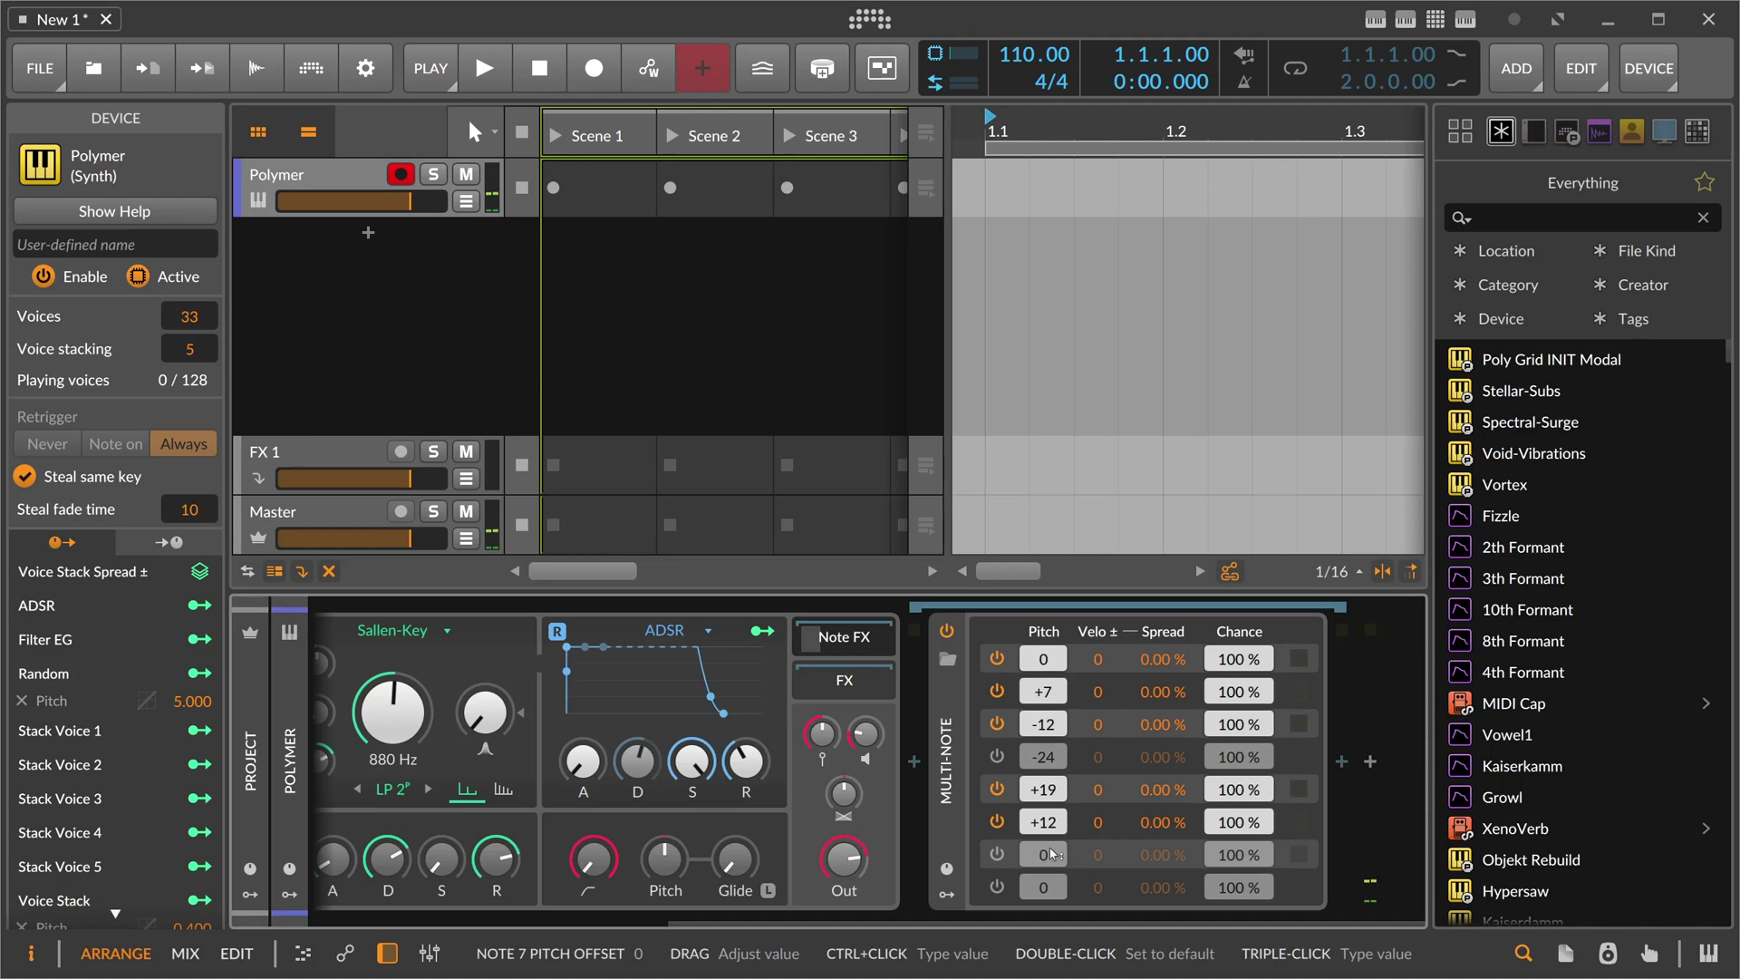
Step: Enable the seventh note in Multi-note and set its pitch offset to -5
click(996, 854)
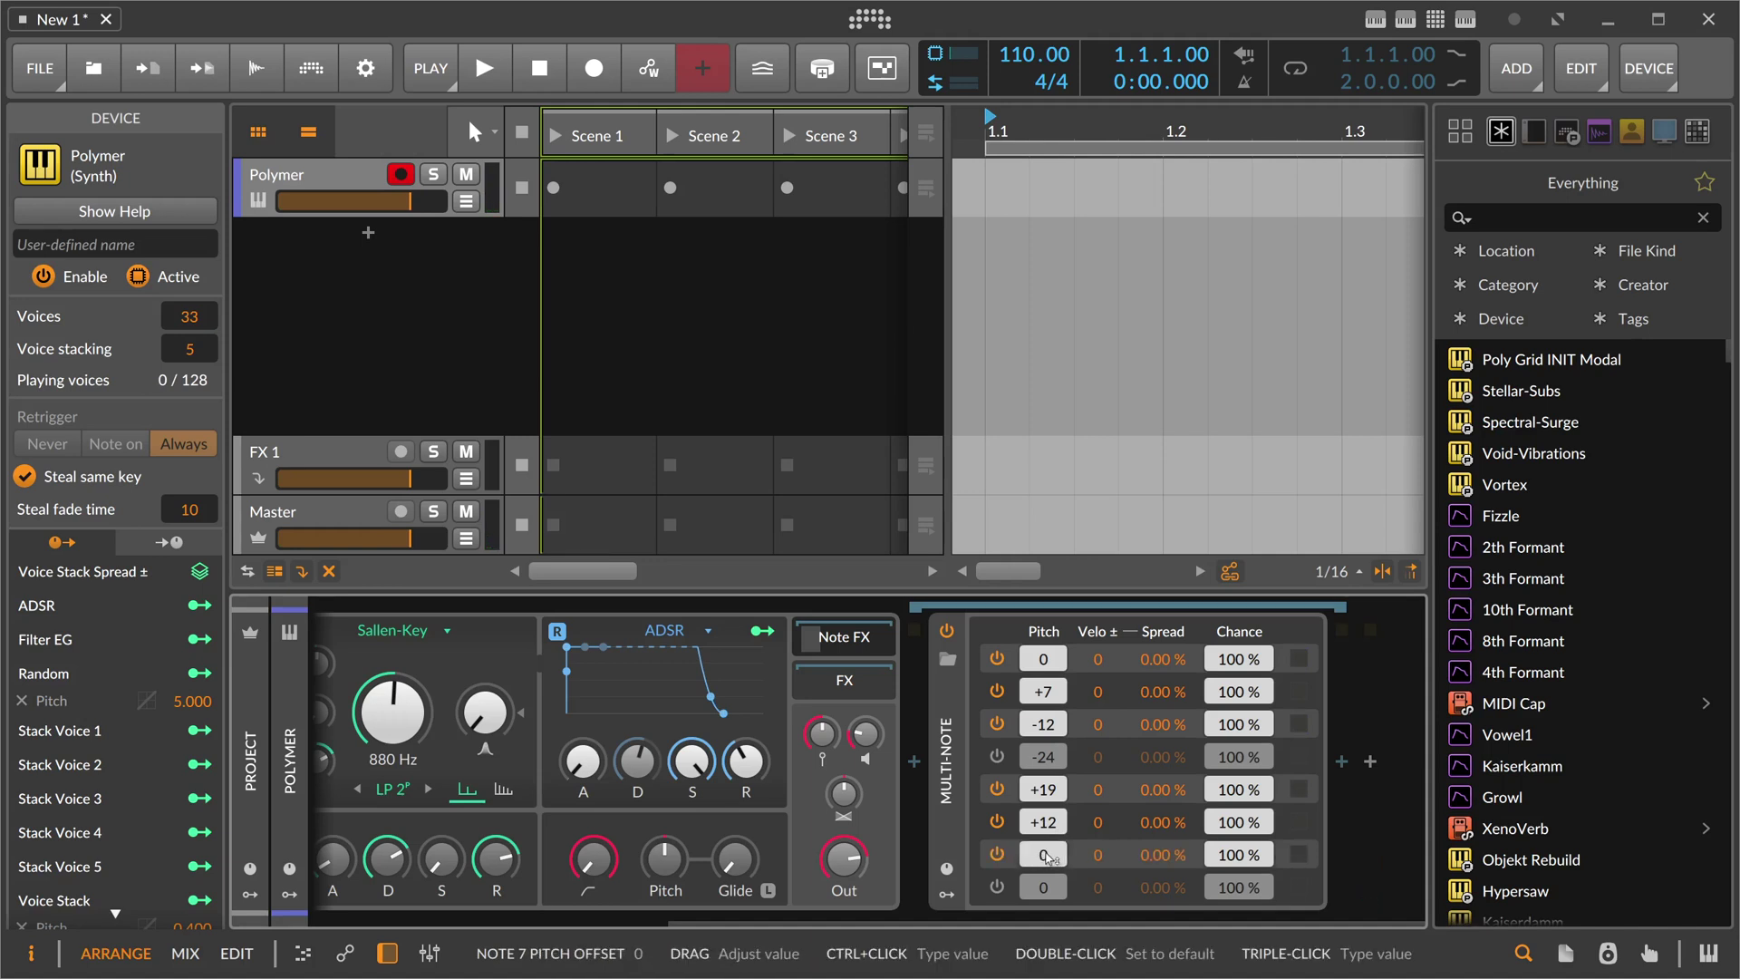
triple_click(1047, 856)
text(-5)
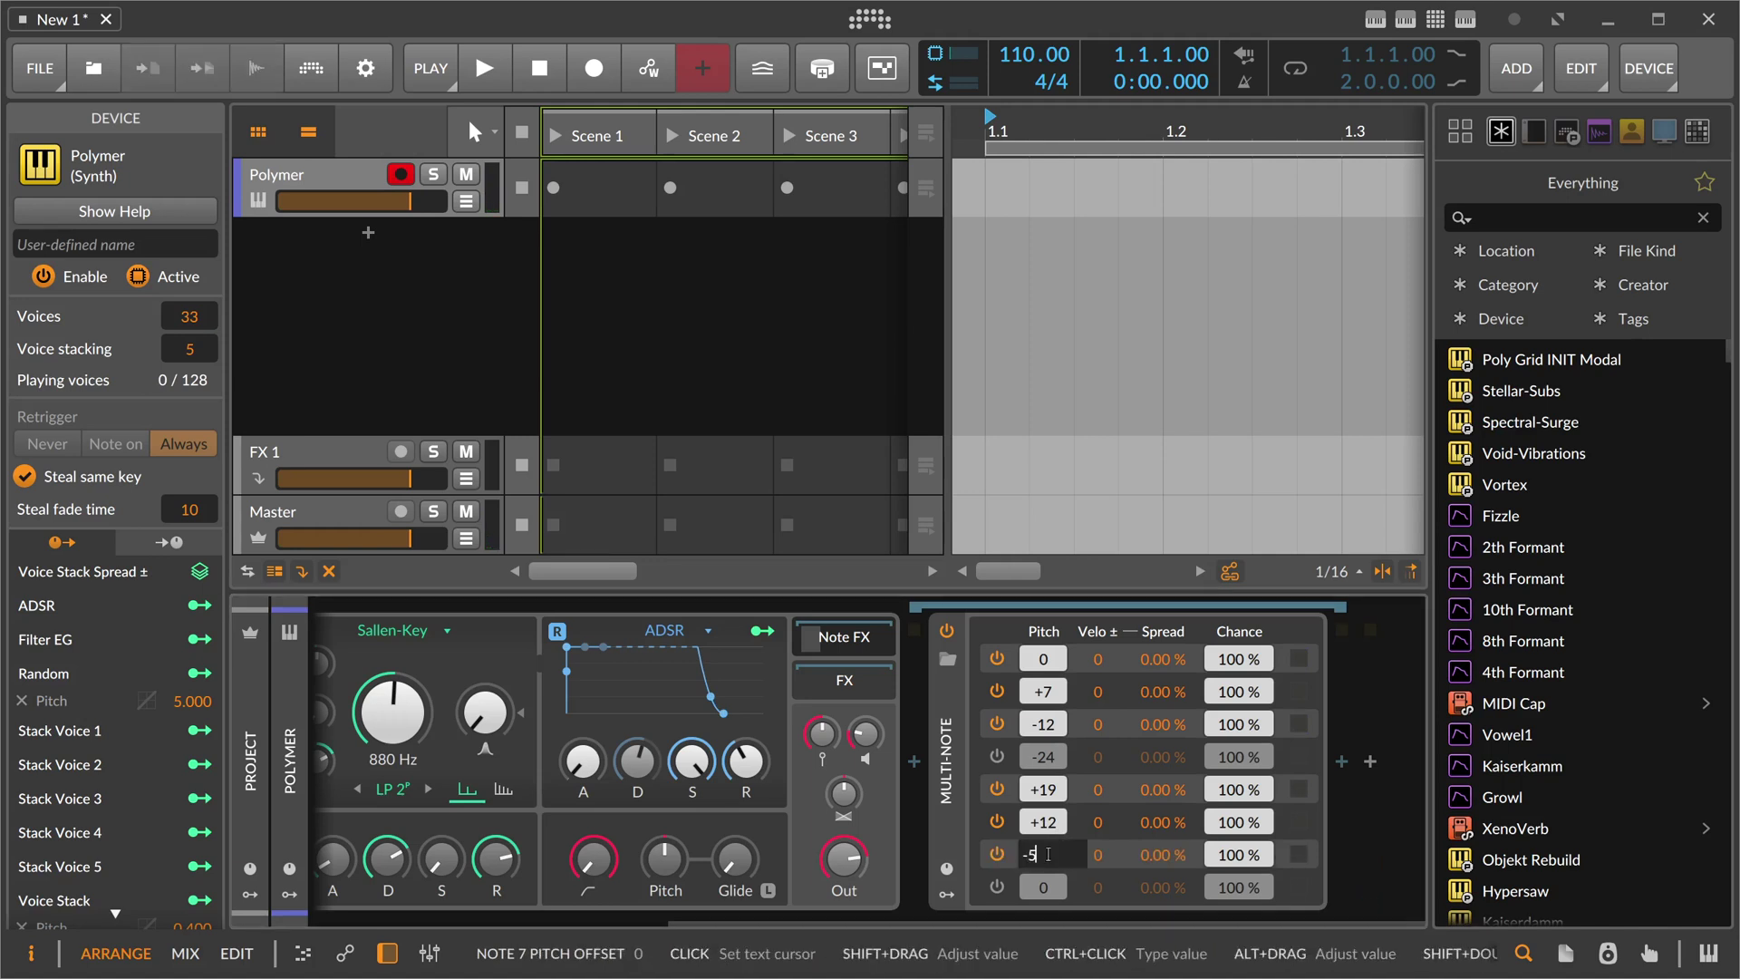
key(Return)
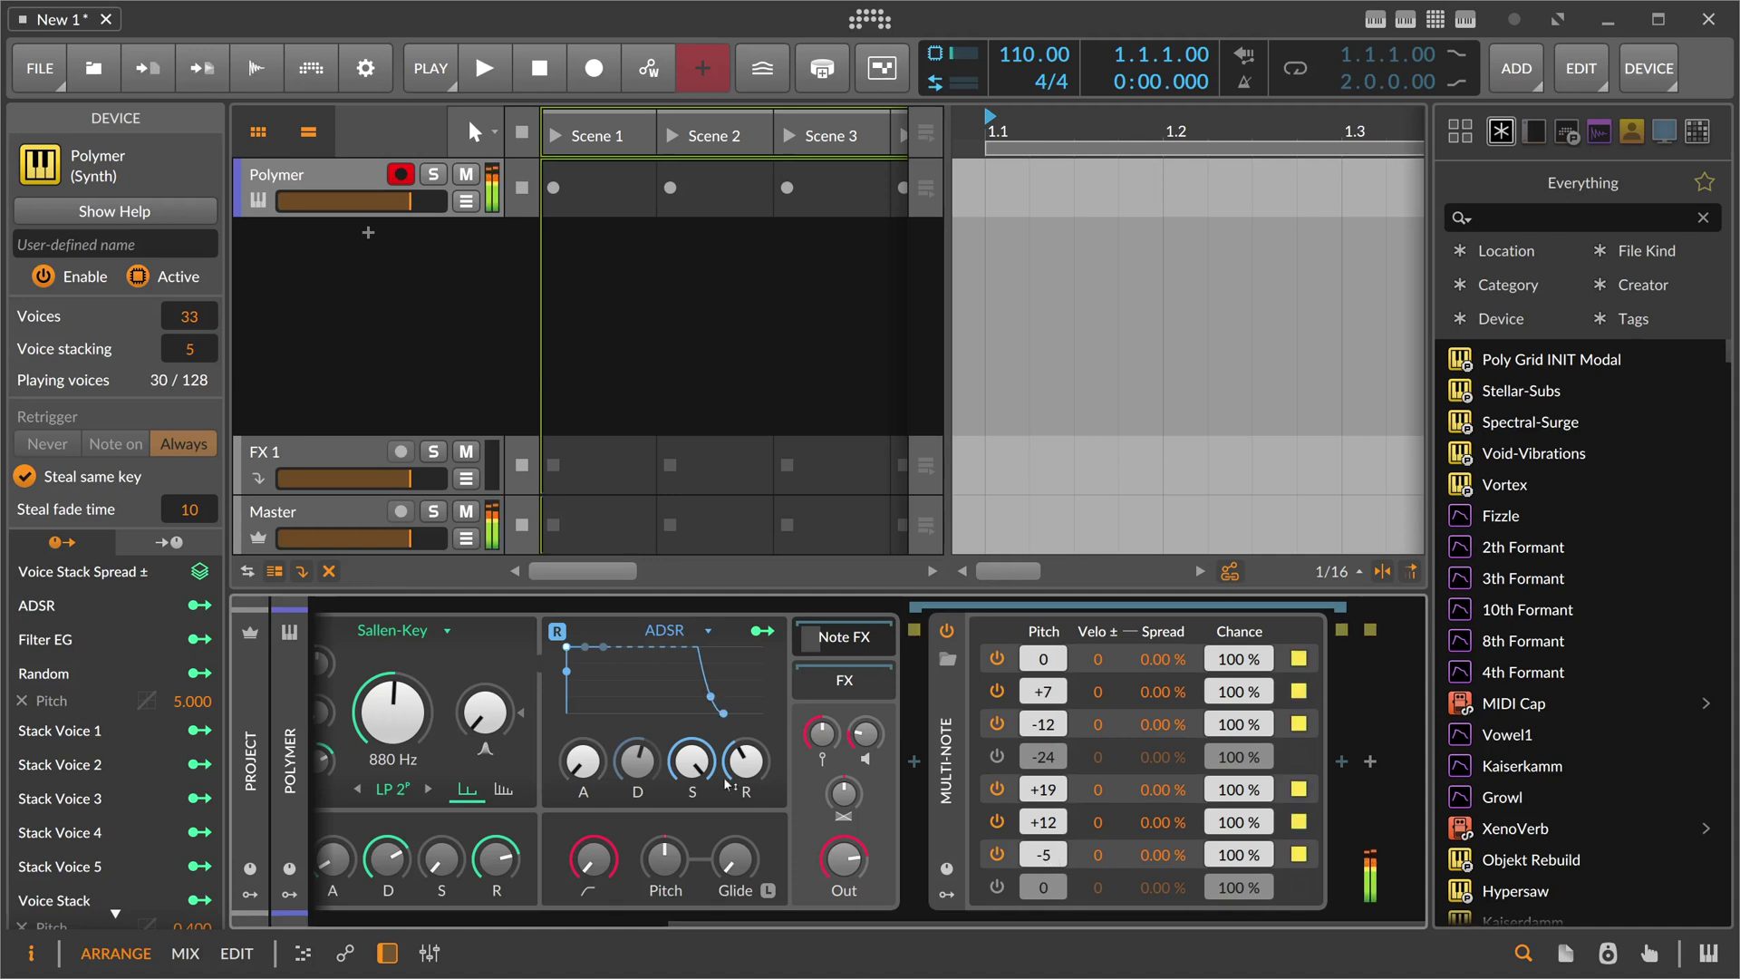
Step: Lower the Sustain of Polymer's ADSR envelope and adjust its Decay for a plucked shape
scroll(803, 776, left, 1)
drag(752, 761, 752, 829)
drag(697, 762, 643, 750)
Step: Lower the Sallen-Key filter cutoff to 36.7 Hz and set its cutoff modulation amount to 9.60 st
drag(453, 713, 454, 824)
drag(377, 761, 376, 806)
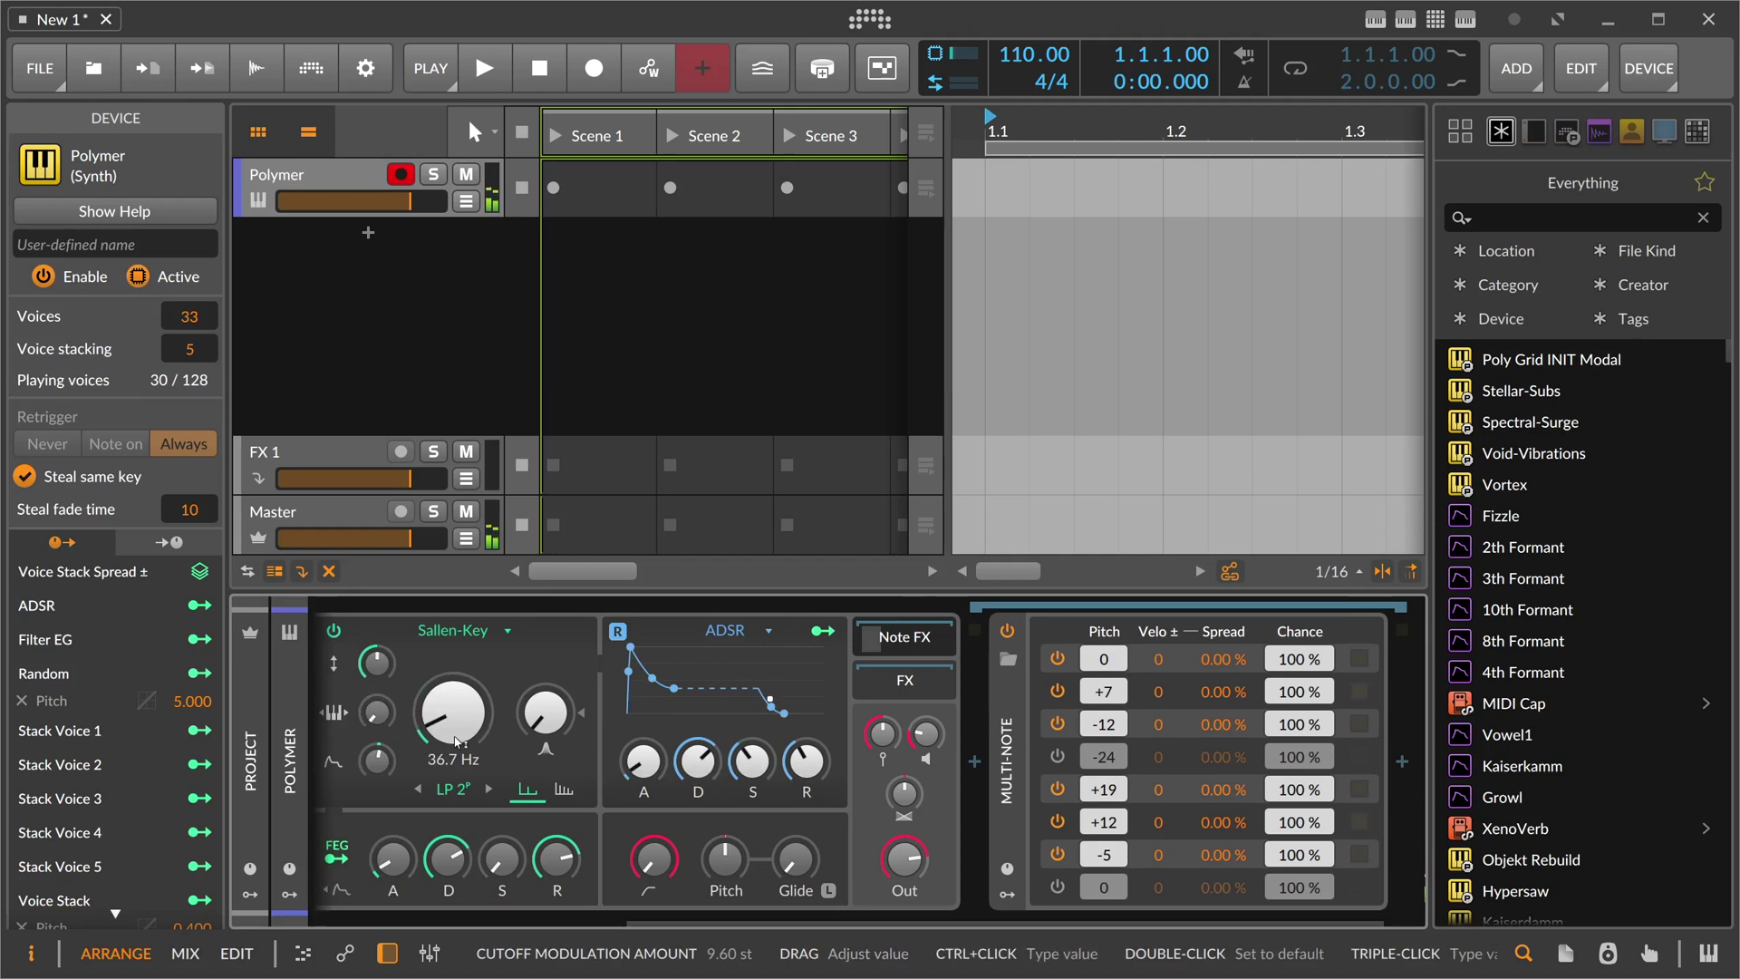
scroll(589, 757, left, 5)
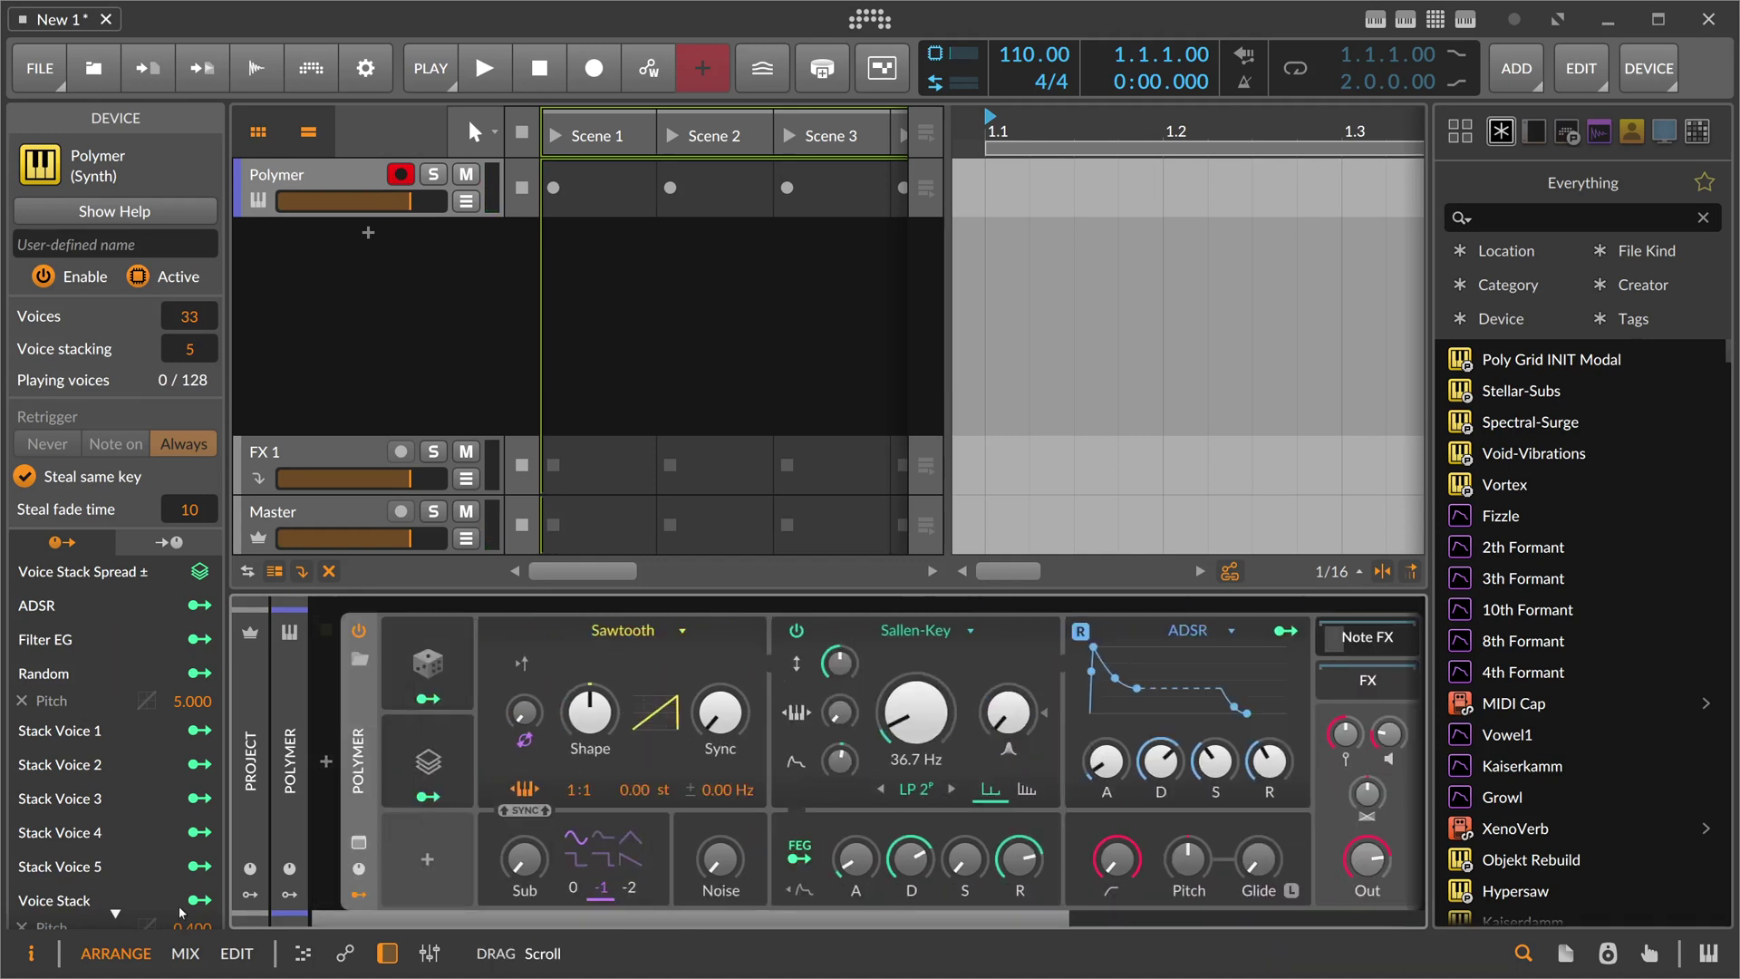